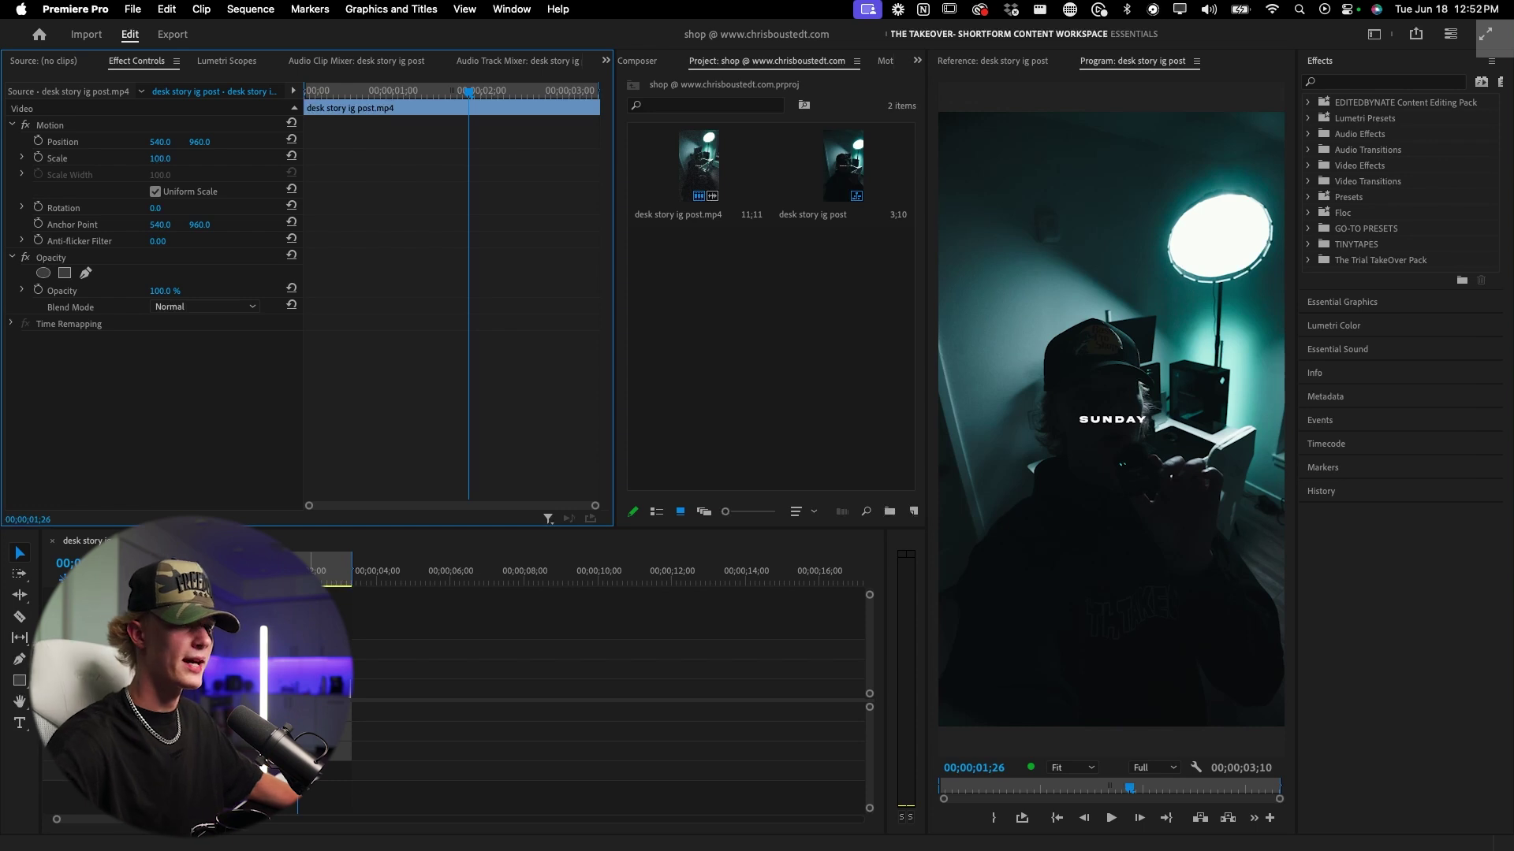
Step: Play the sequence to review the desk story clip with its on-screen text
drag(298, 569, 230, 569)
key(space)
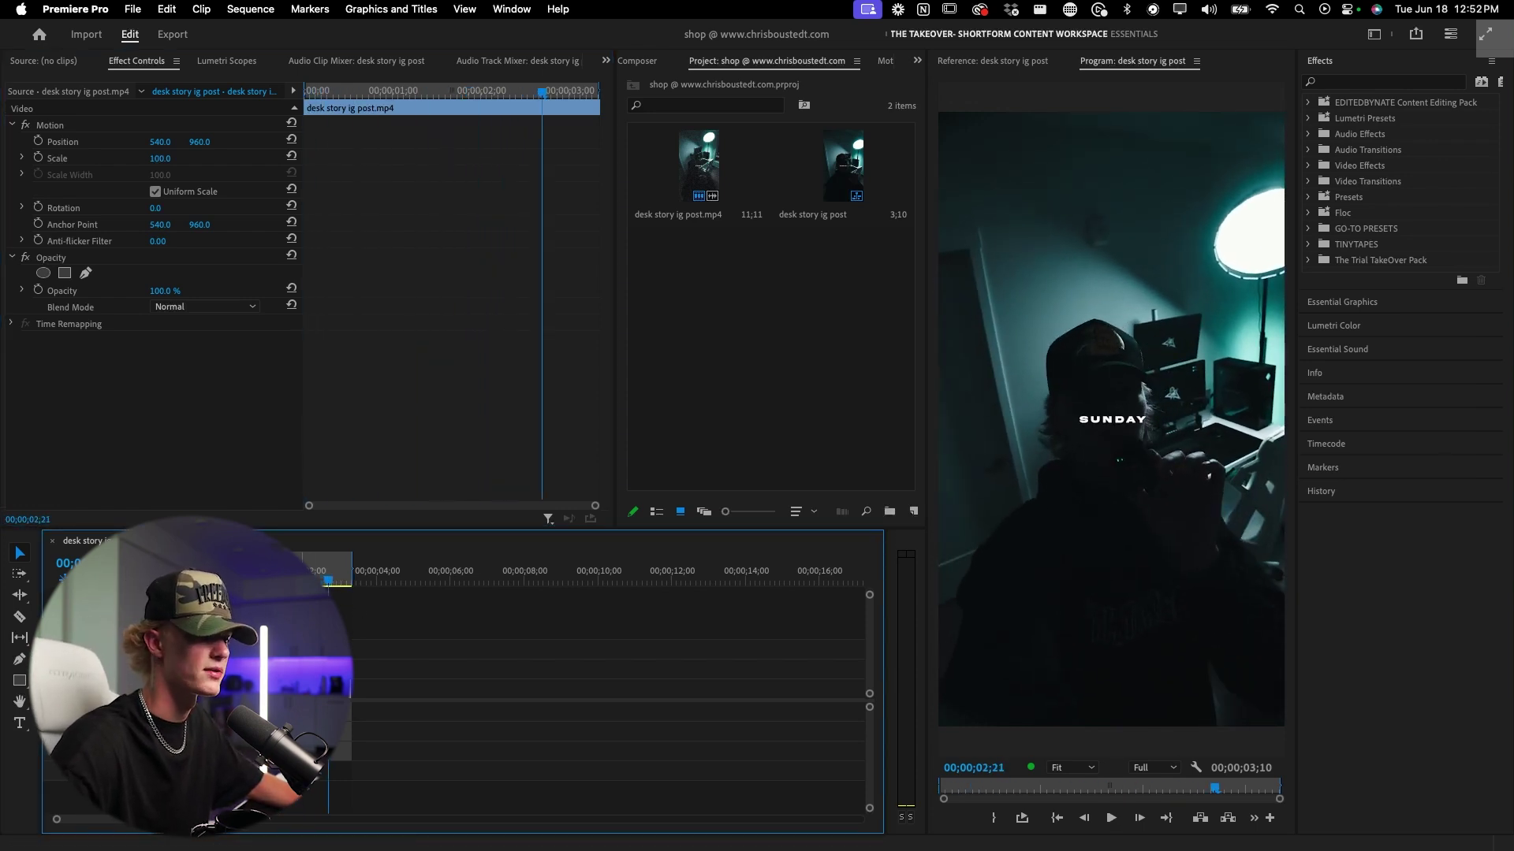
key(space)
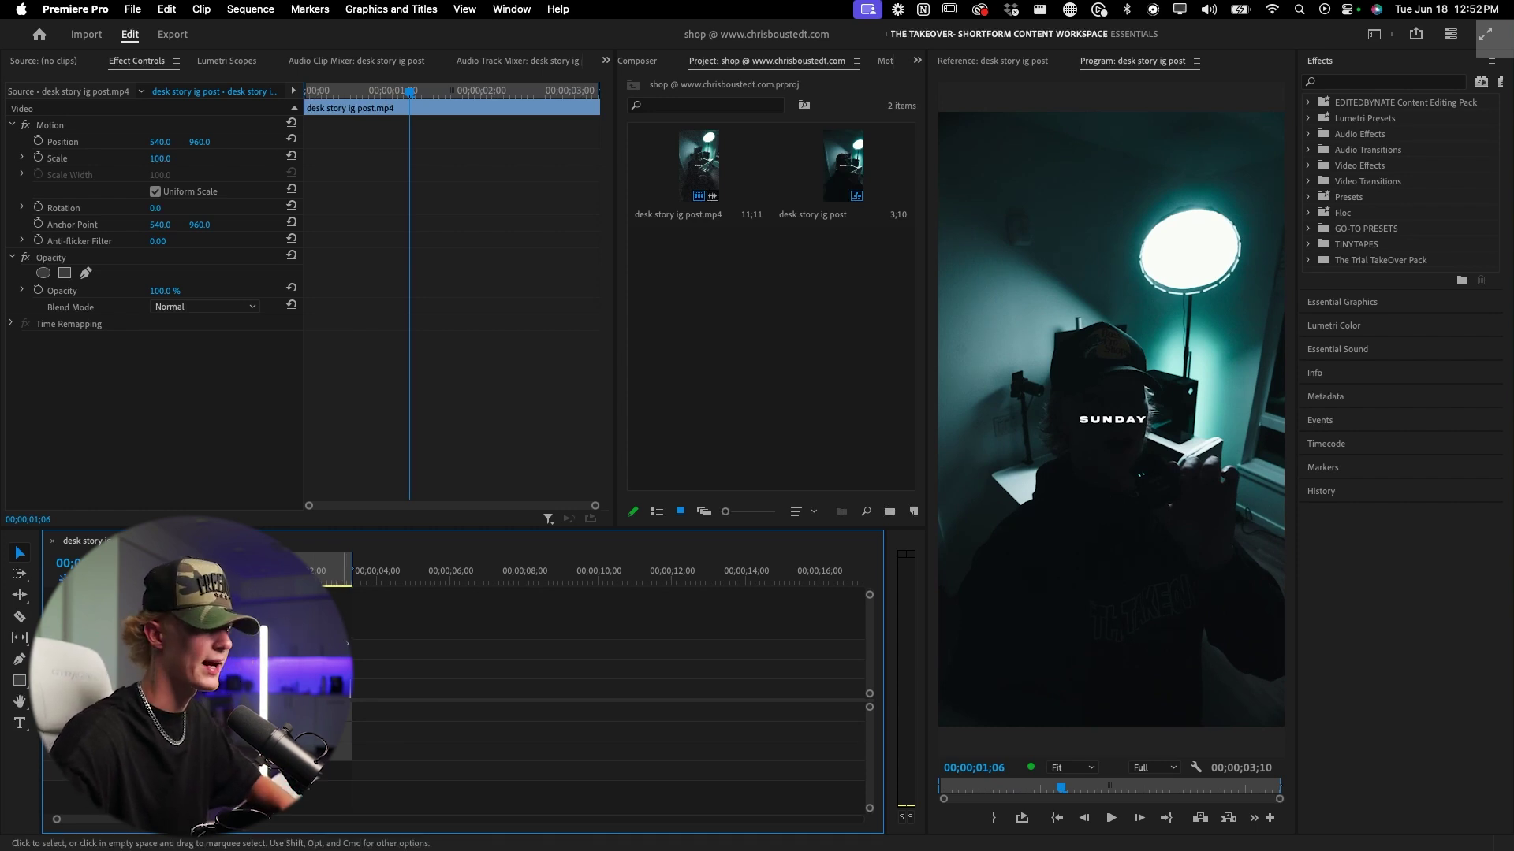
Step: Import the Adobe Premiere Pro icon PNG from Downloads and place it on the timeline above the desk story clip
key(super+i)
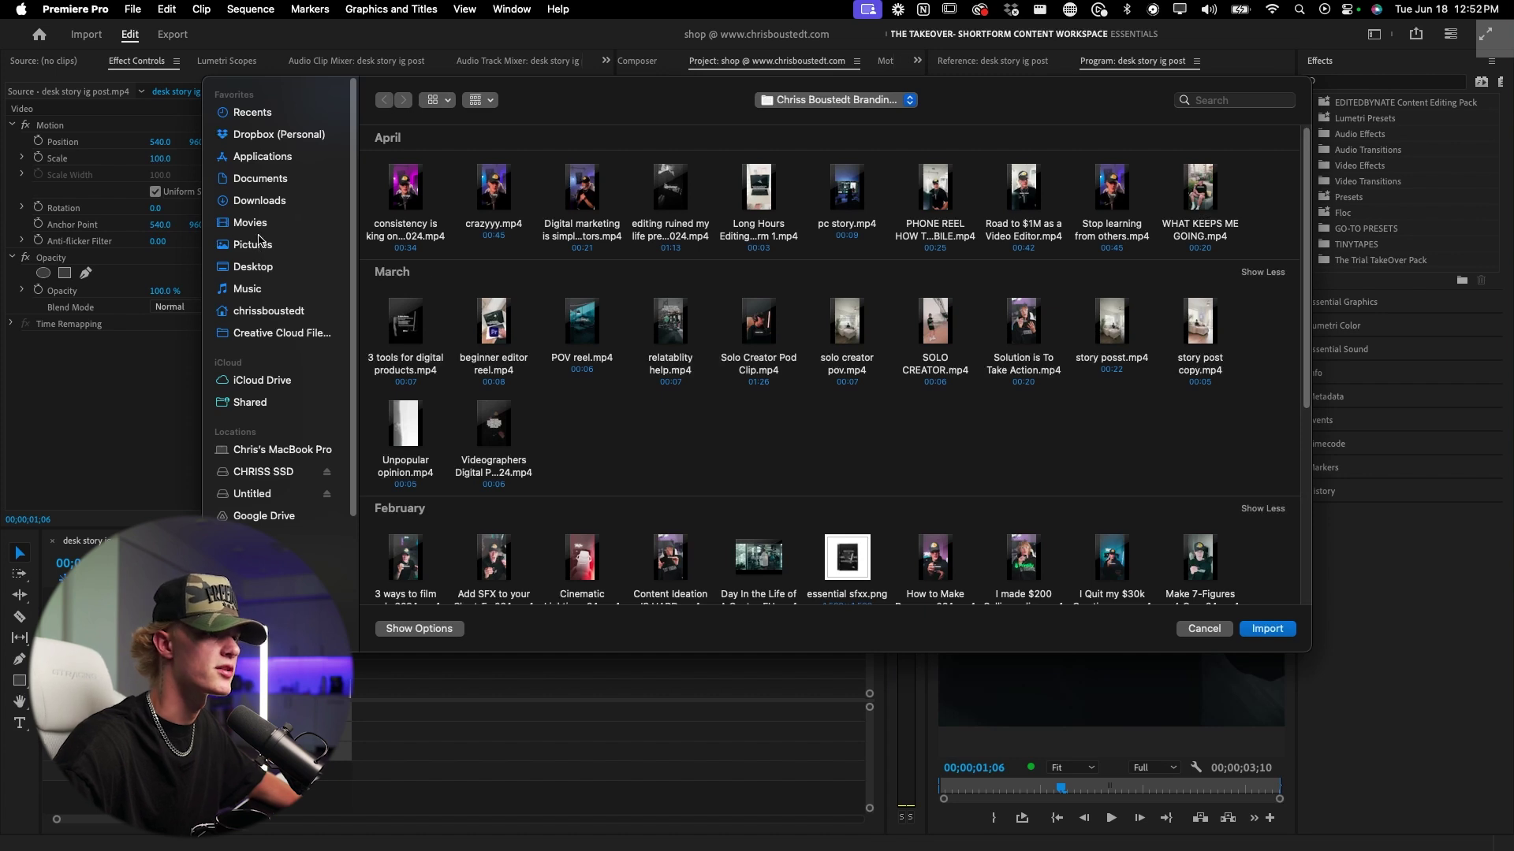
click(260, 202)
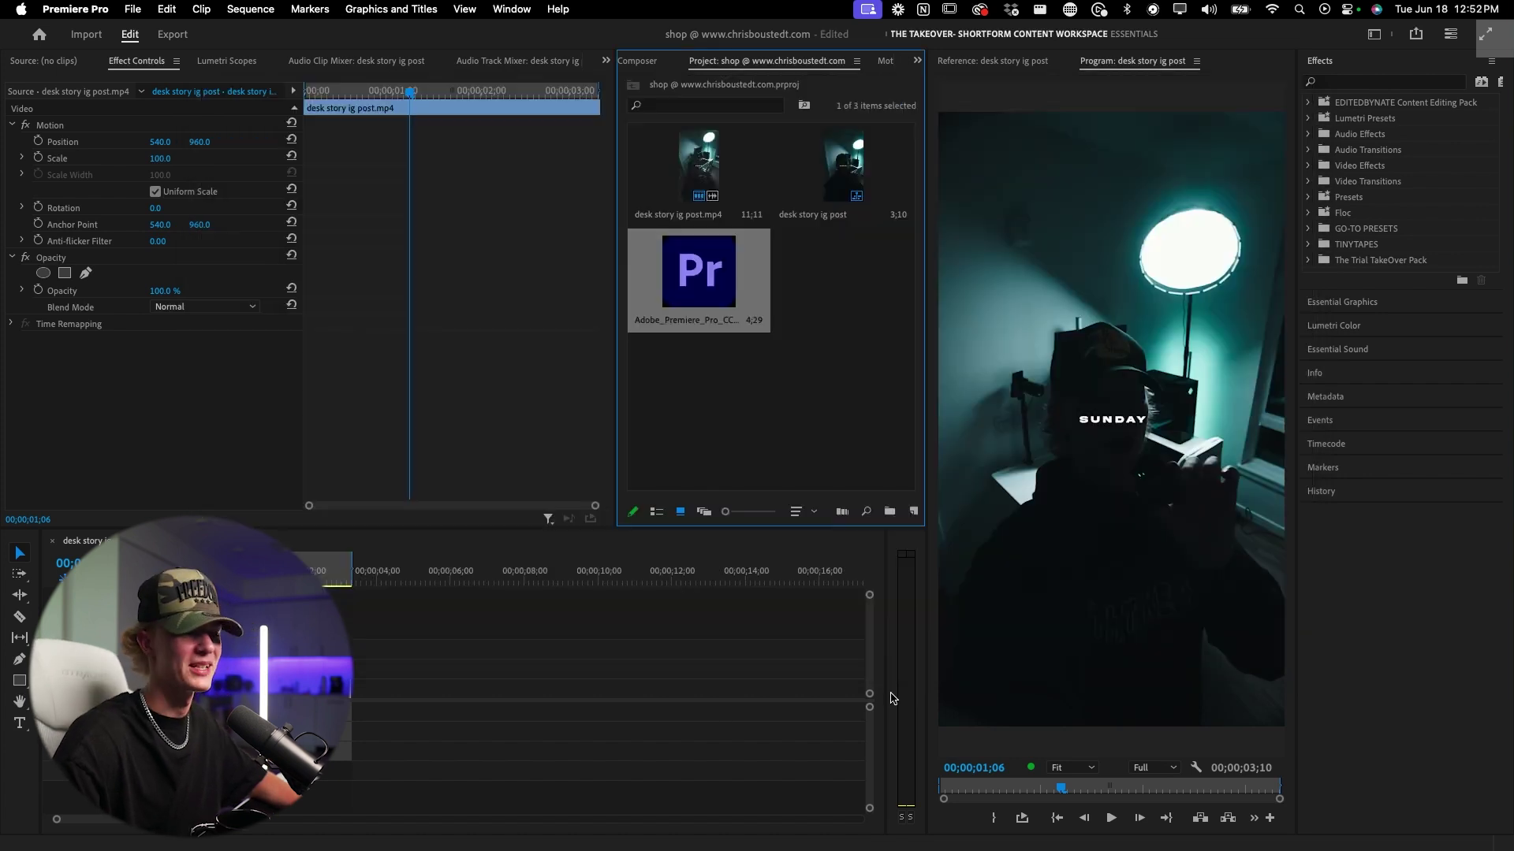
drag(714, 314, 384, 664)
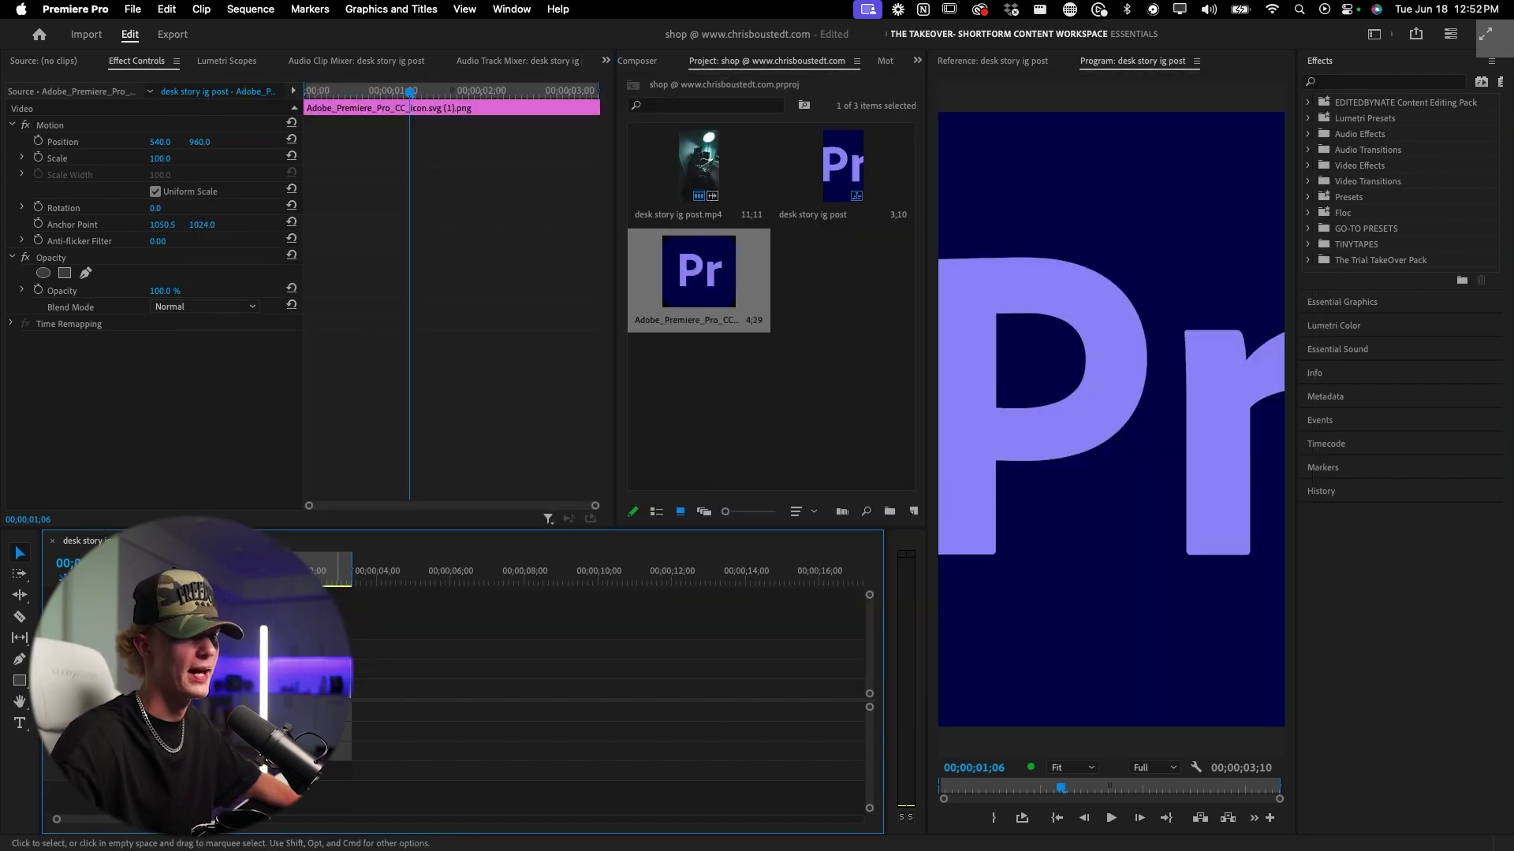
Step: Scale the Premiere Pro icon to 20 and cut its clip on the timeline
drag(159, 158, 96, 159)
key(c)
key(v)
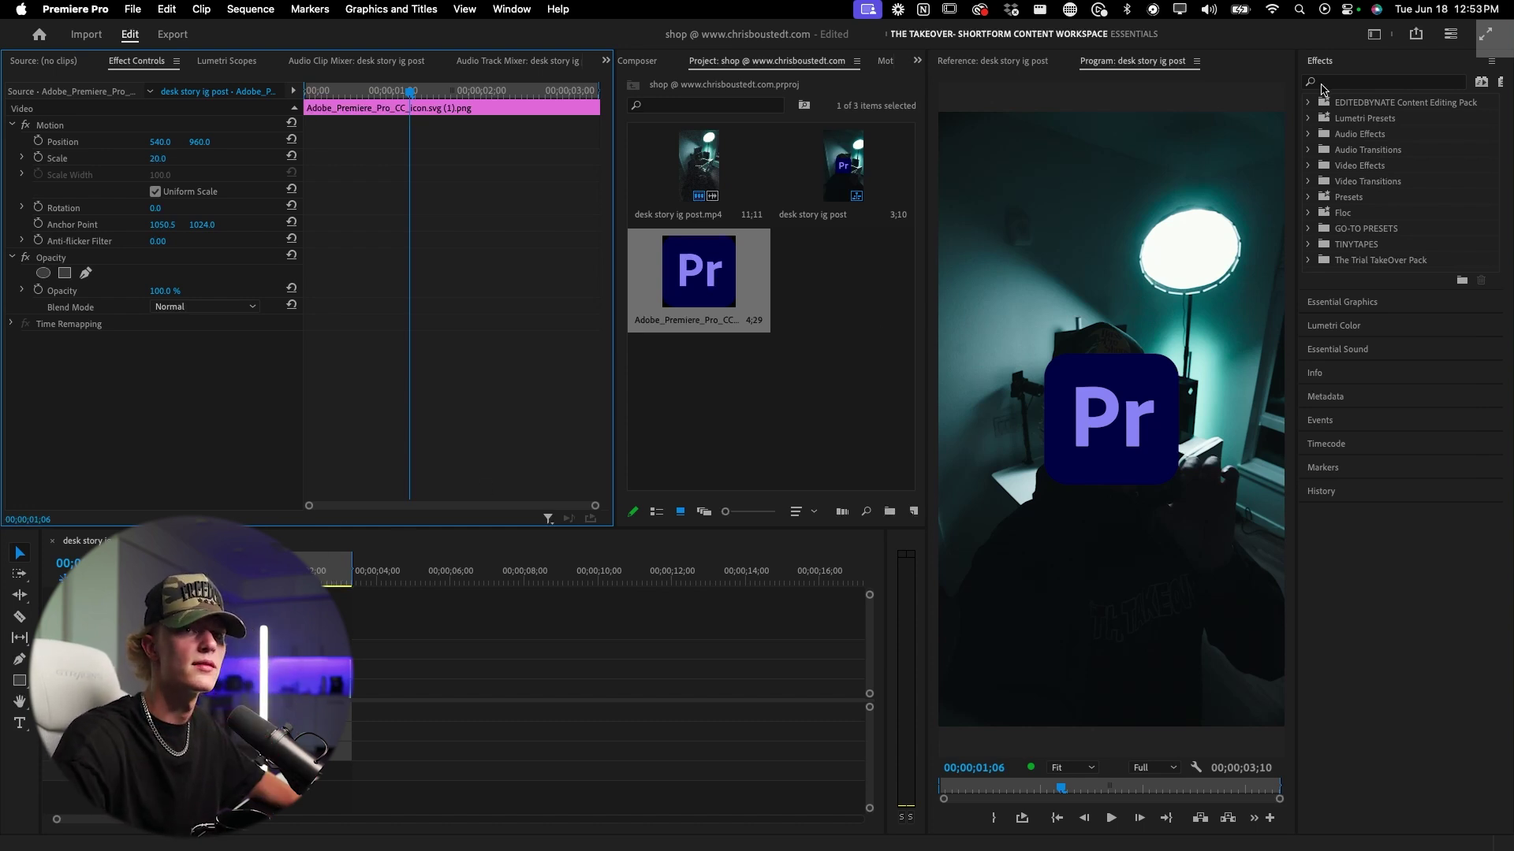
Step: Find the Transform effect under Distort and apply it to the Premiere Pro icon clip
click(1356, 83)
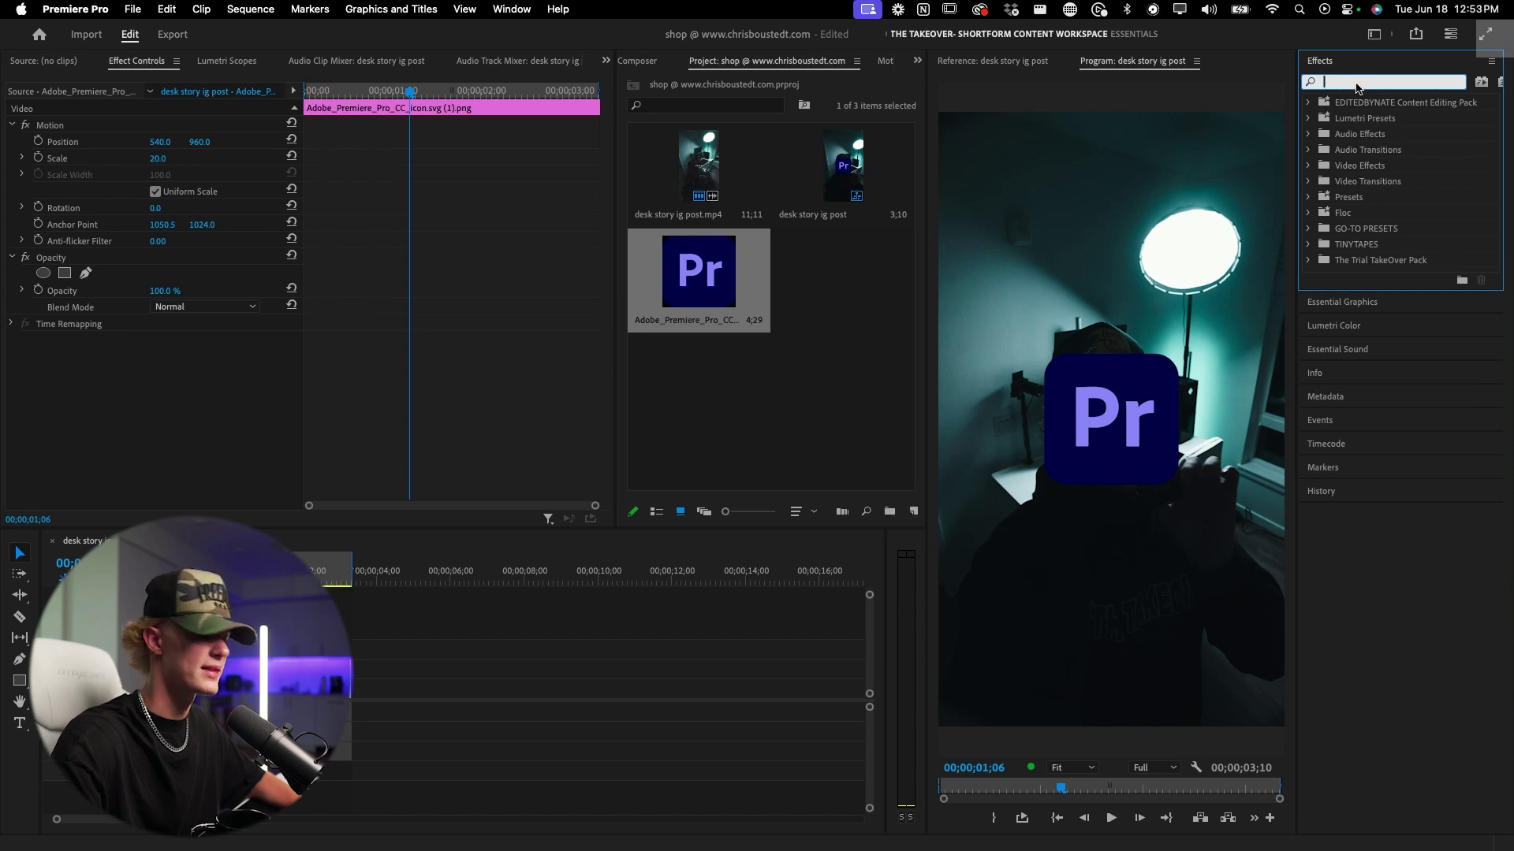
text(tran)
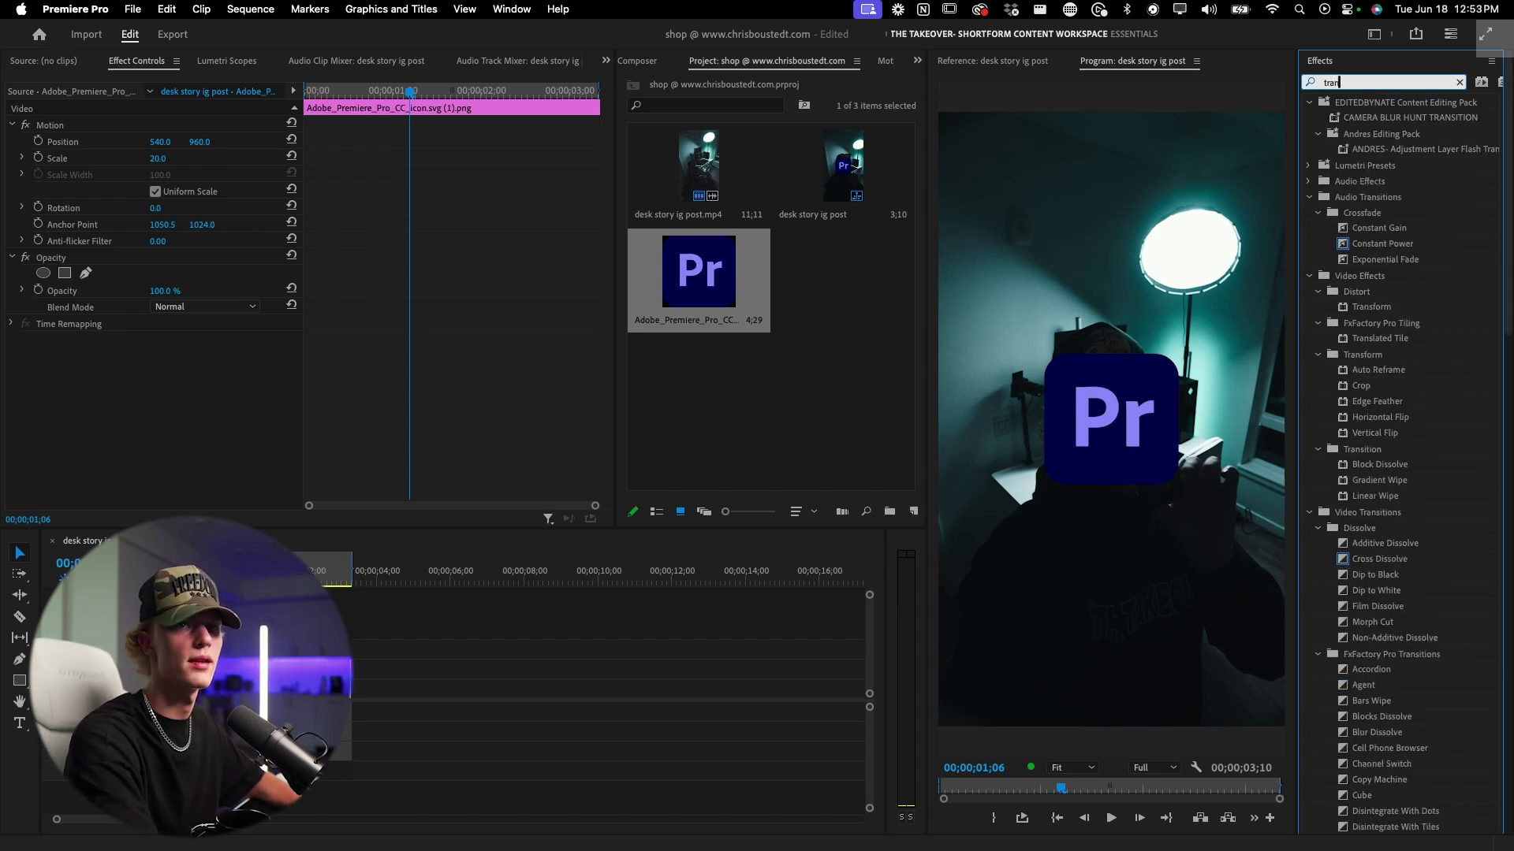
text(sition)
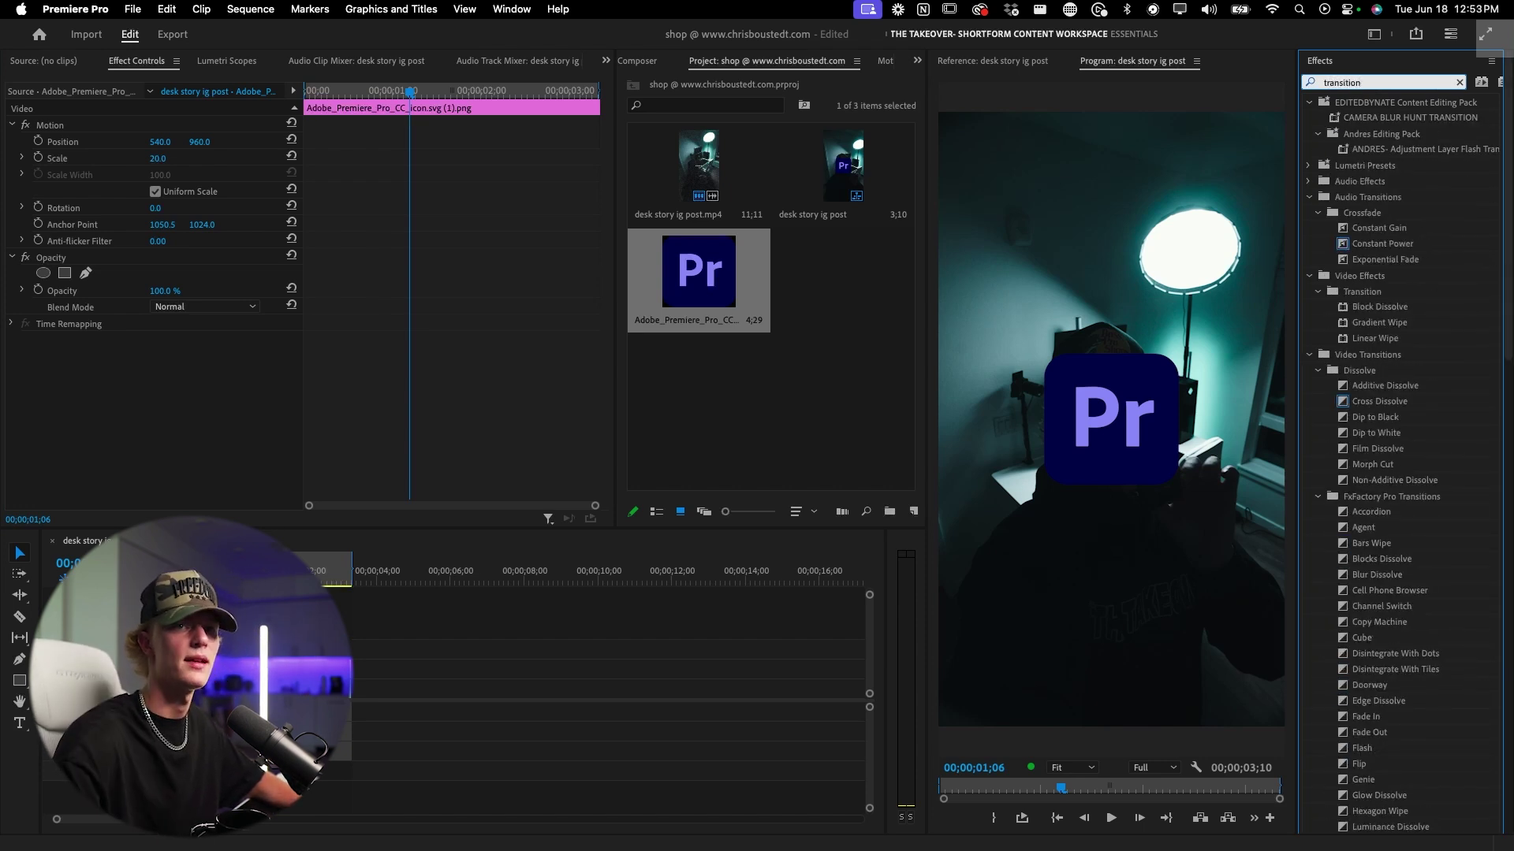
key(BackSpace)
text(form)
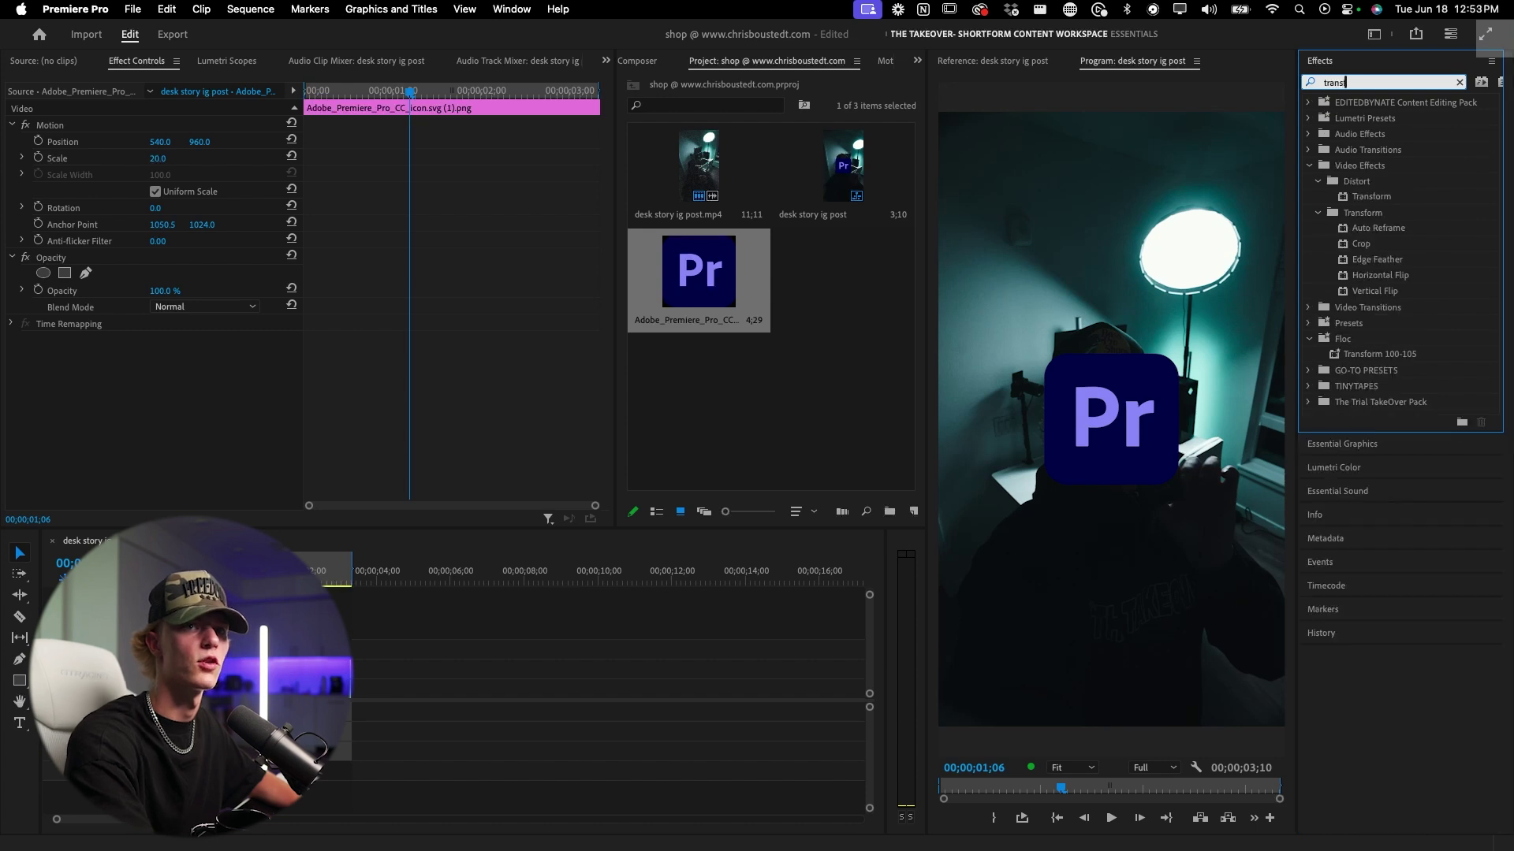
click(1372, 199)
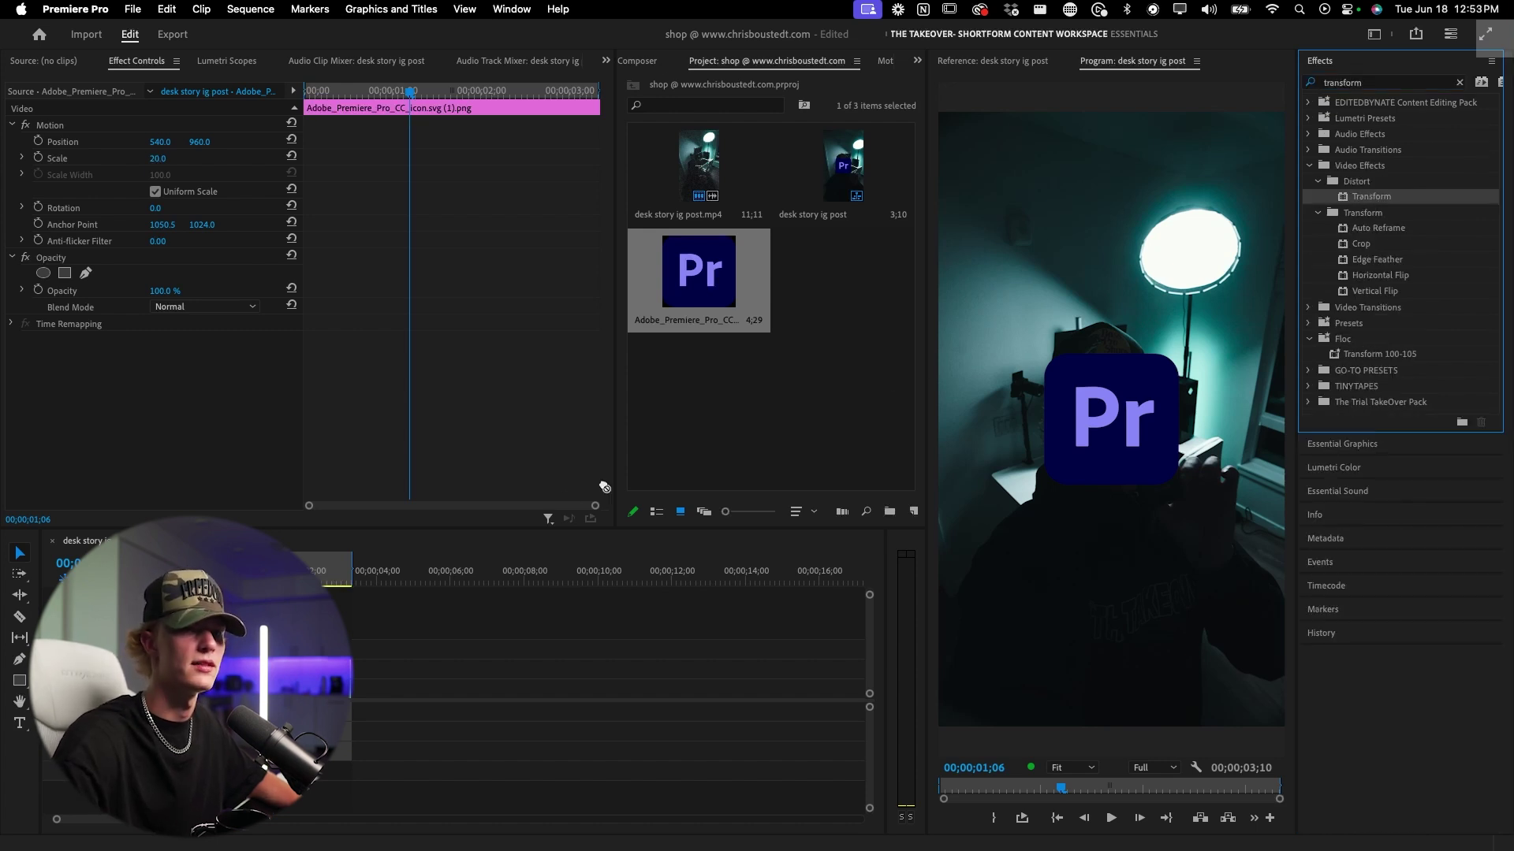
drag(1371, 196, 157, 378)
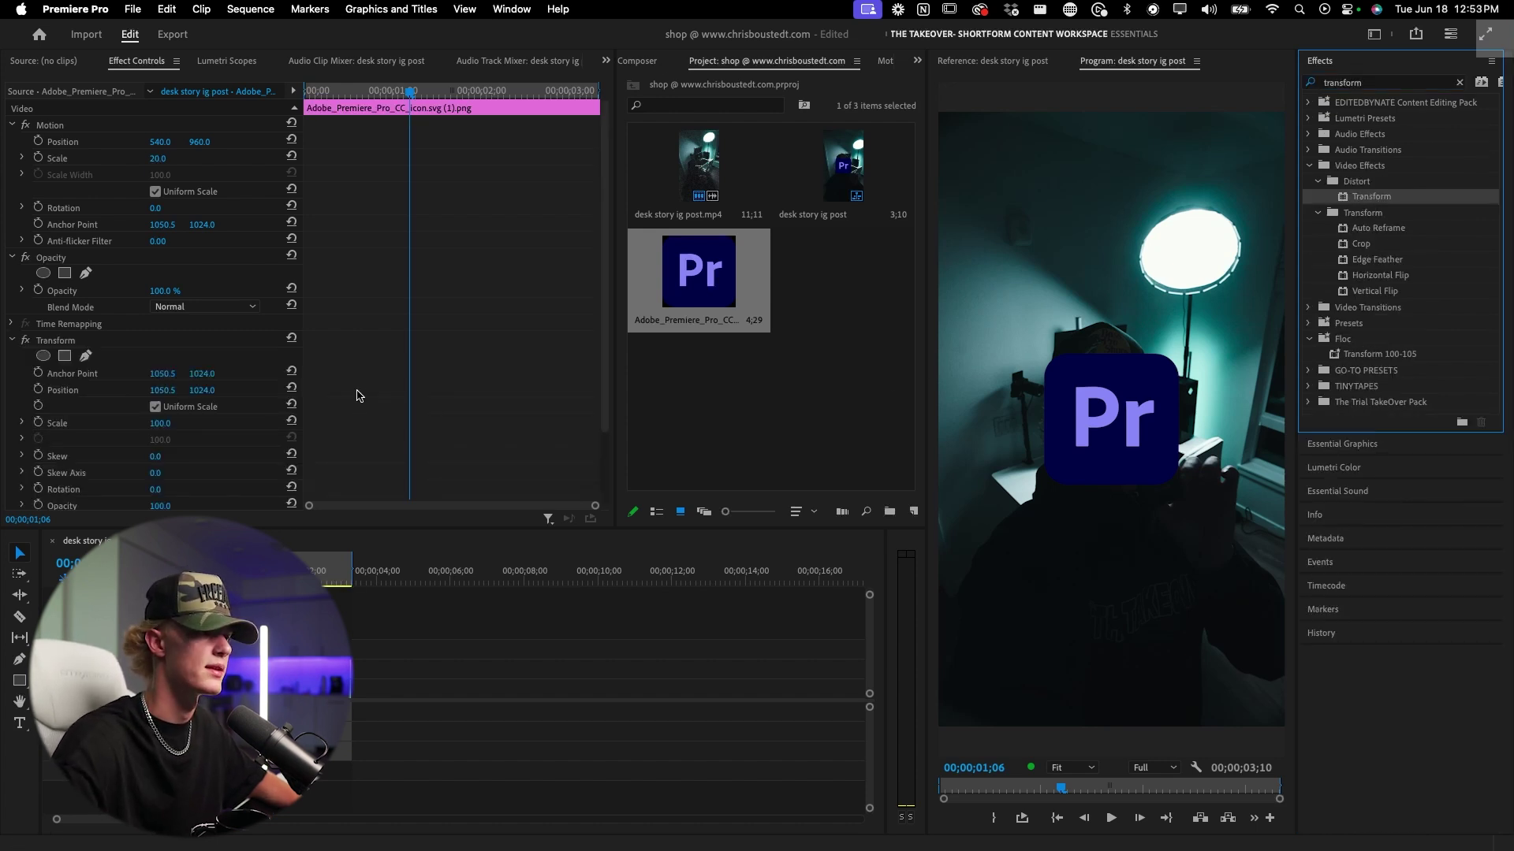
click(11, 341)
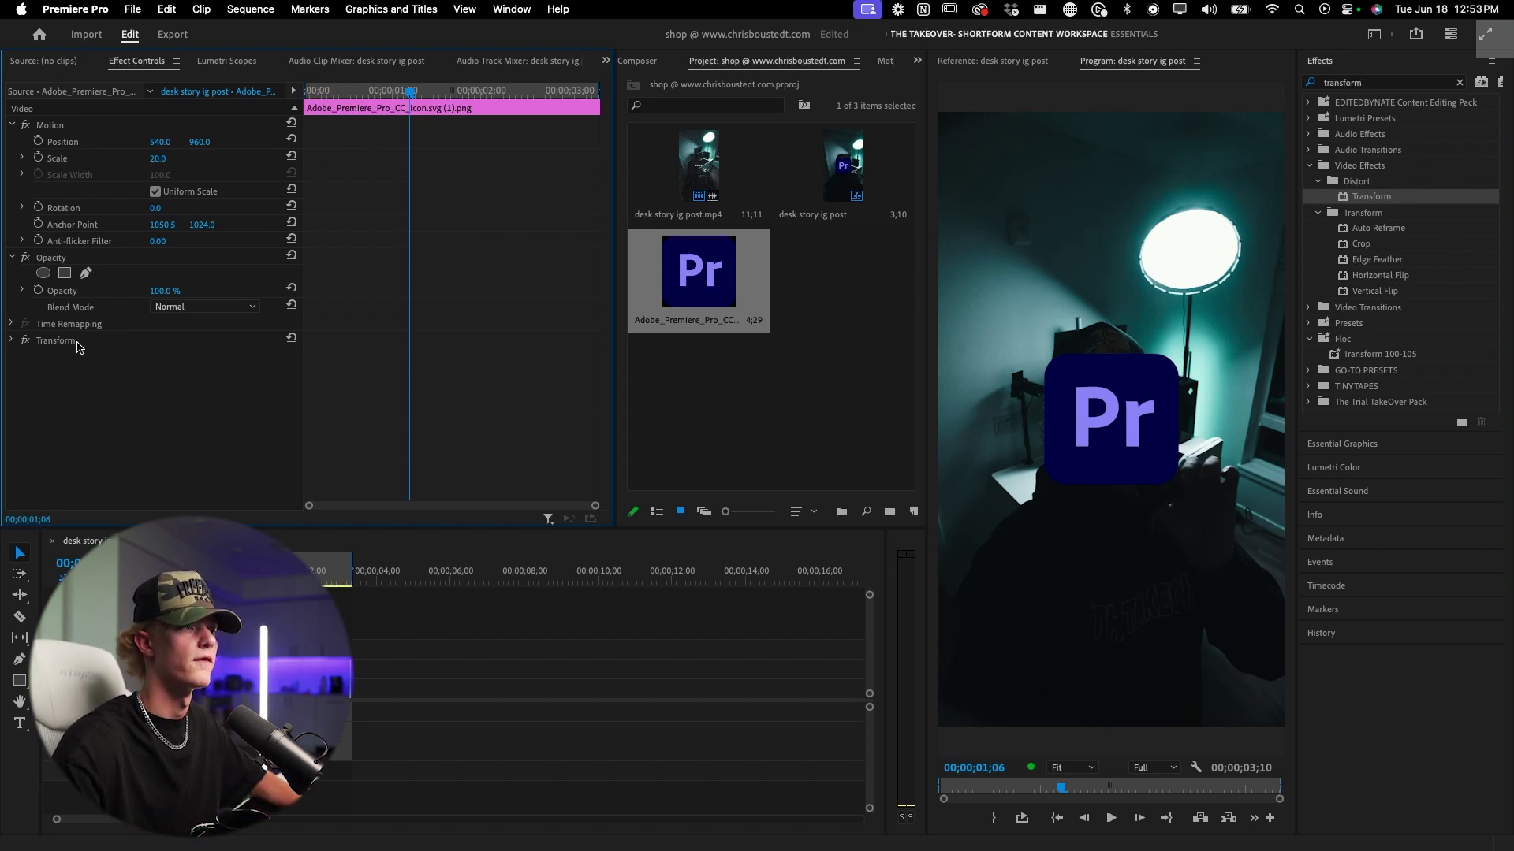
click(123, 345)
right_click(77, 350)
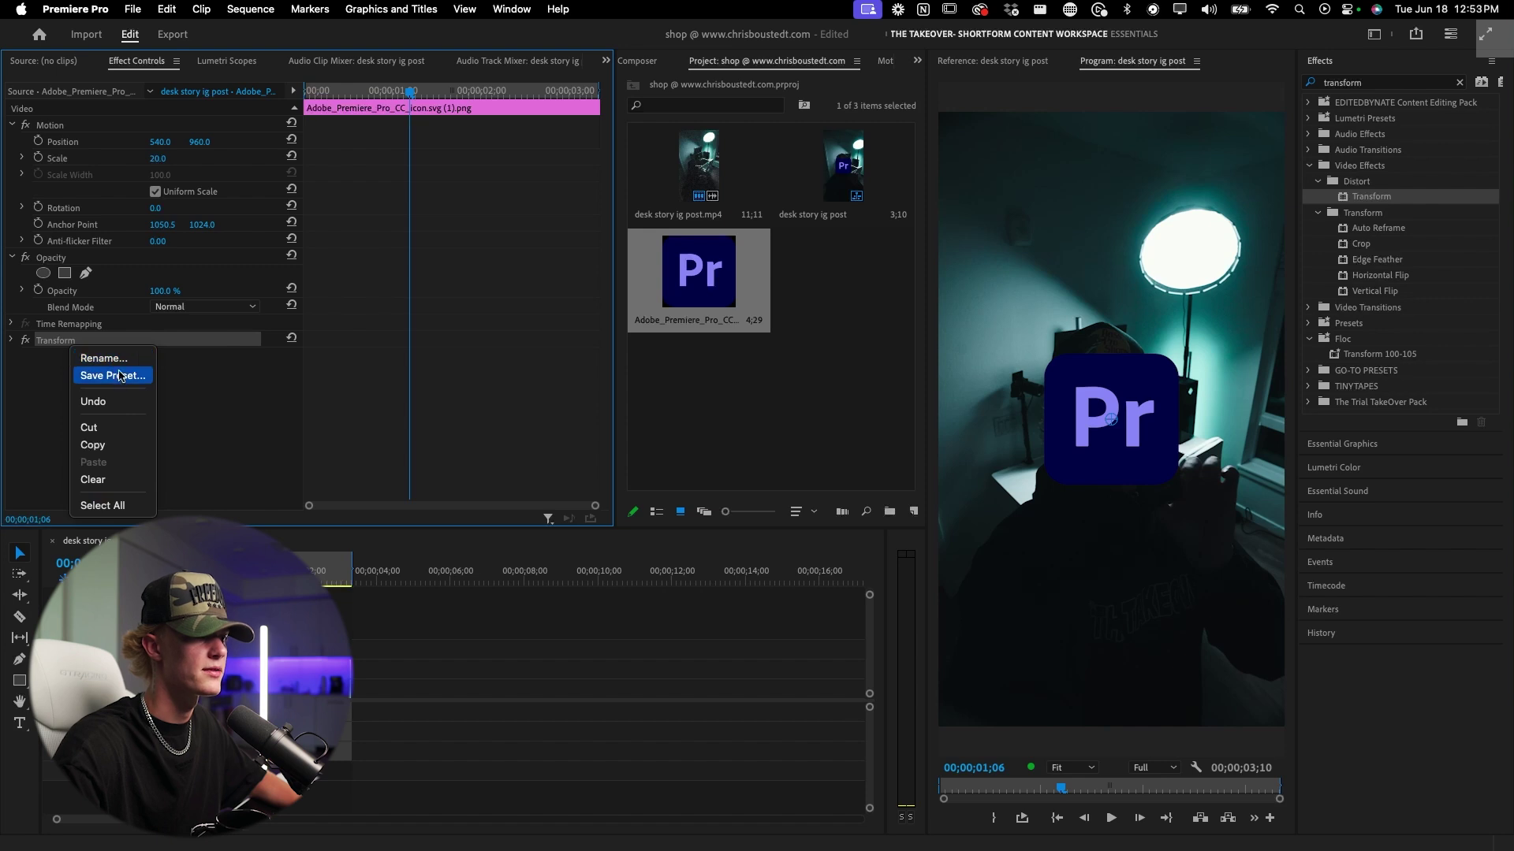
click(239, 421)
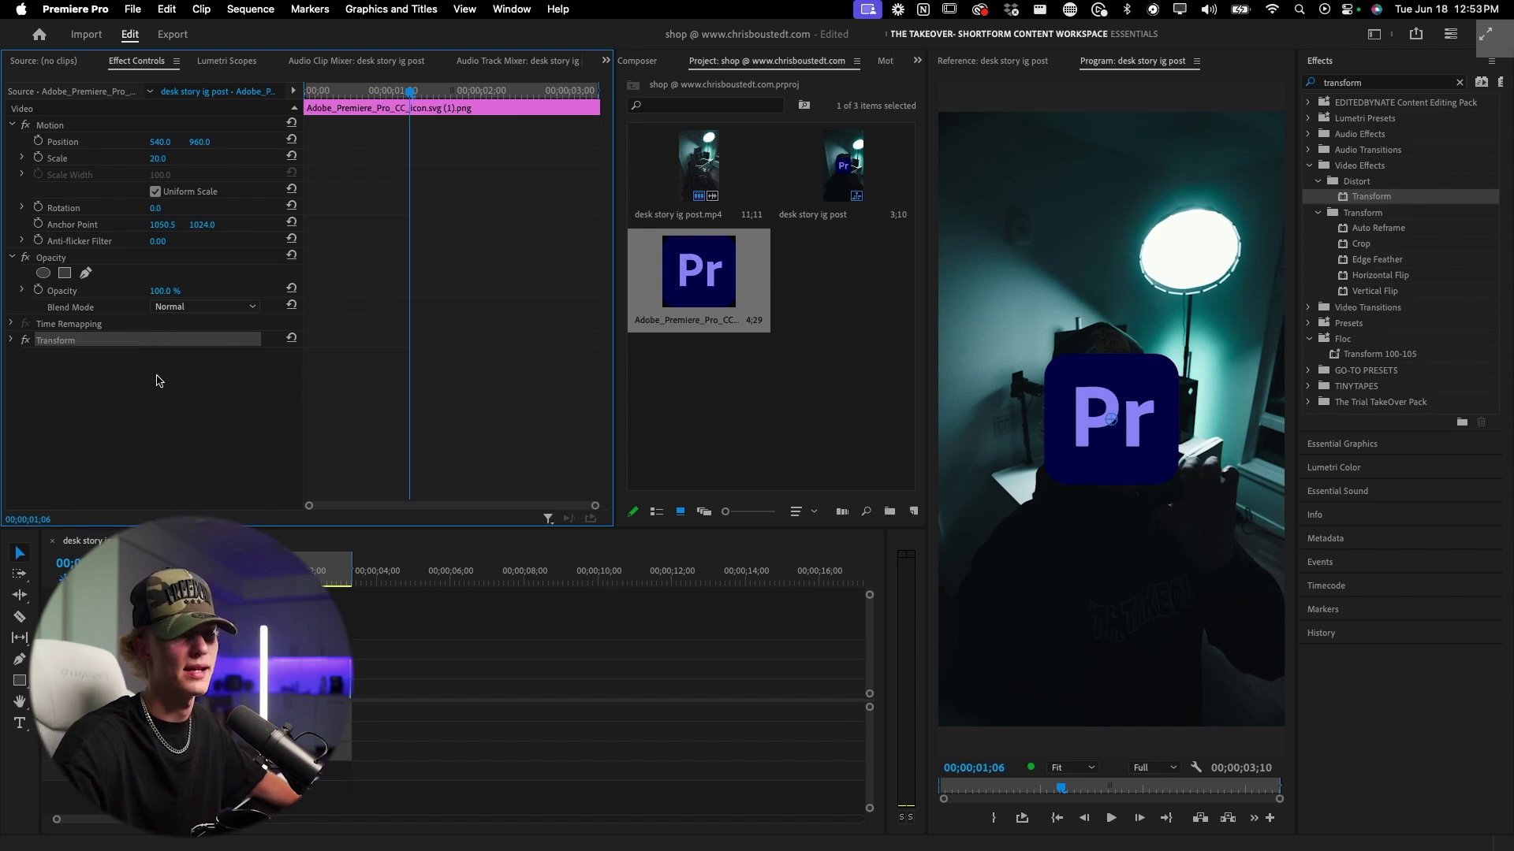
click(11, 342)
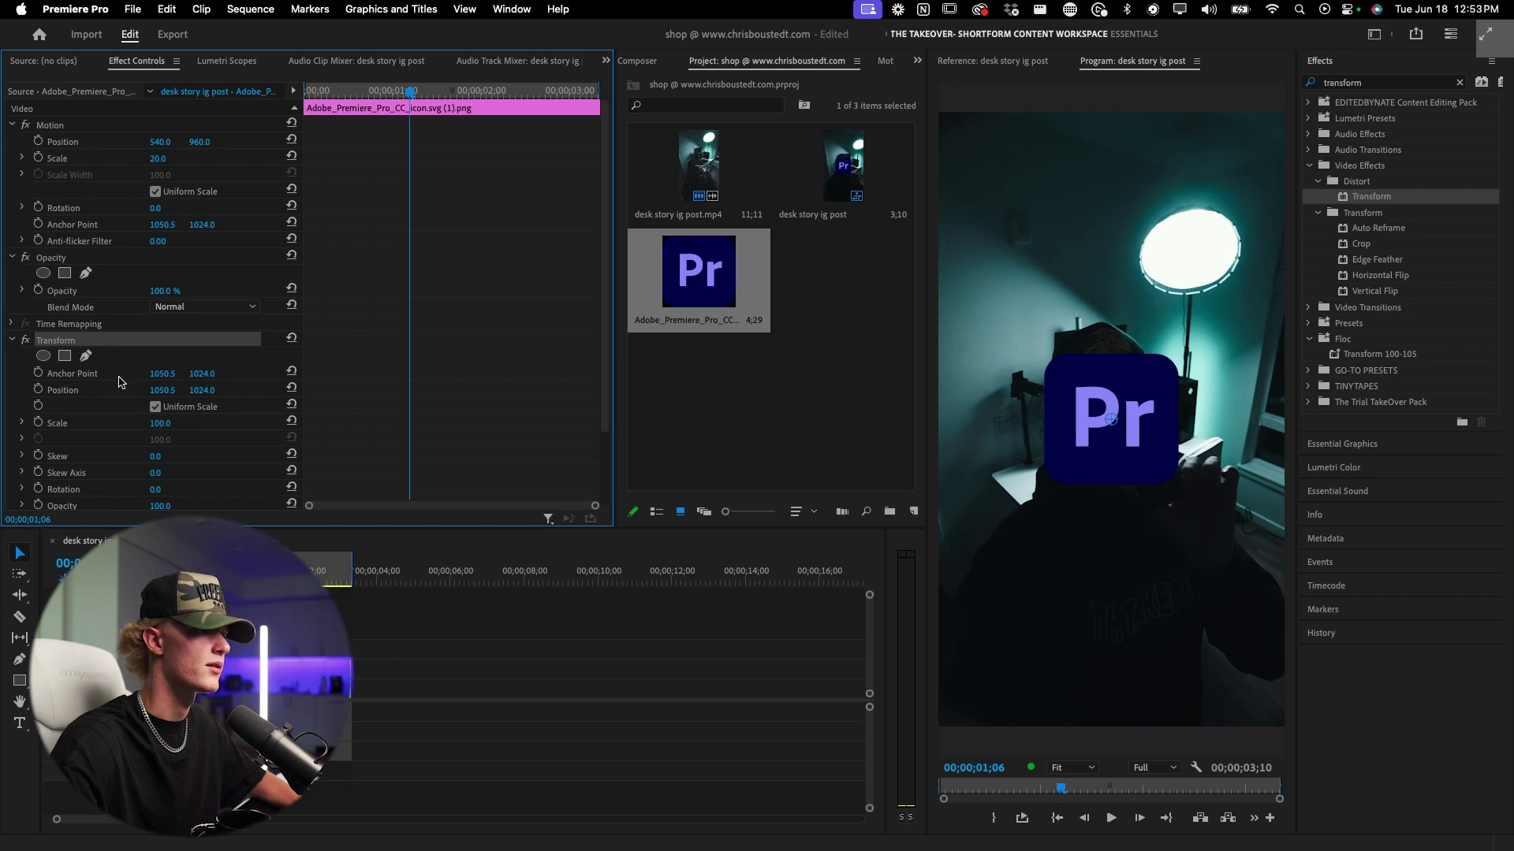
Step: Keyframe the Transform position at 00;00;01;06 and add an earlier keyframe with Y at 7514 so the icon slides up from below the frame
click(38, 390)
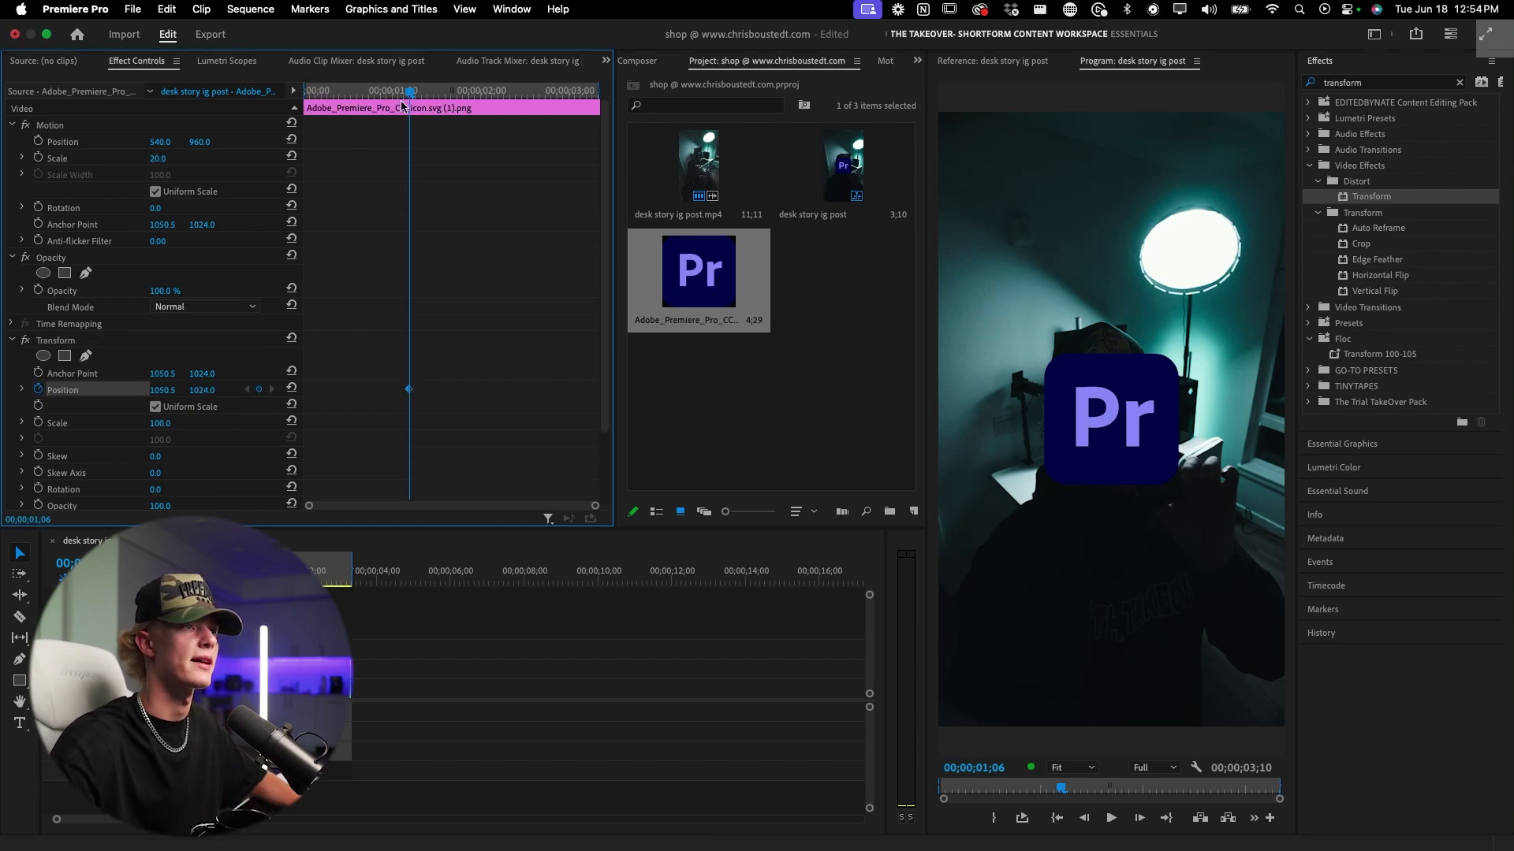
drag(401, 96, 342, 108)
mouse_move(201, 392)
mouse_down()
mouse_move(386, 392)
mouse_move(225, 388)
mouse_up()
drag(341, 94, 422, 254)
drag(388, 84, 404, 227)
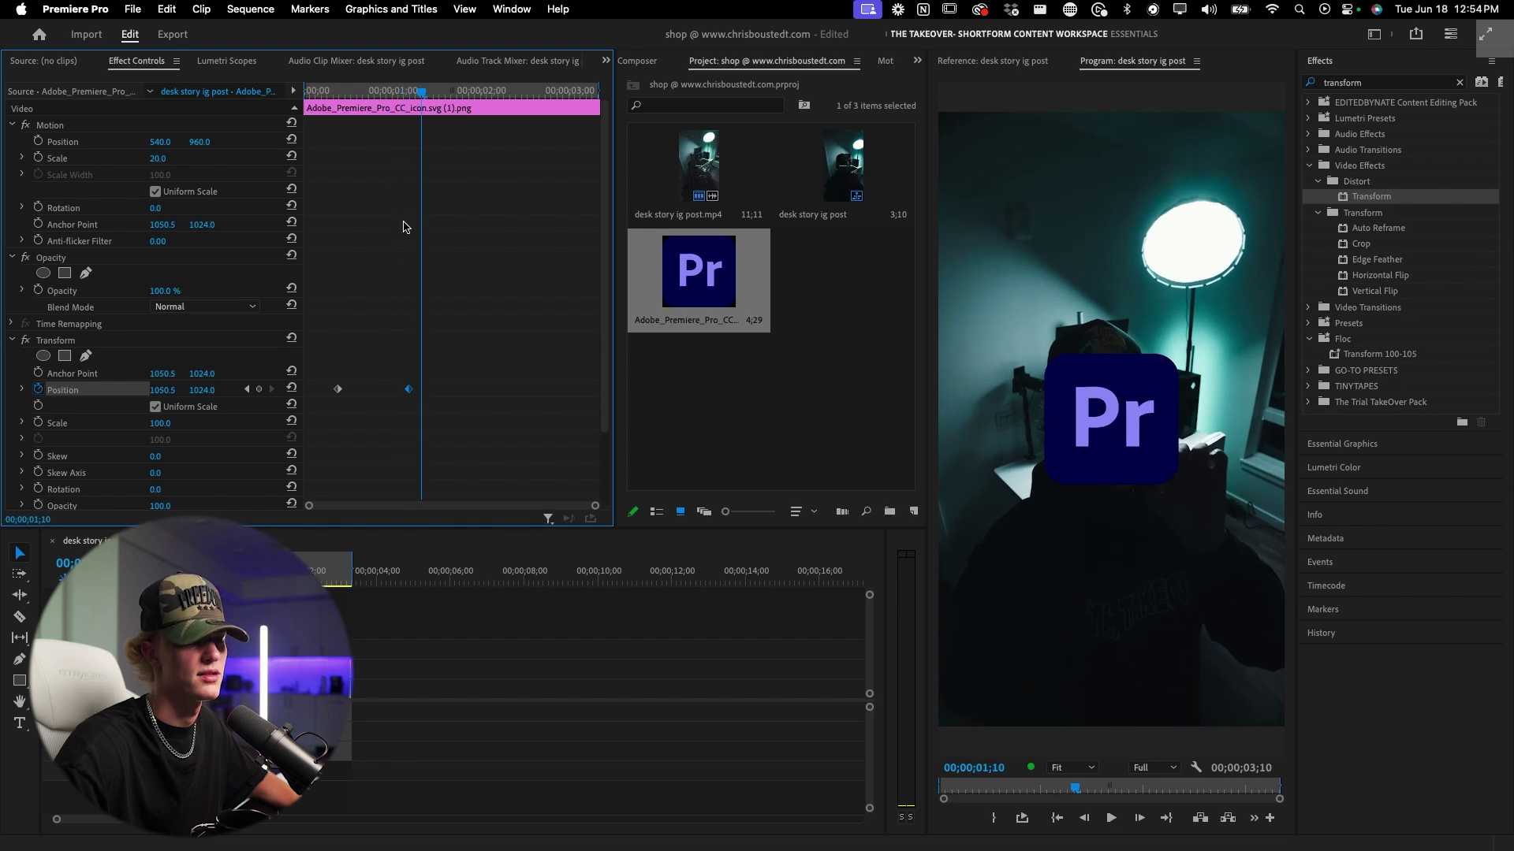
Step: Shift both Transform position keyframes earlier so the first one sits at the start of the icon clip
drag(471, 366, 305, 394)
click(349, 368)
key(shift+Left)
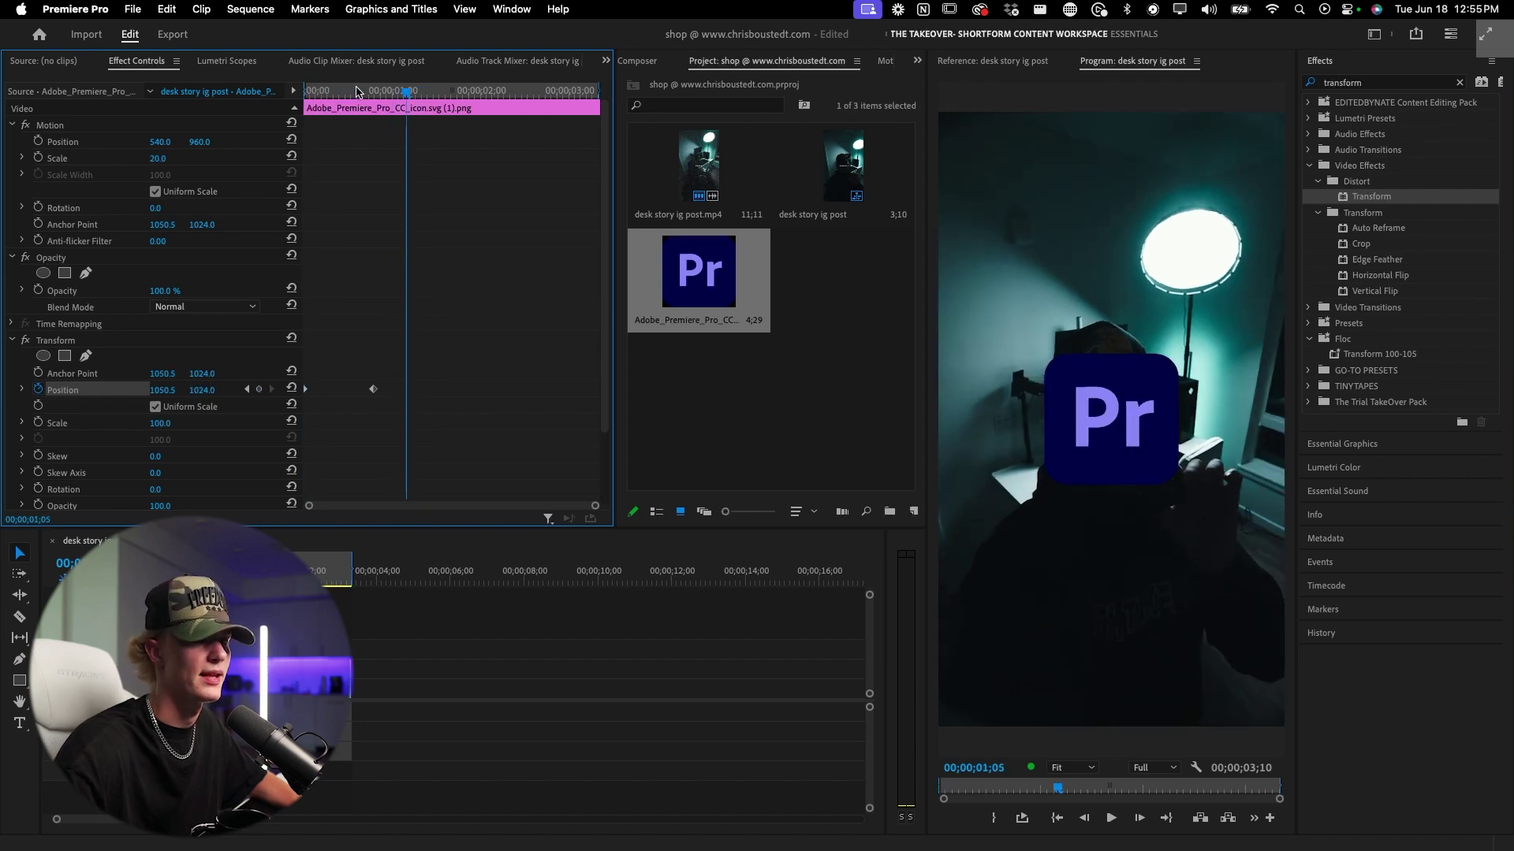
Step: Turn off Use Composition's Shutter Angle on the Transform effect and set its shutter angle to 316
scroll(371, 287, down, 3)
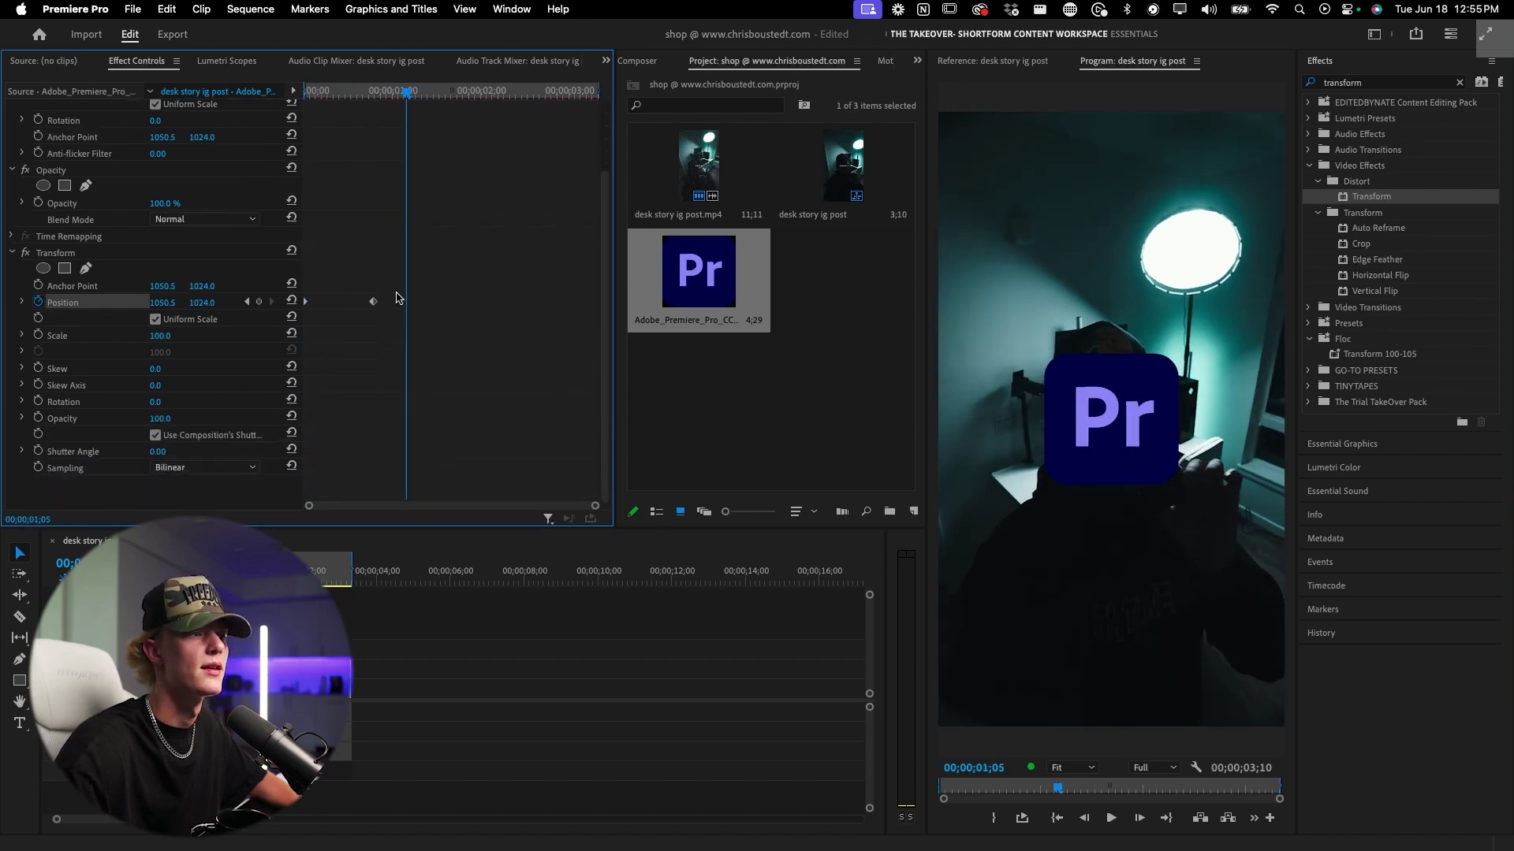
click(154, 436)
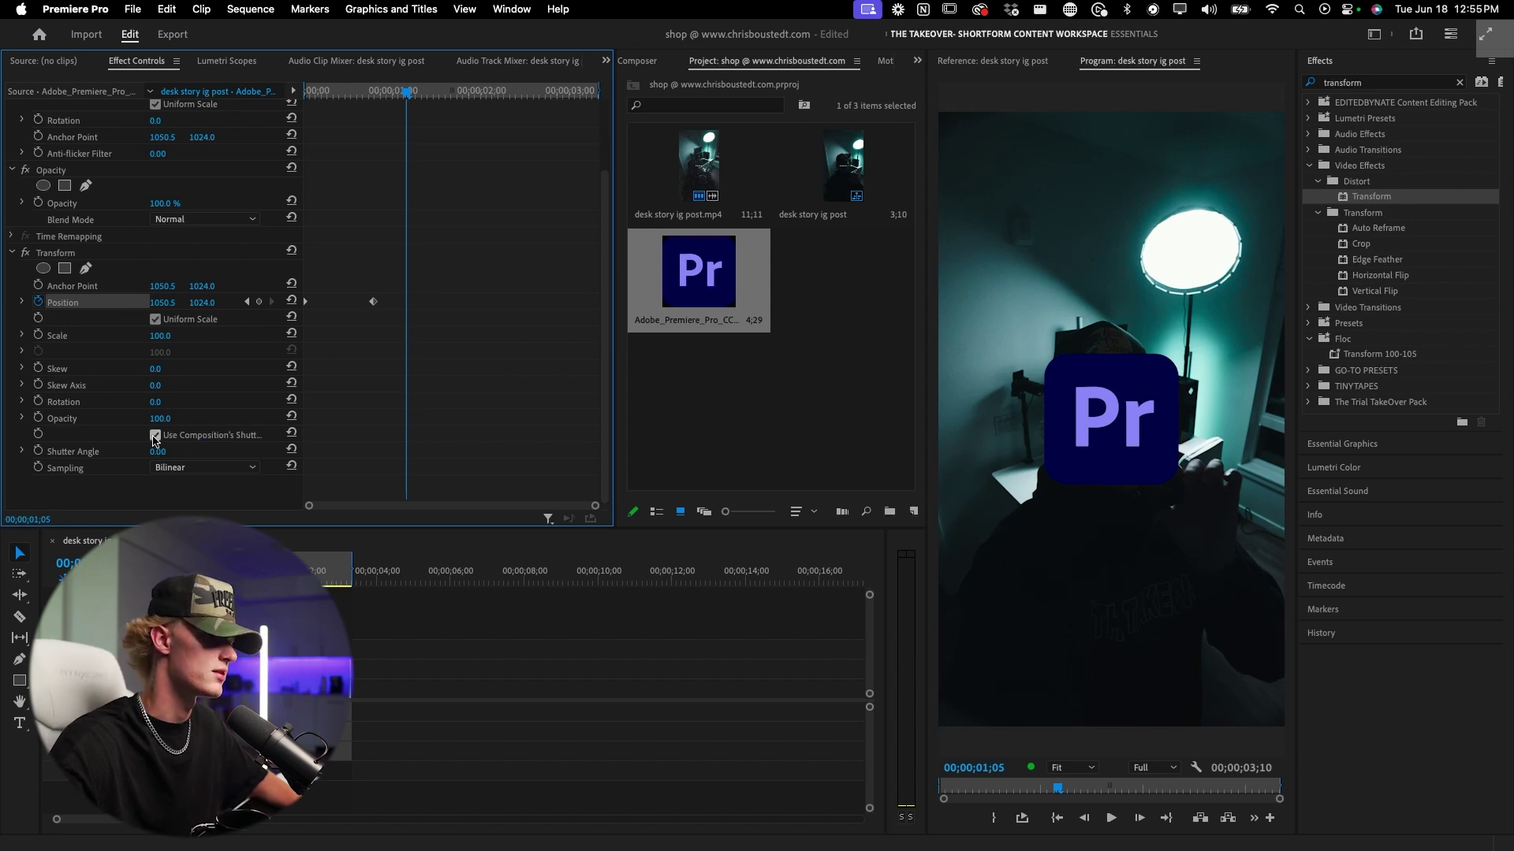
drag(160, 451, 206, 451)
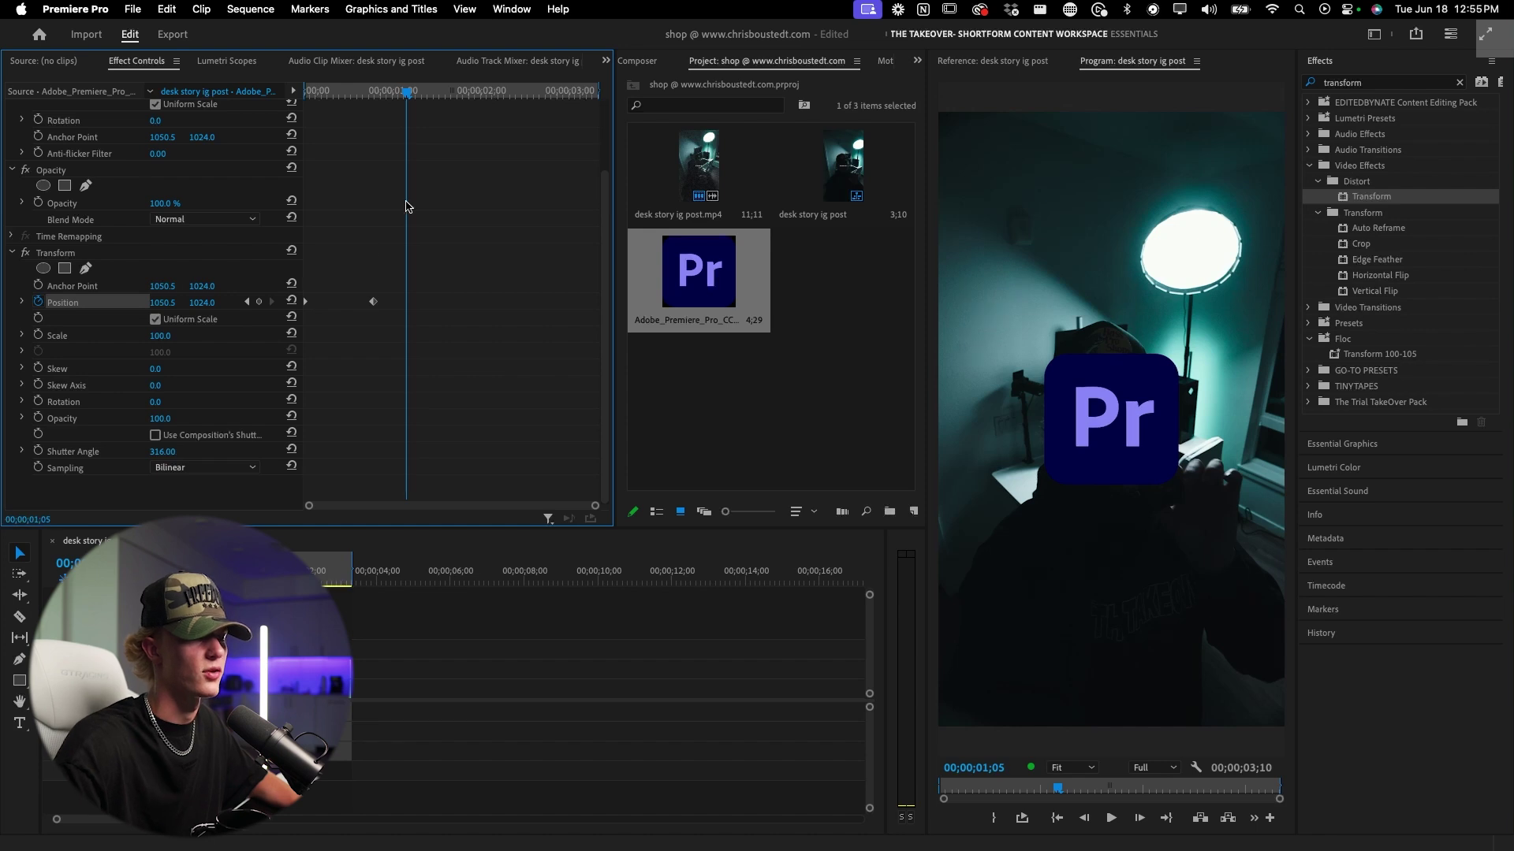
Step: Play and scrub the icon's slide-in from the beginning to check the movement and motion blur
drag(350, 95, 288, 96)
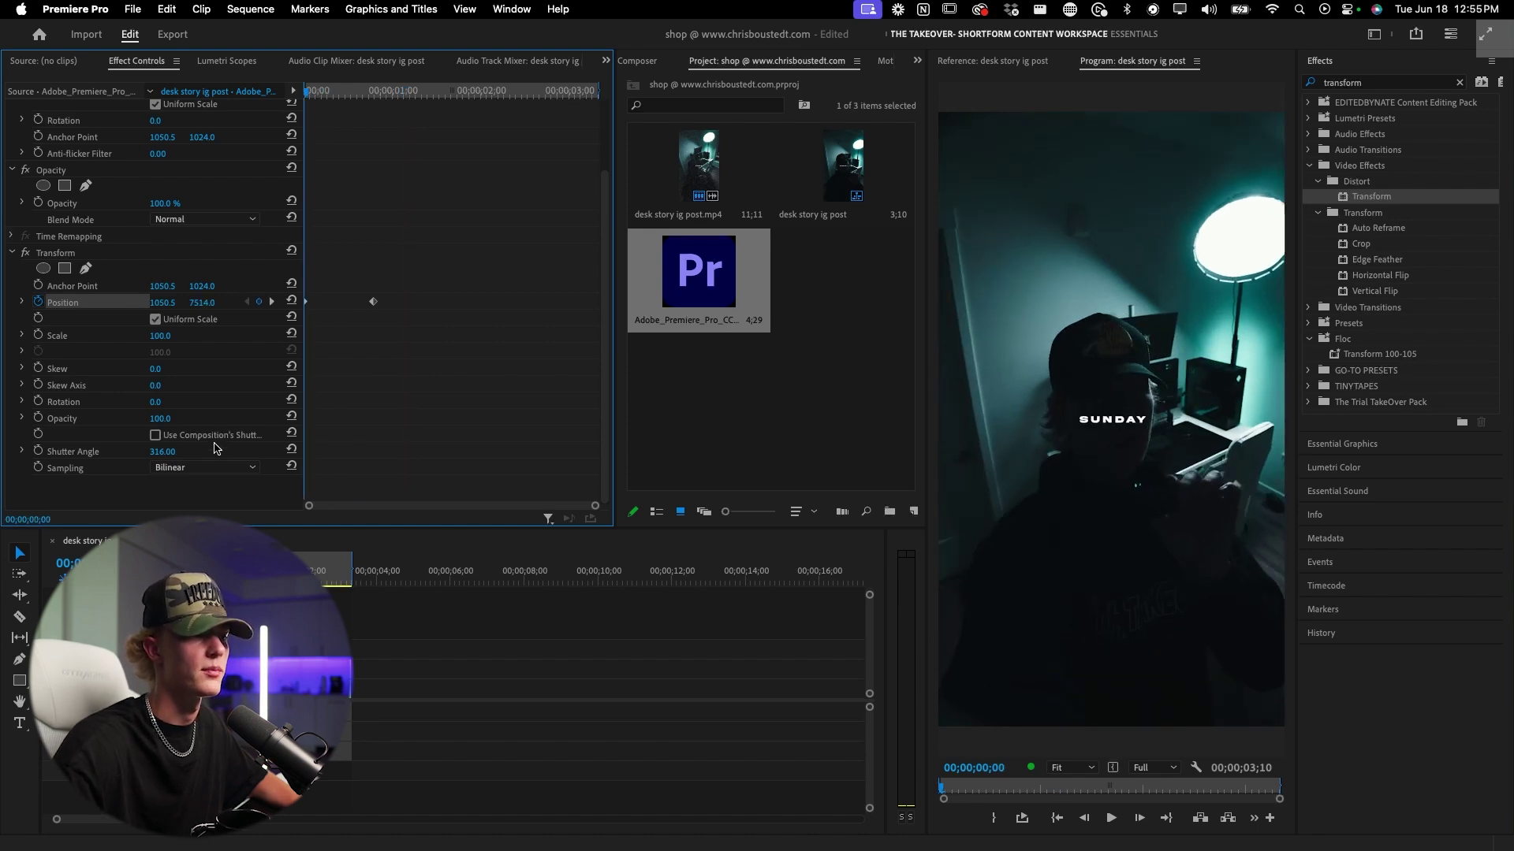
key(space)
drag(344, 92, 253, 96)
key(space)
key(space)
mouse_move(345, 92)
mouse_down()
mouse_move(328, 95)
mouse_move(342, 94)
mouse_up()
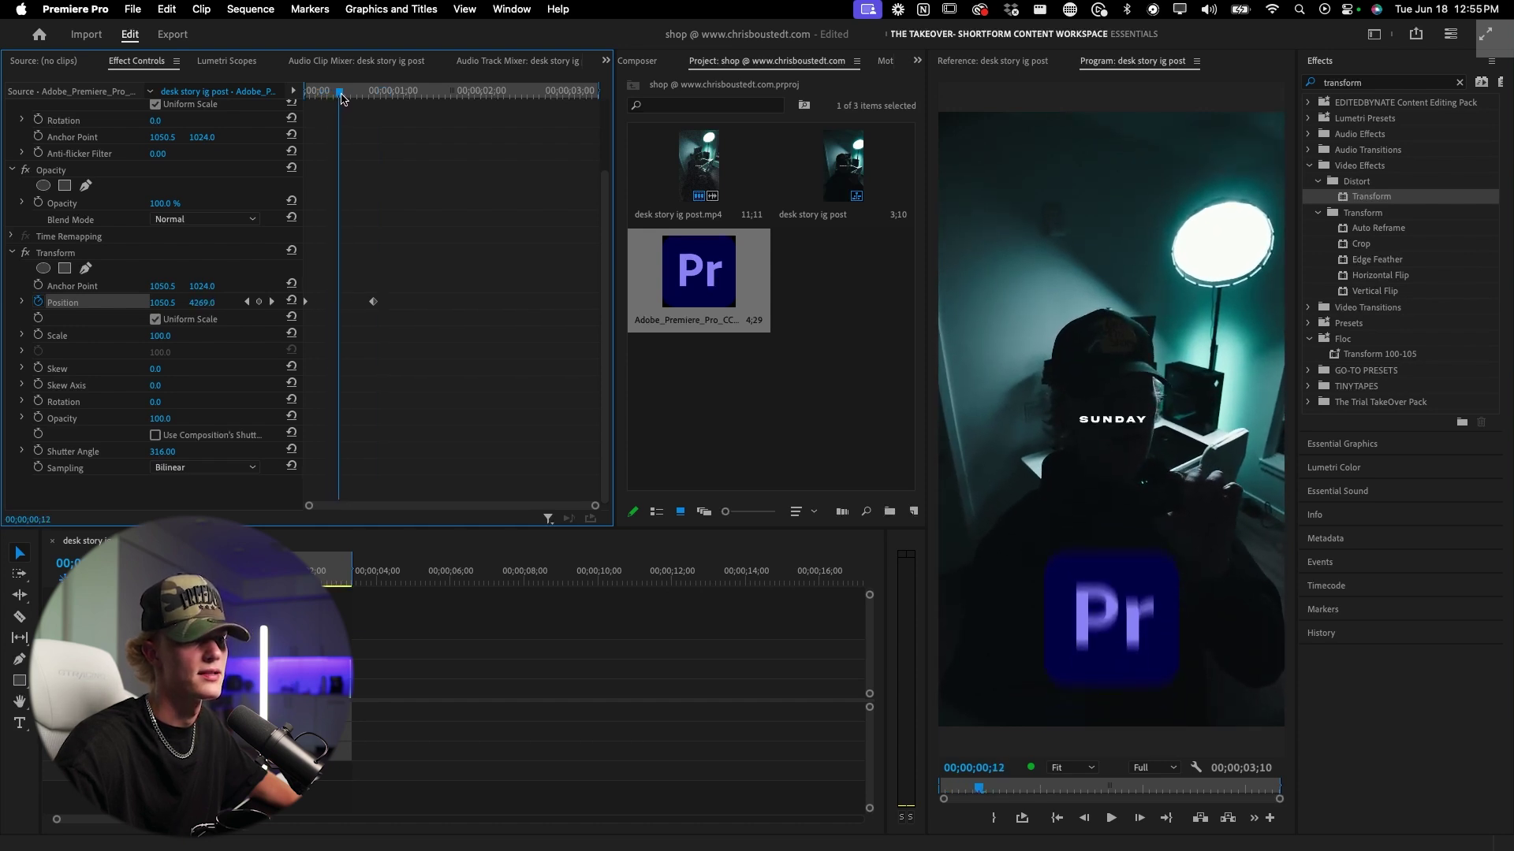
key(space)
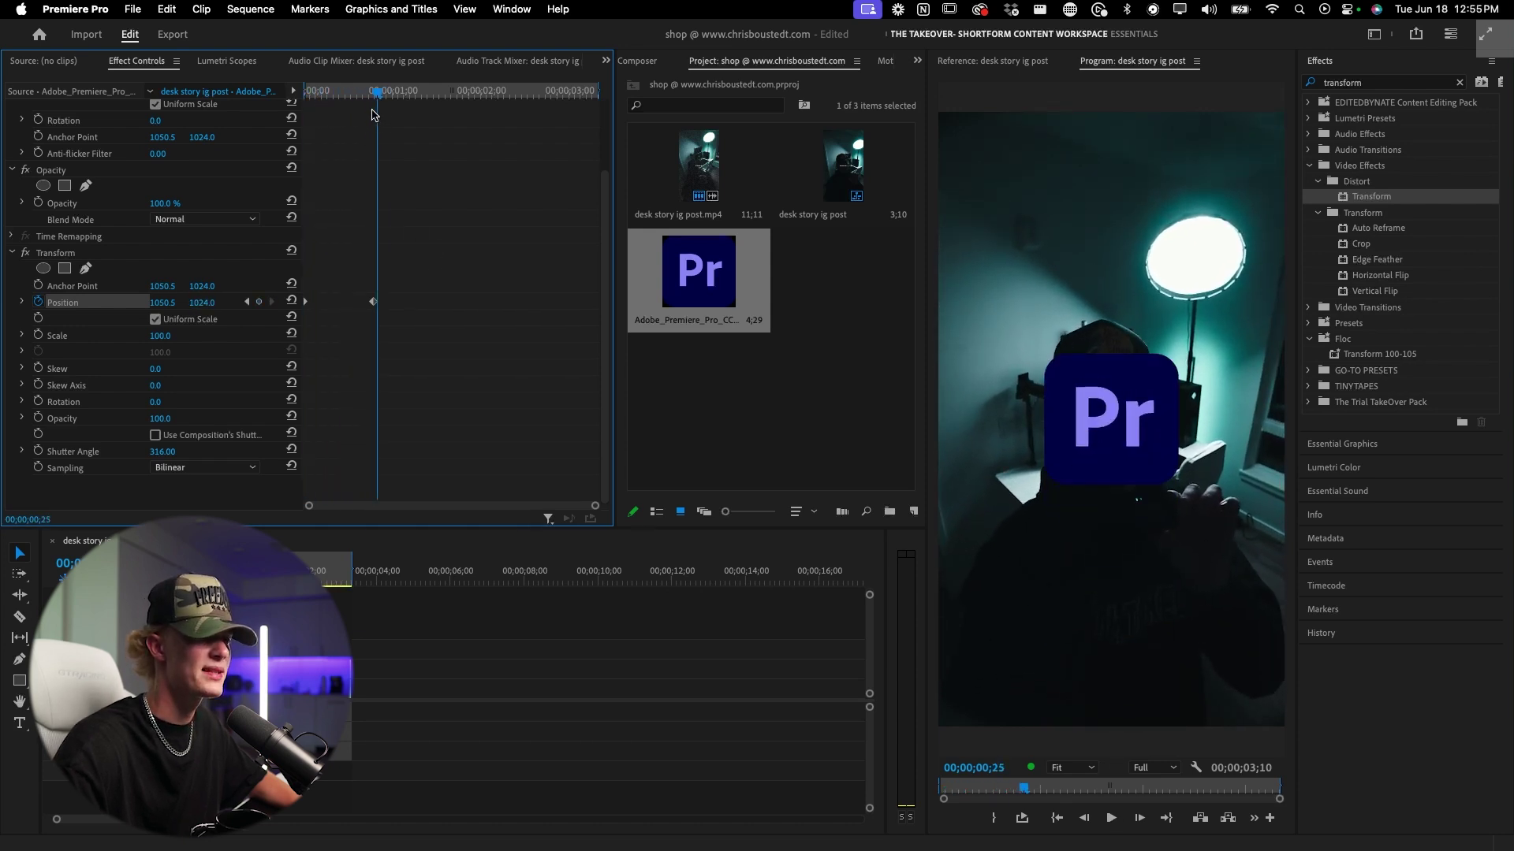
key(space)
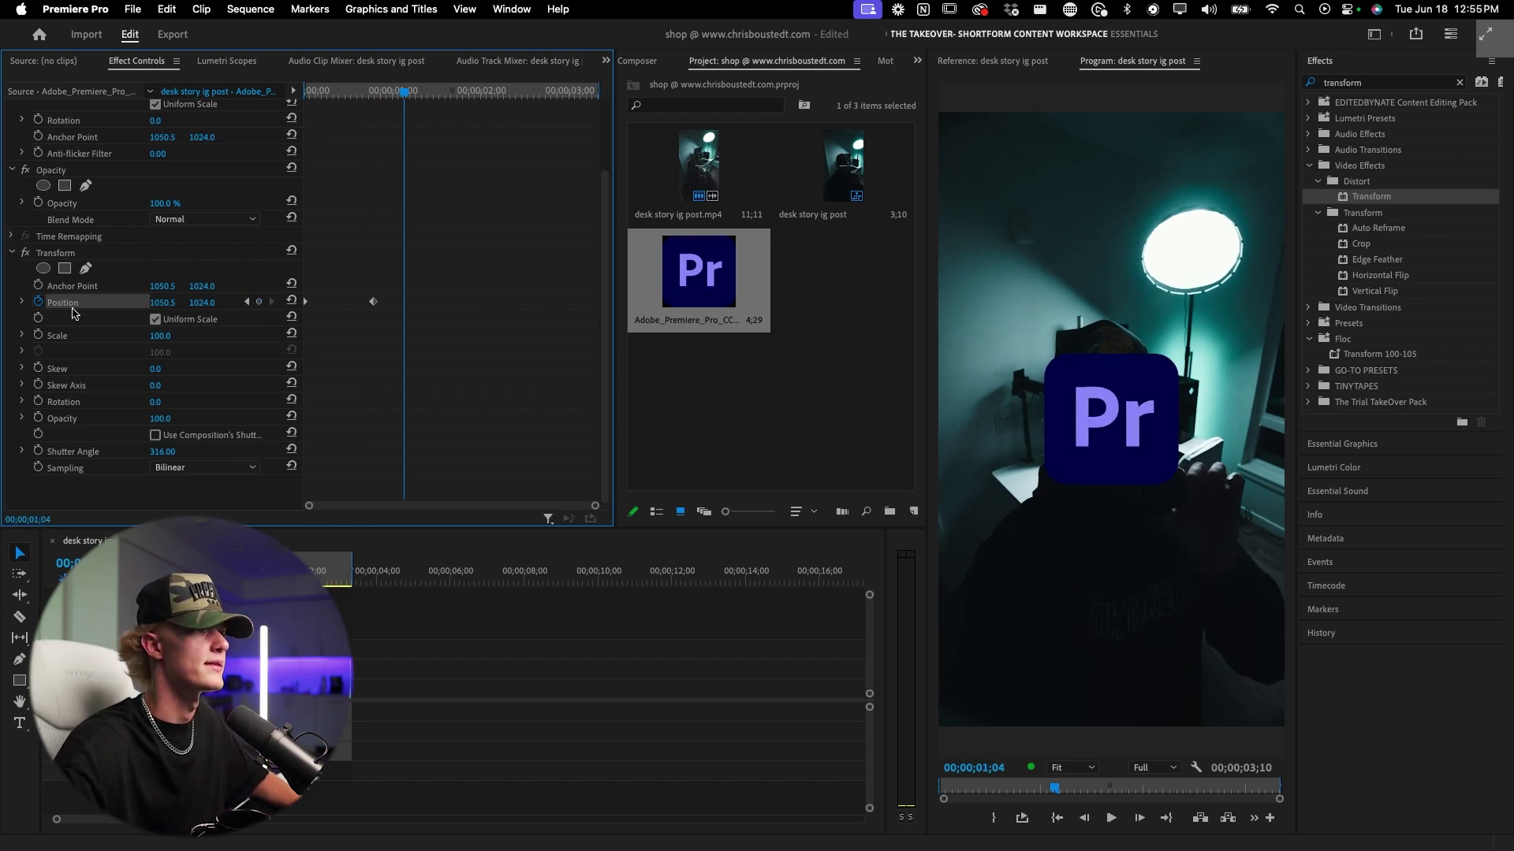
Step: Set the temporal interpolation of both Transform position keyframes to Bezier
drag(436, 288, 301, 306)
right_click(374, 305)
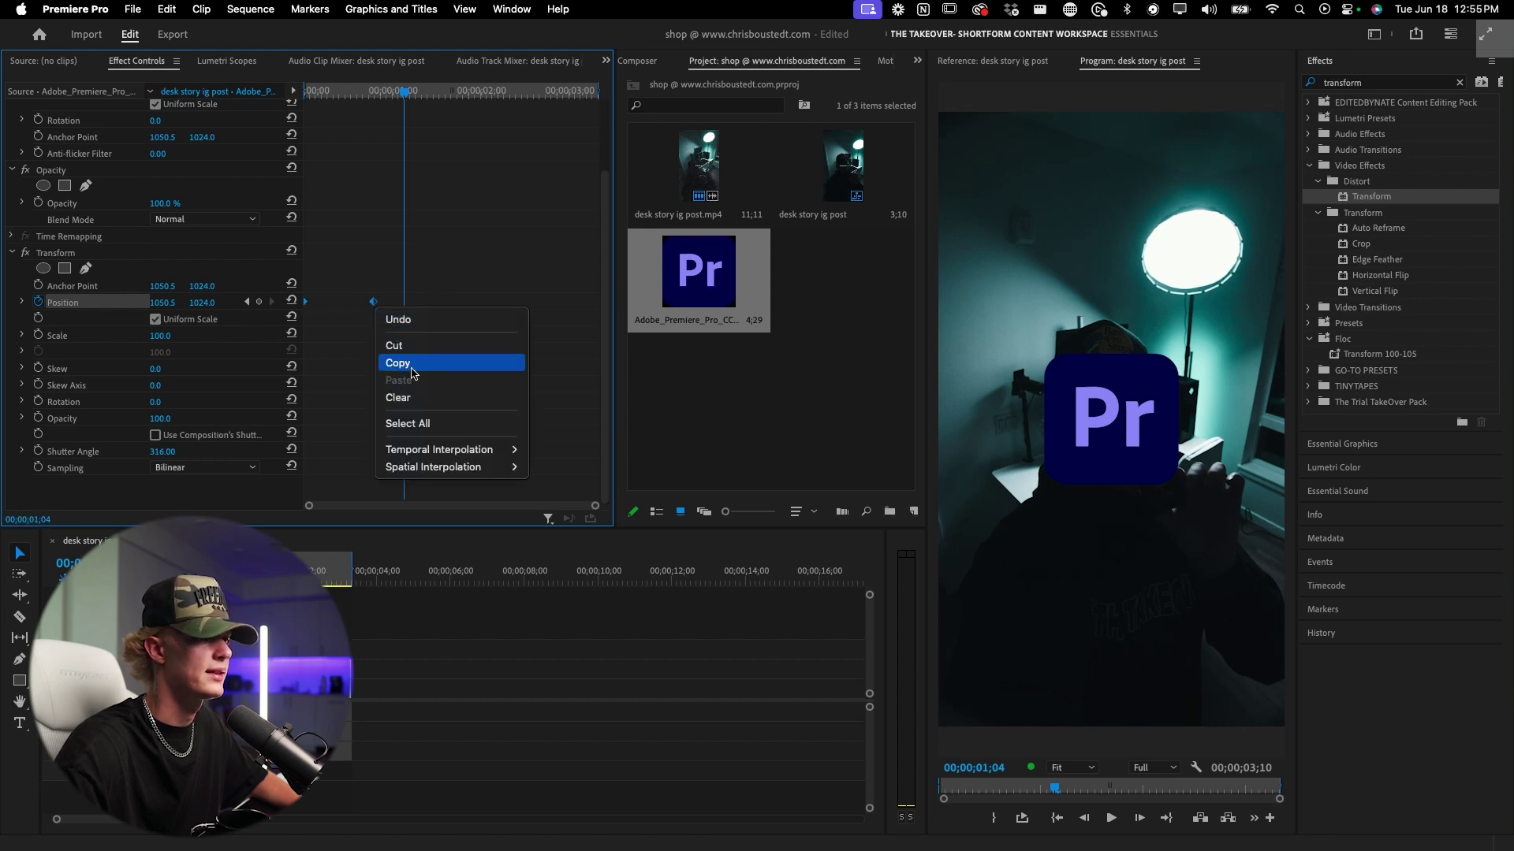
mouse_move(446, 458)
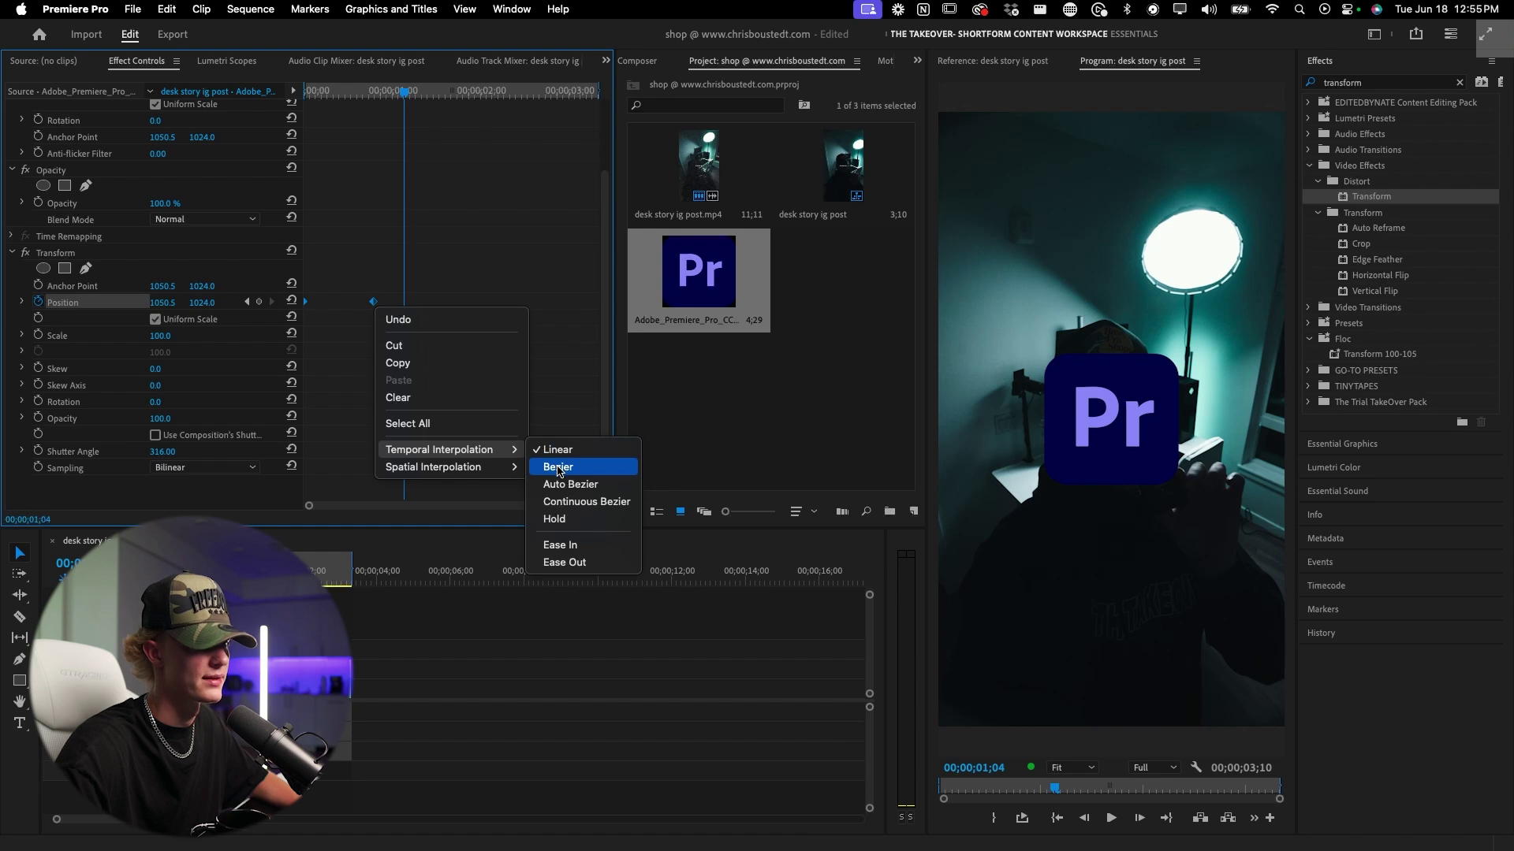
click(558, 469)
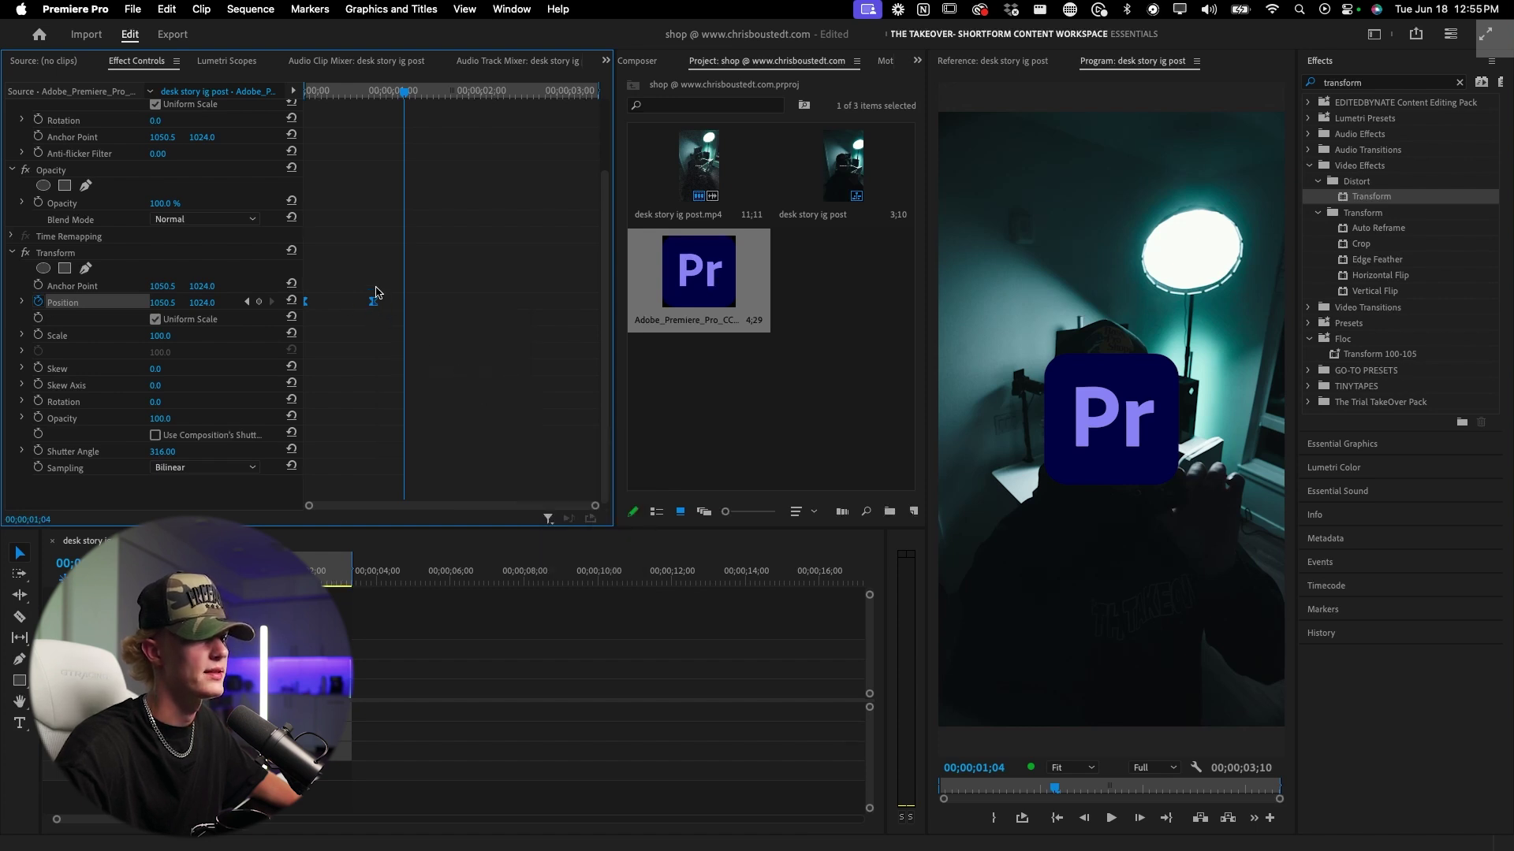
Step: Show the position velocity graph, lengthen the first keyframe's Bezier handle toward the second keyframe, and play back the slide-in
click(21, 303)
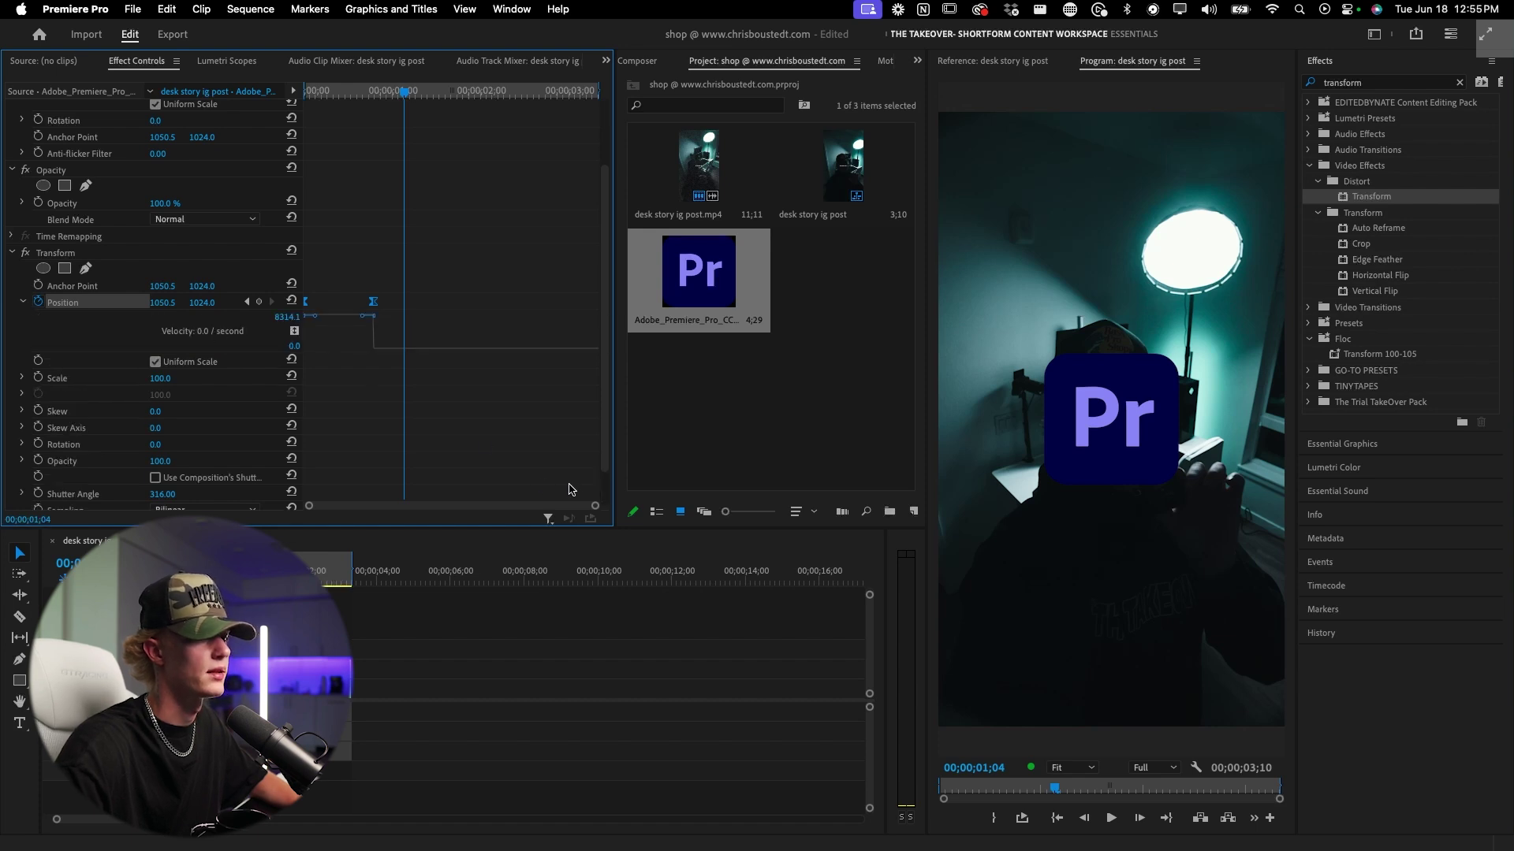
drag(595, 509, 524, 508)
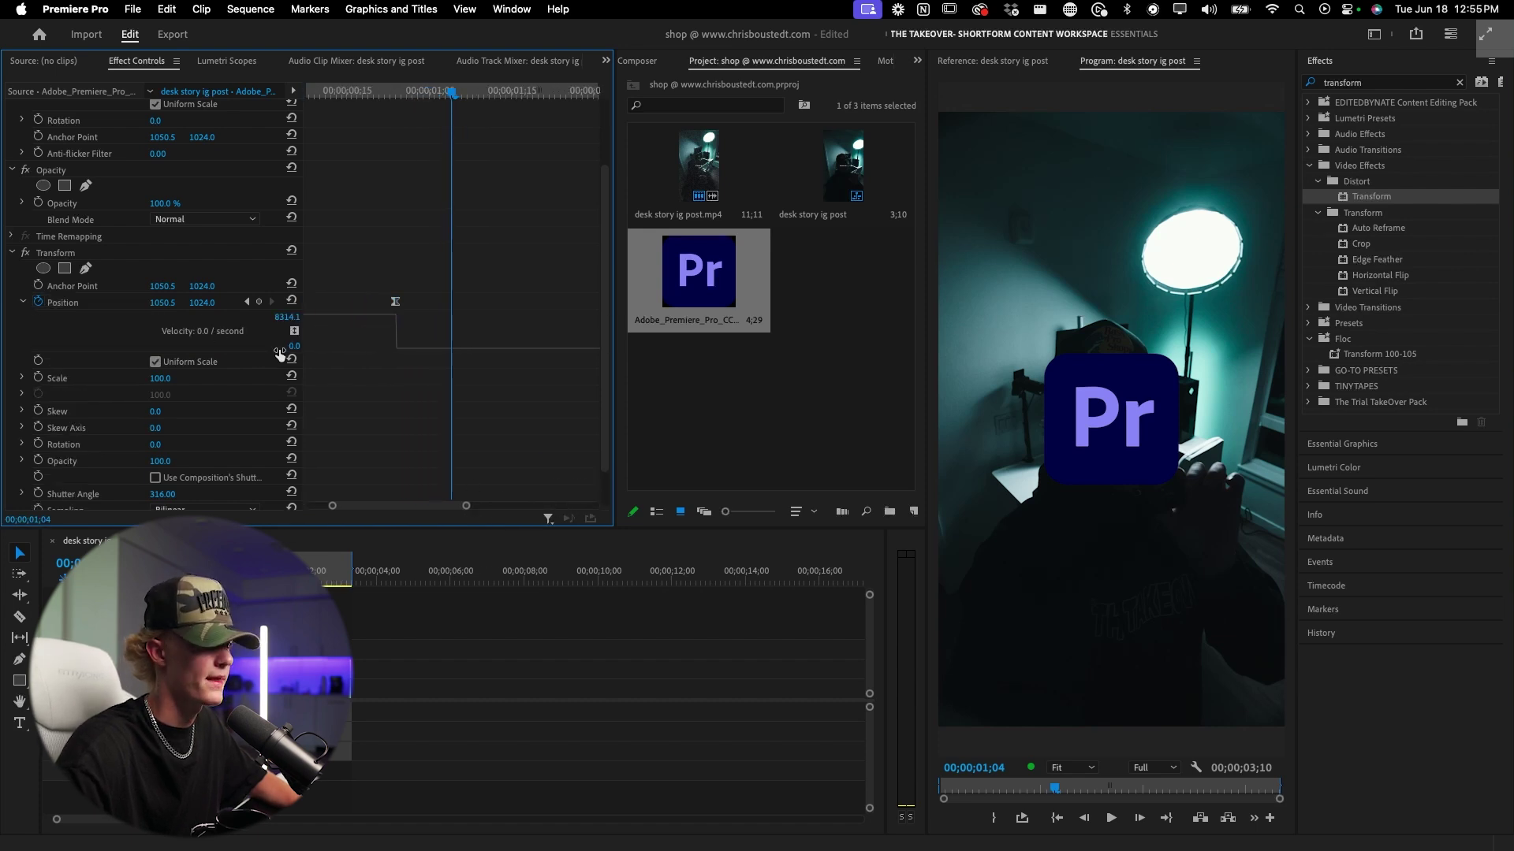
drag(427, 508, 403, 509)
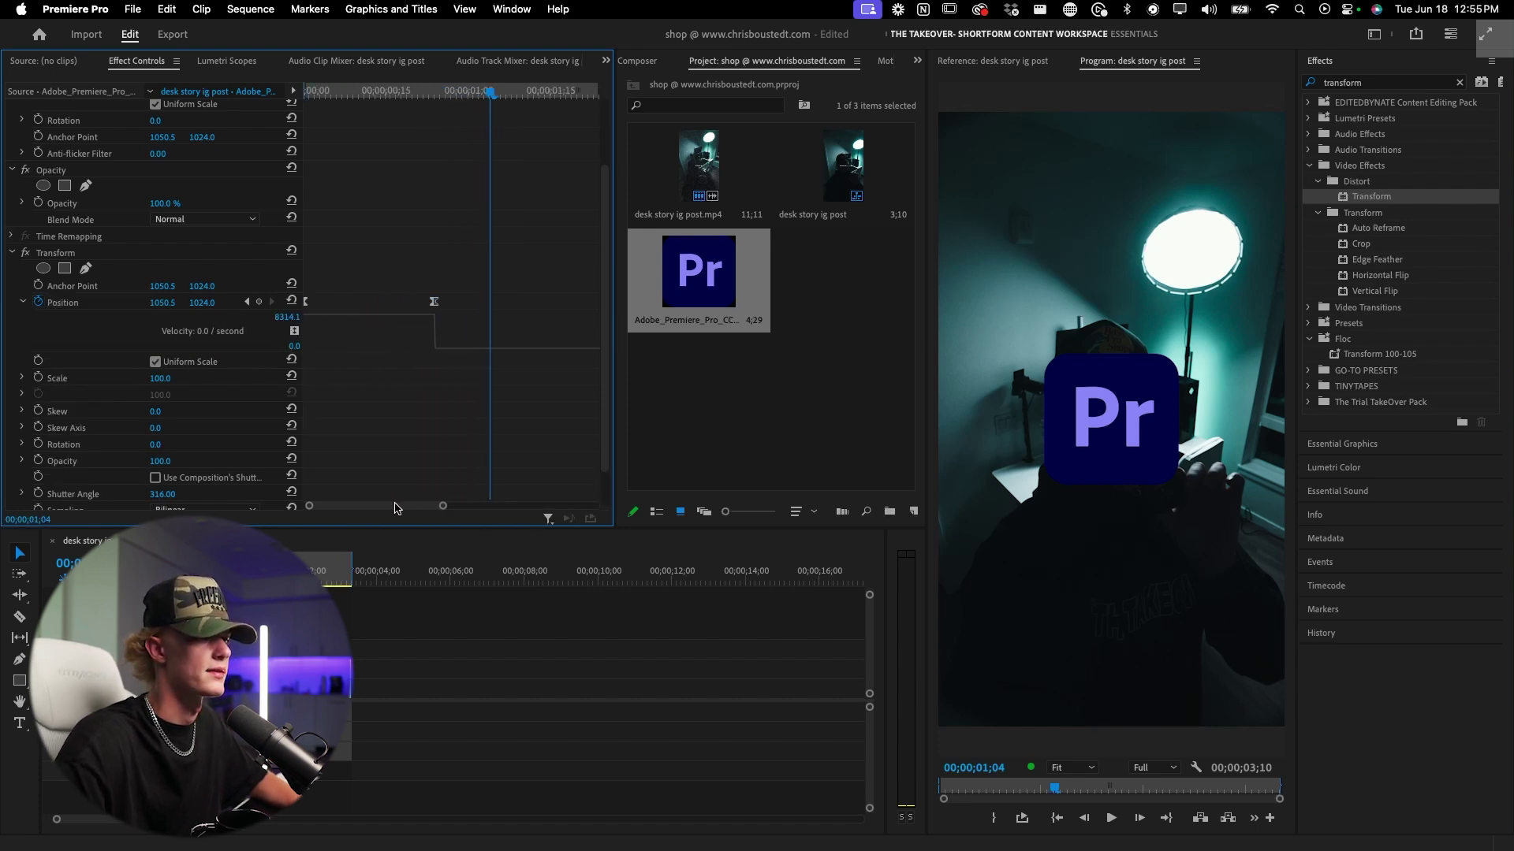
click(307, 308)
drag(324, 316, 357, 321)
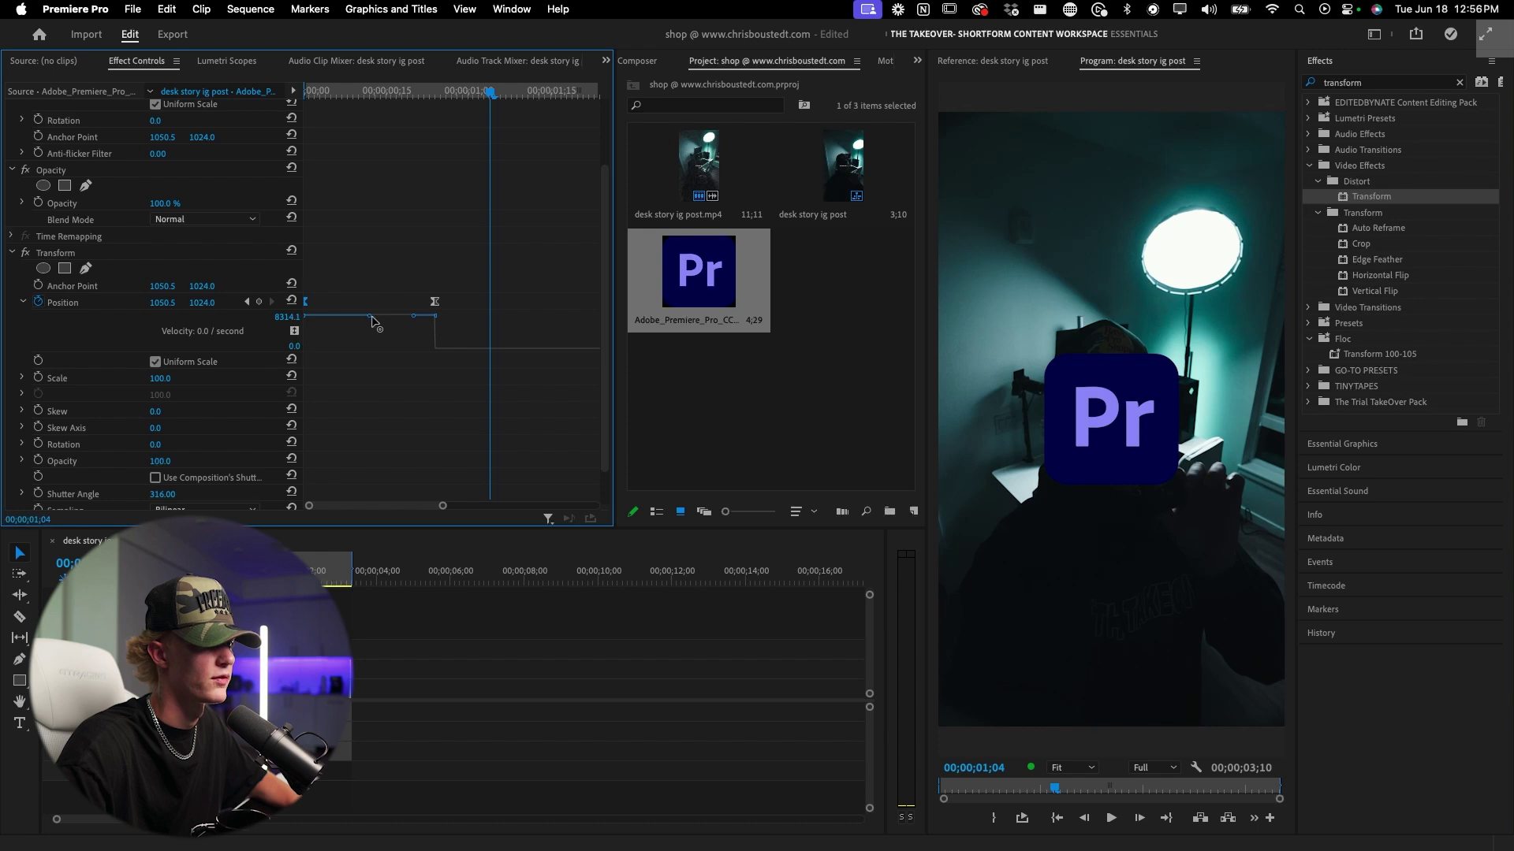
drag(335, 96, 291, 89)
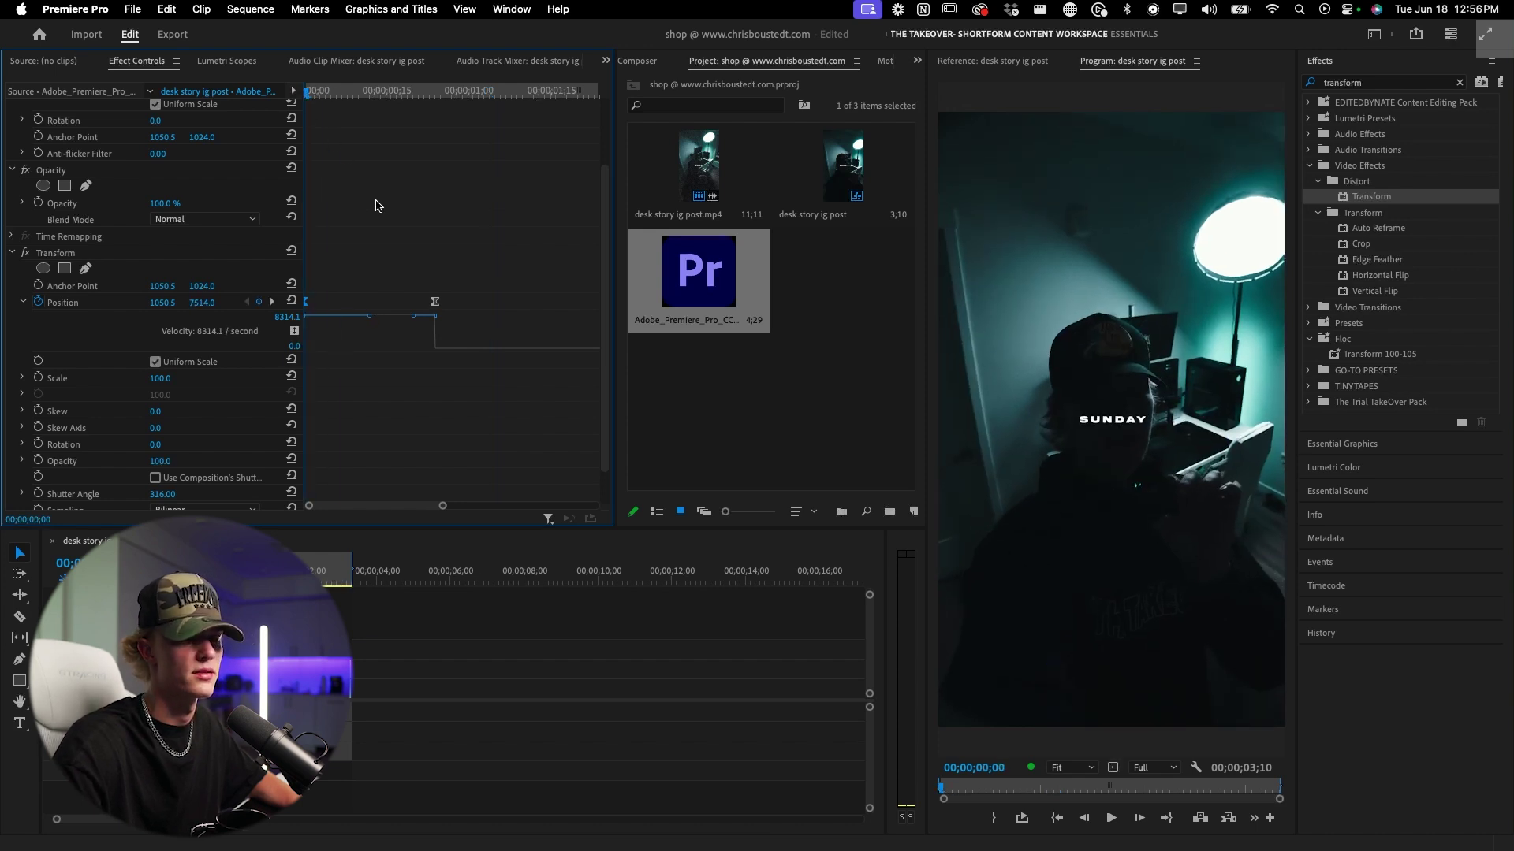
key(space)
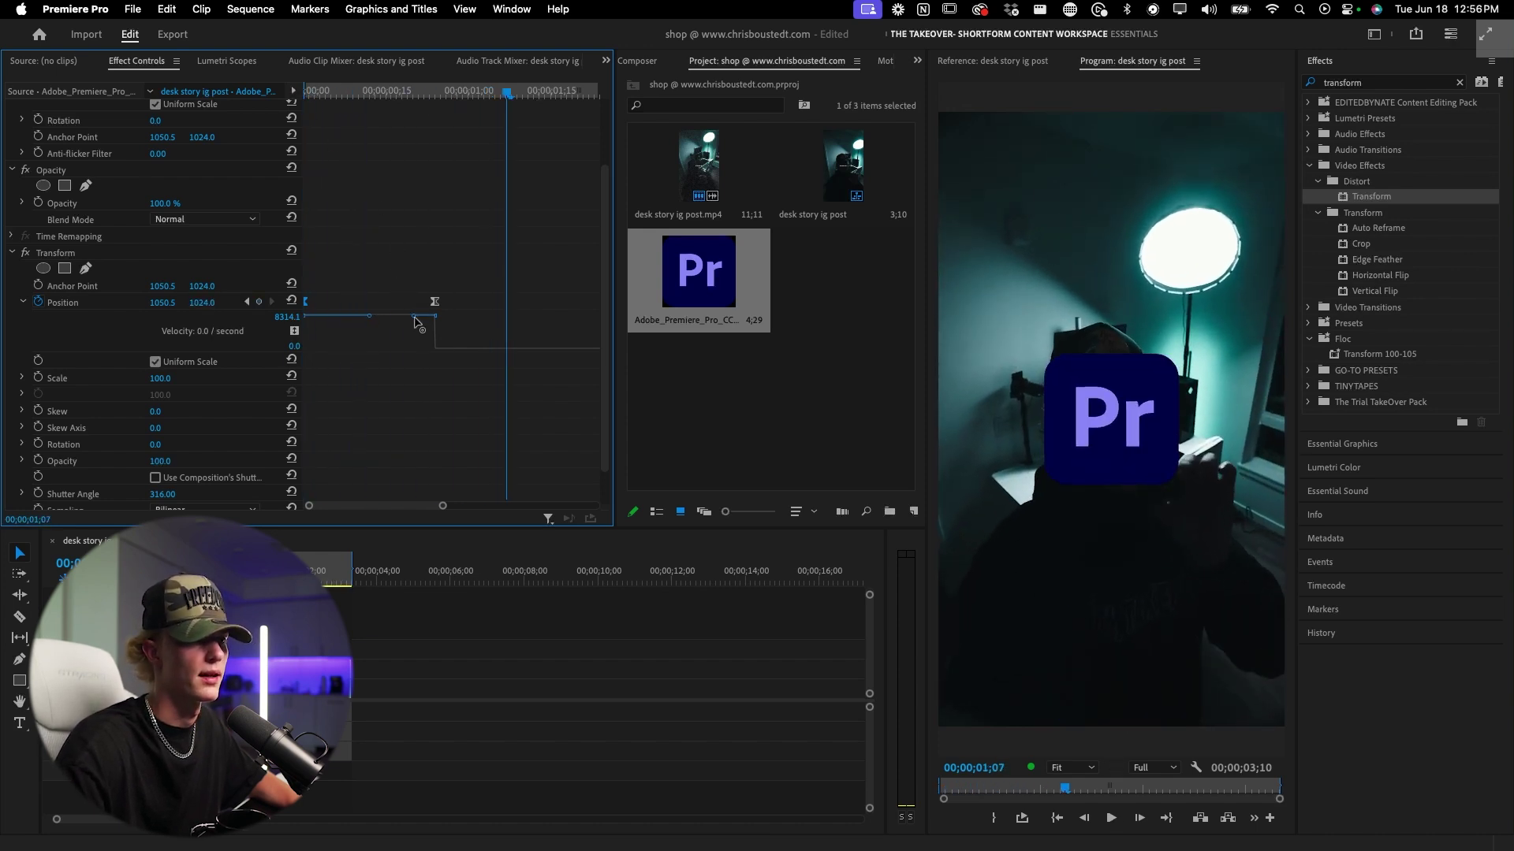
Step: Lengthen the second position keyframe's Bezier handle toward the first keyframe and play back the slide-in
drag(416, 321, 391, 291)
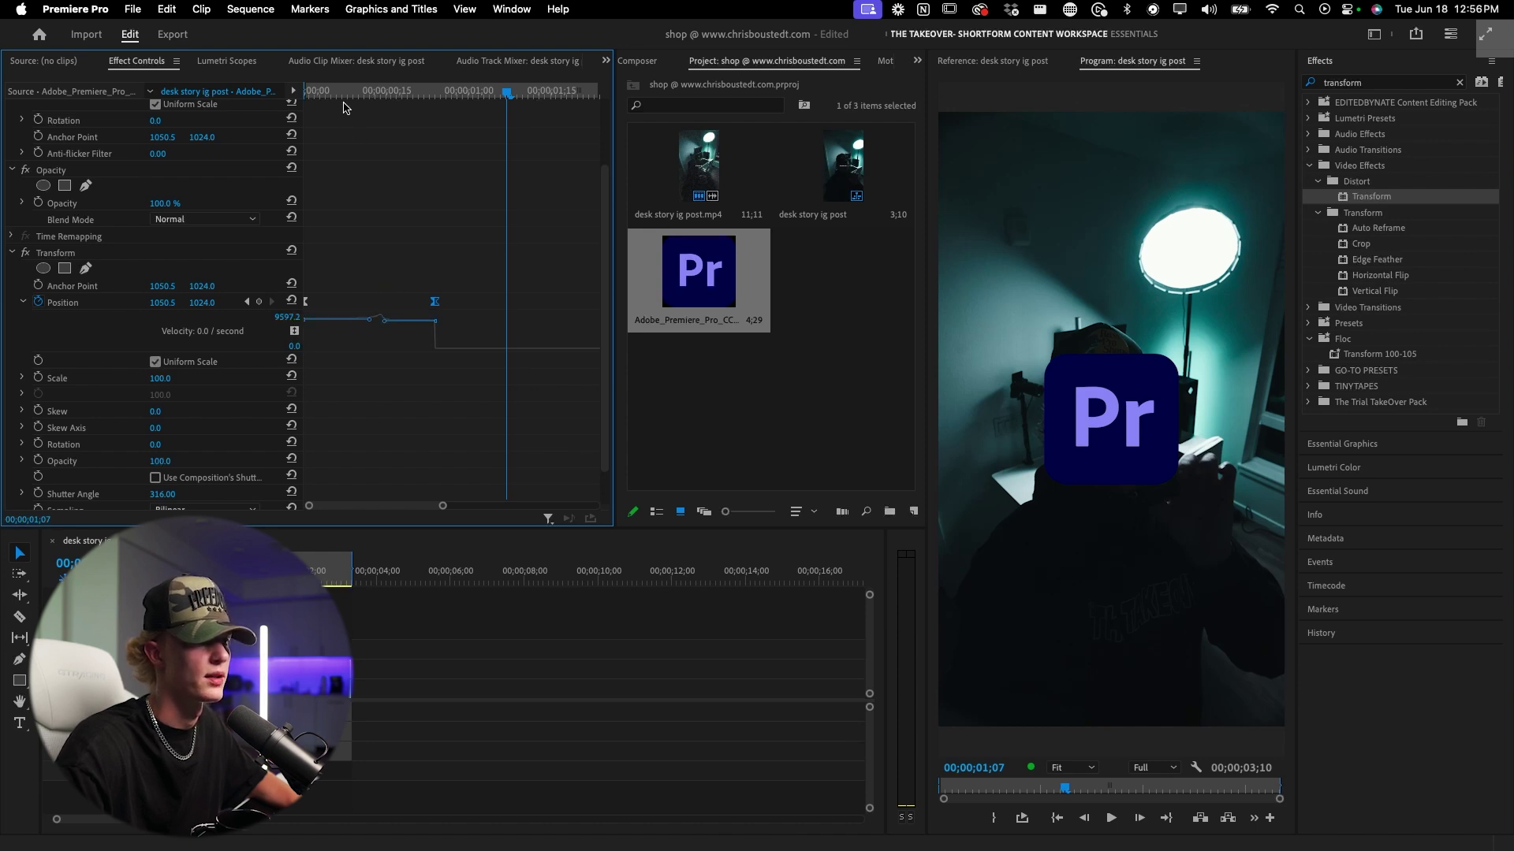
drag(351, 91, 267, 90)
key(space)
Step: Lower both position keyframes' handles to zero velocity for a sharp mid-move peak, and play back the slide-in
key(space)
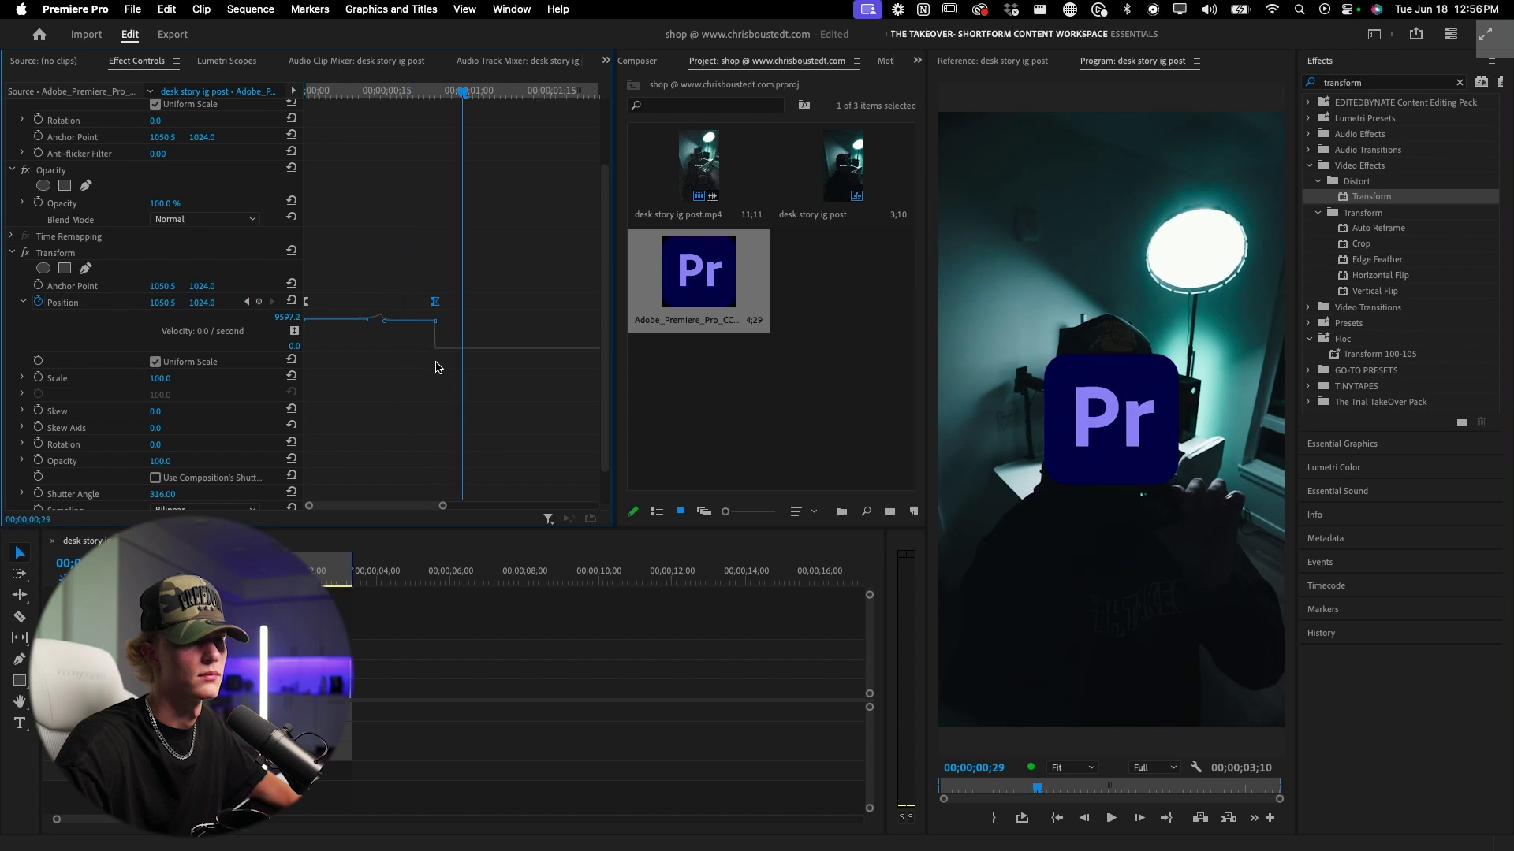
mouse_move(366, 323)
mouse_down()
mouse_move(429, 335)
mouse_move(398, 329)
mouse_move(381, 349)
mouse_up()
key(Up)
key(space)
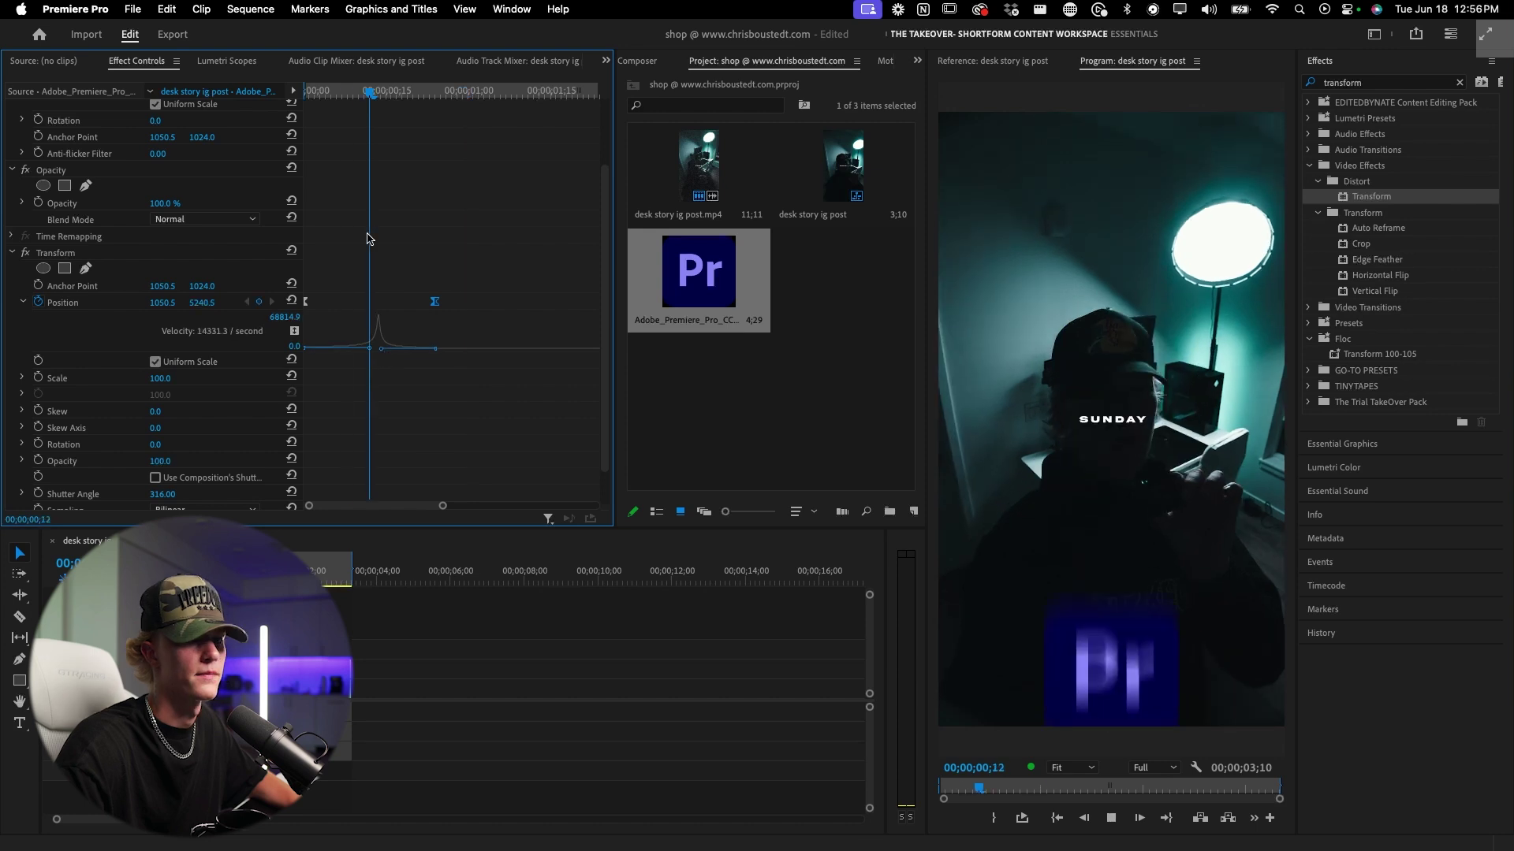
key(space)
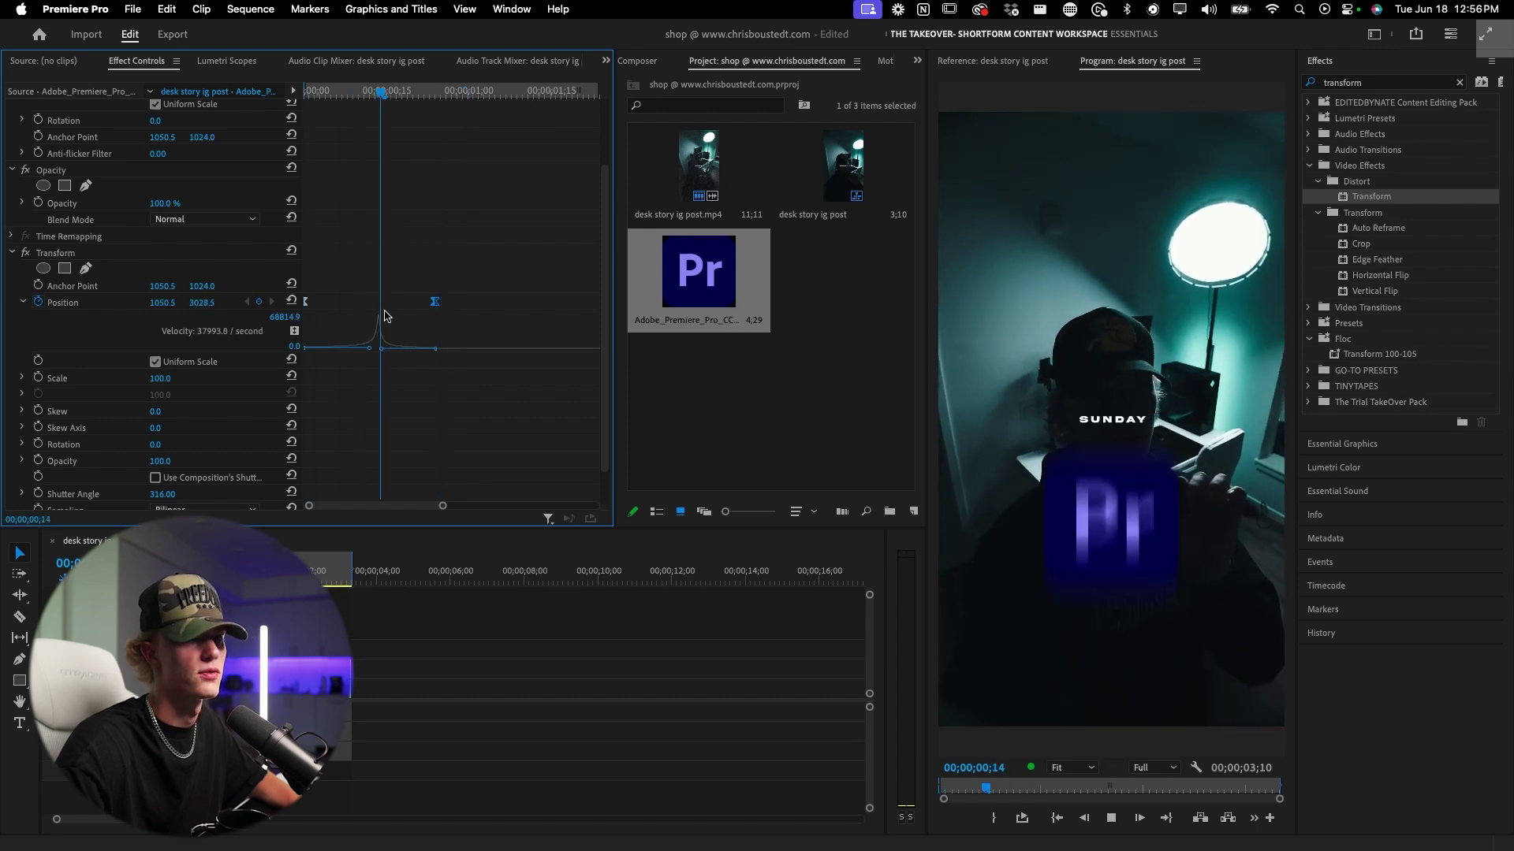
Step: Shorten the first keyframe's handle and lengthen the second's so velocity peaks early, and replay the slide-in from the start
mouse_move(369, 349)
mouse_down()
mouse_move(327, 357)
mouse_move(369, 349)
mouse_up()
drag(321, 95, 252, 90)
key(space)
key(space)
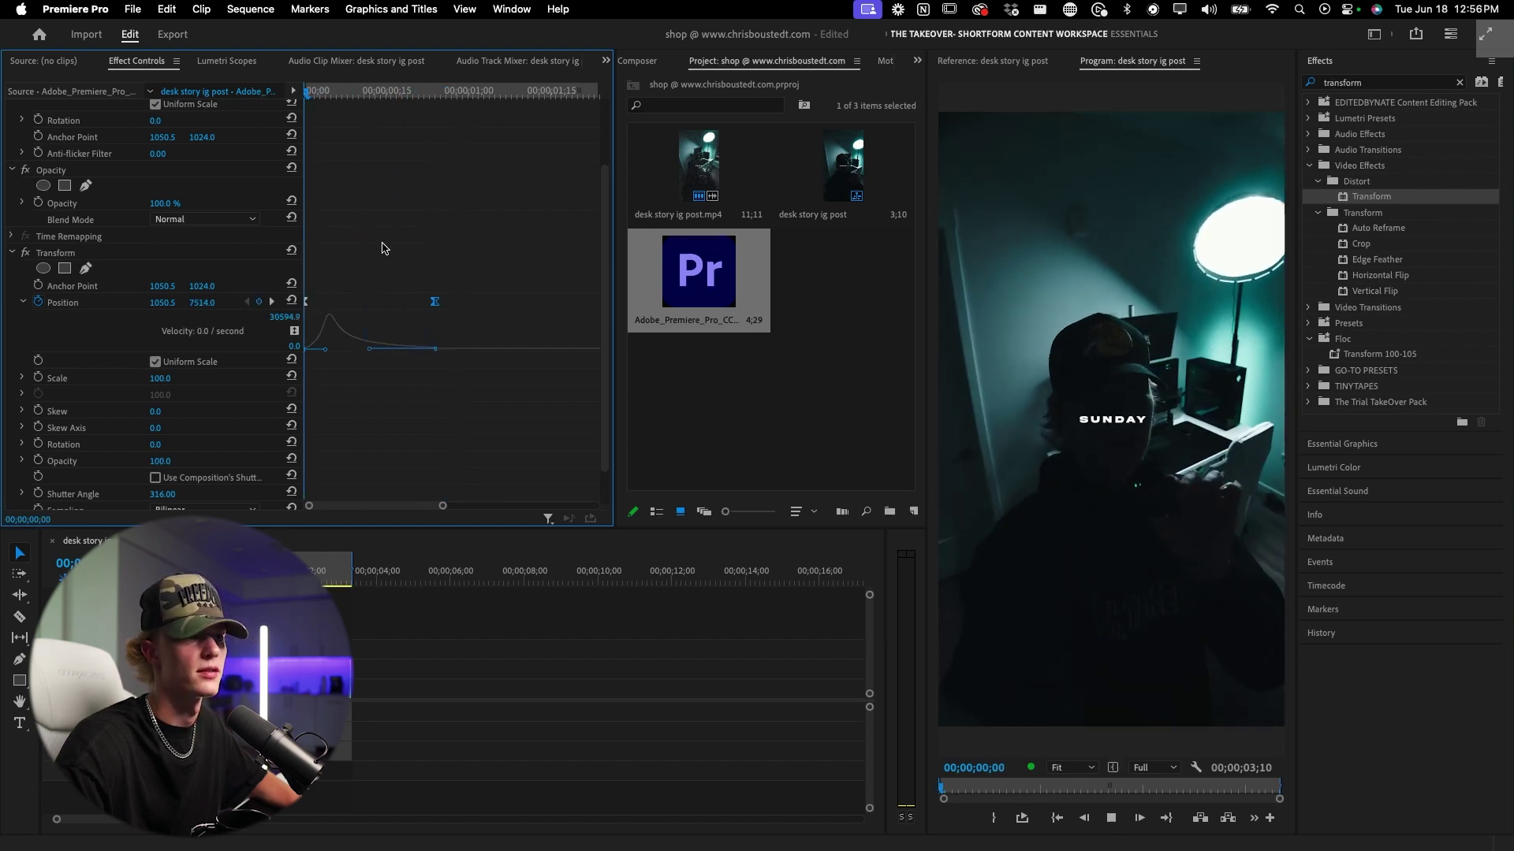
key(space)
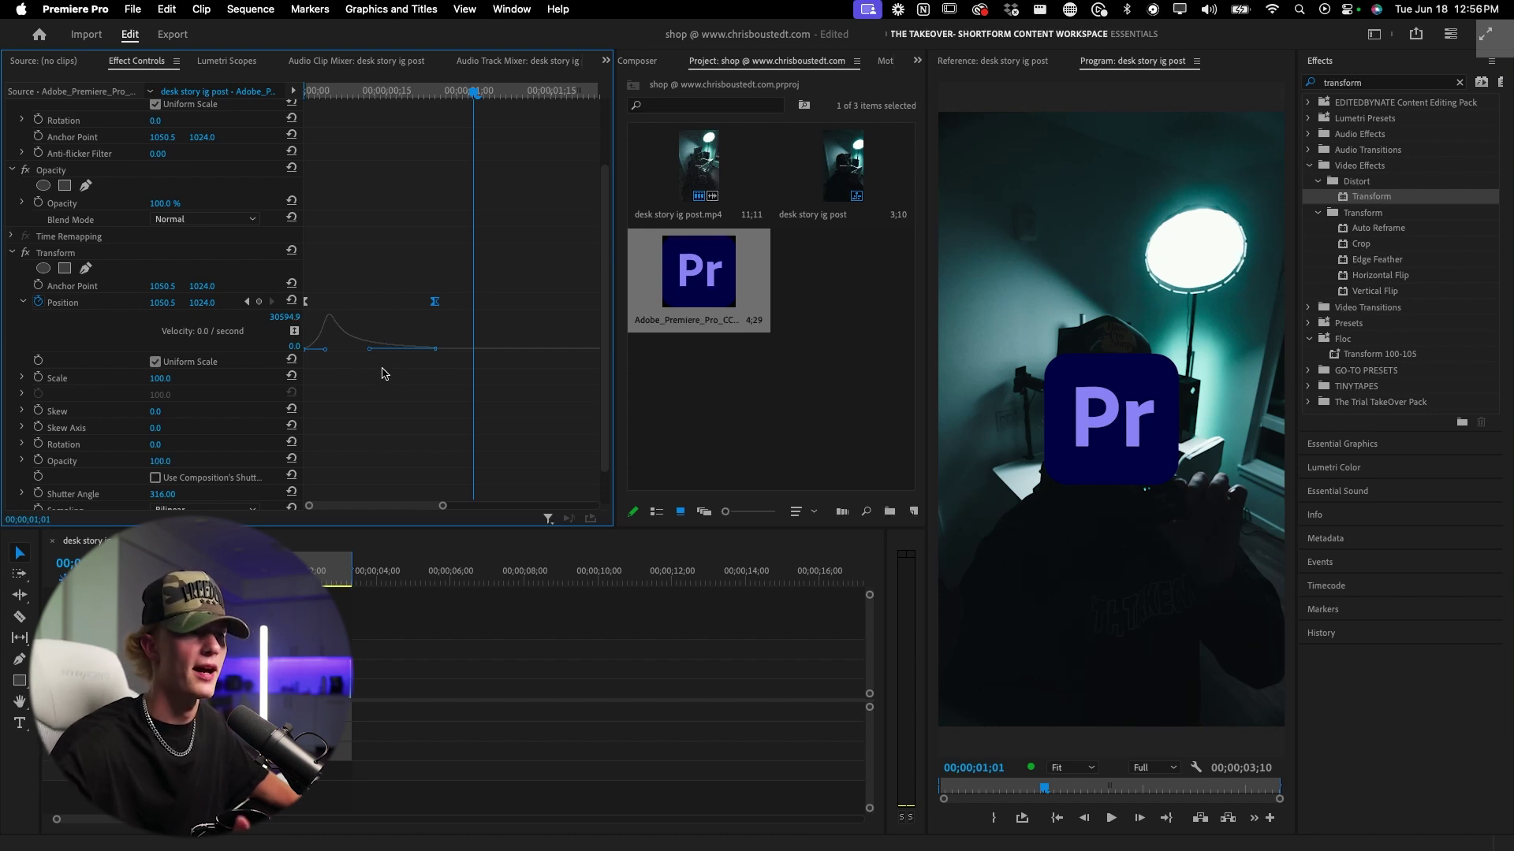
key(space)
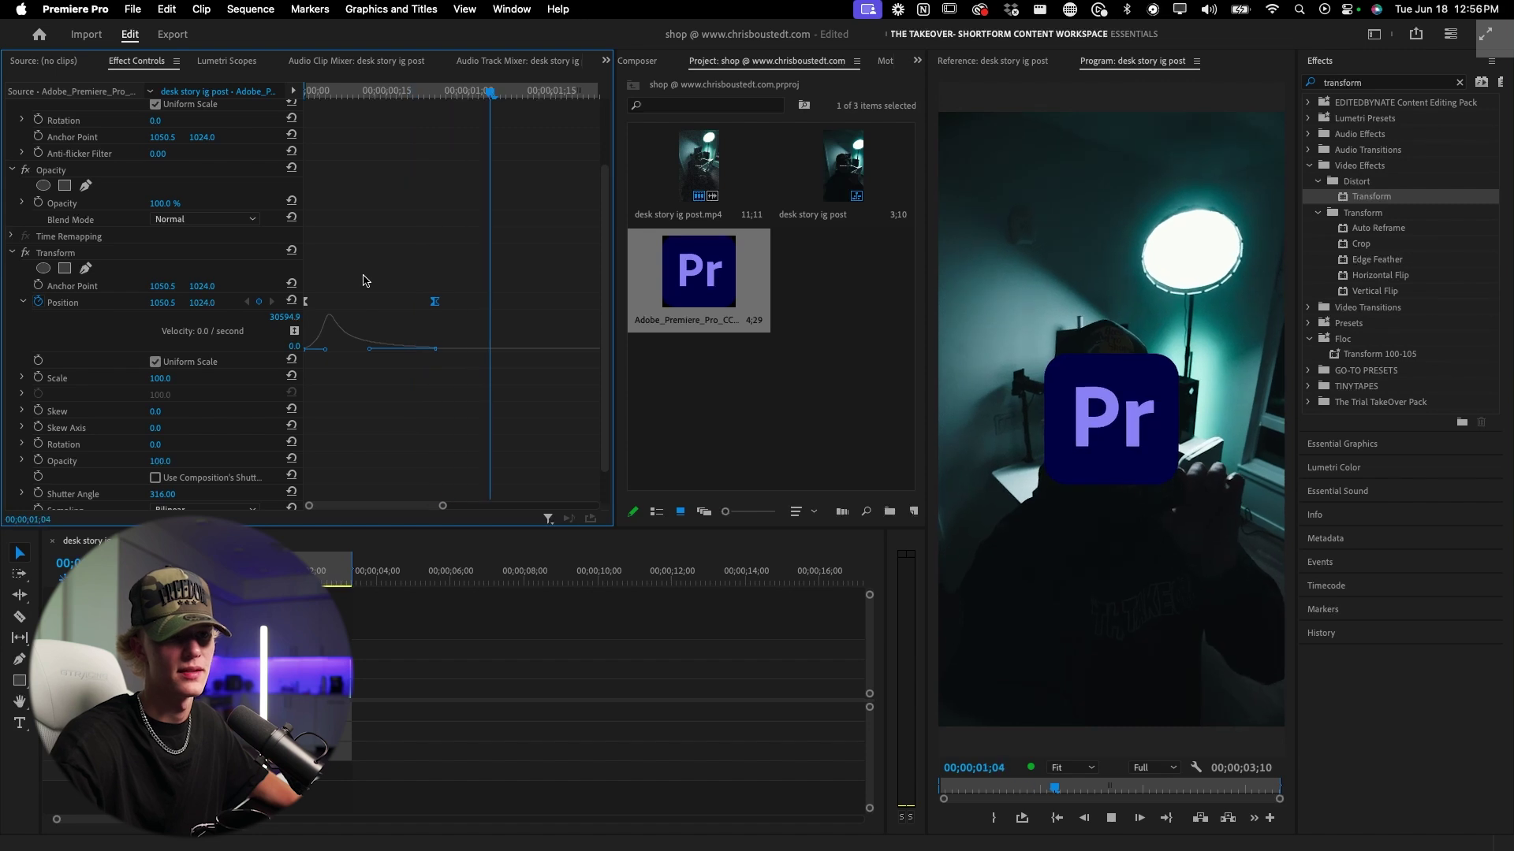
key(space)
key(space)
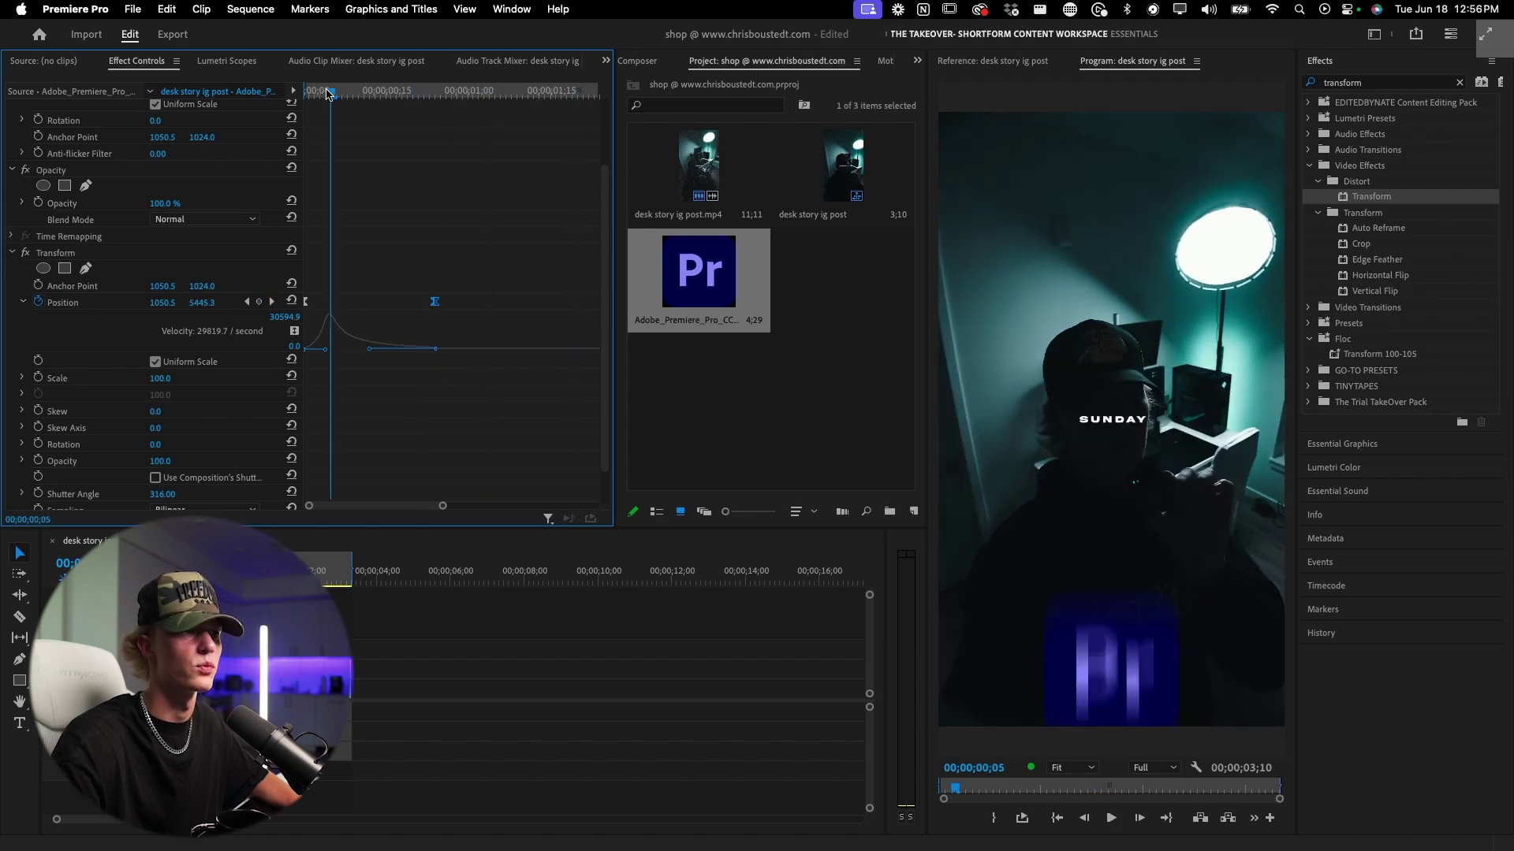
key(space)
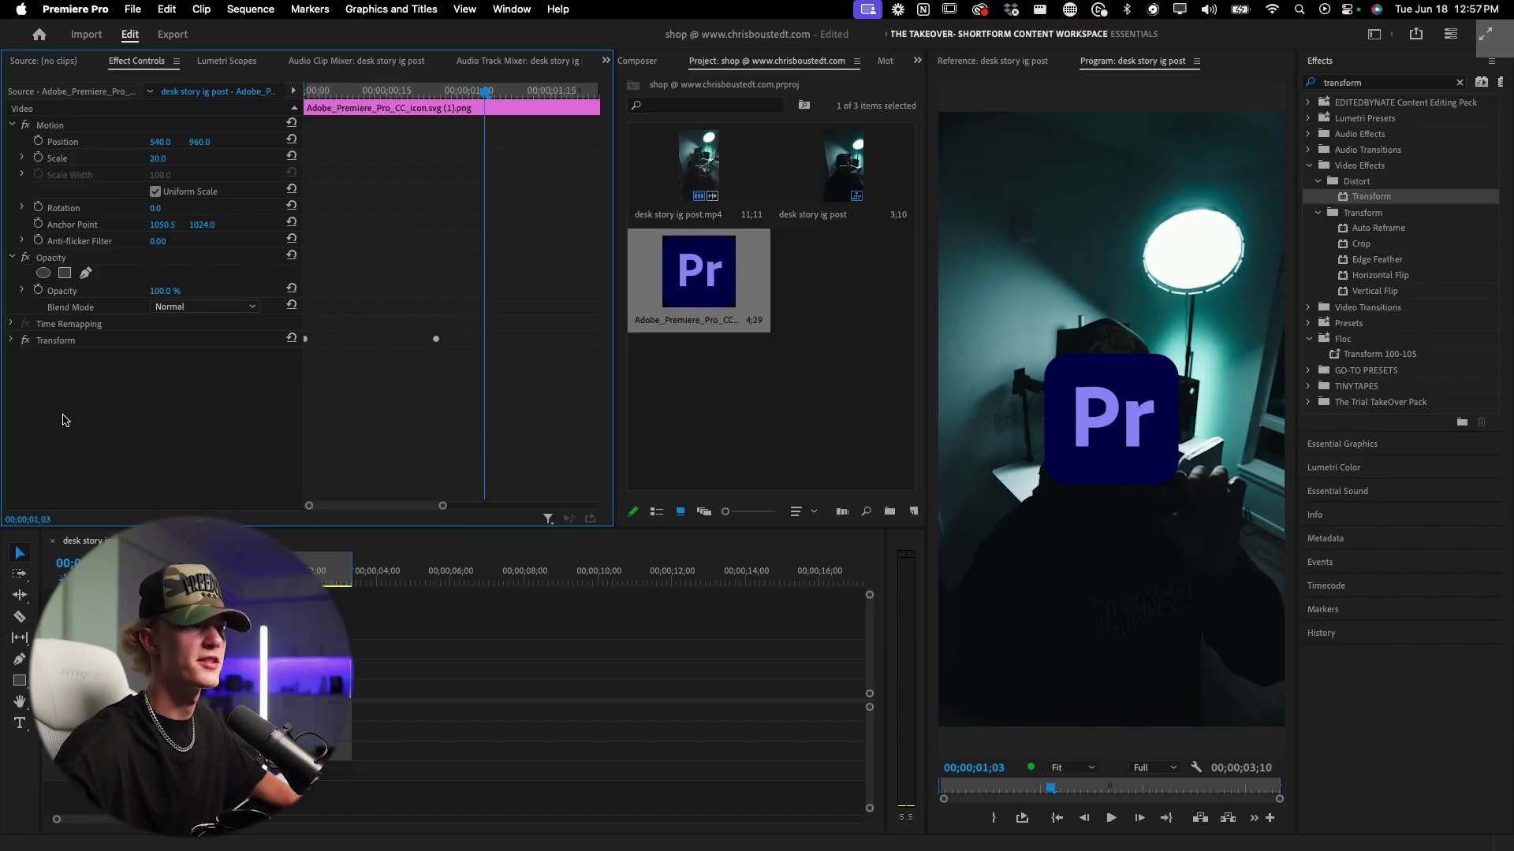
Step: Add a second Transform effect to the icon, keyframing Position at 1050.5, 1024.0 on 00;00;00;24 and 1050.5, 7154.0 on 00;00;01;17
click(1356, 202)
drag(1356, 197, 331, 674)
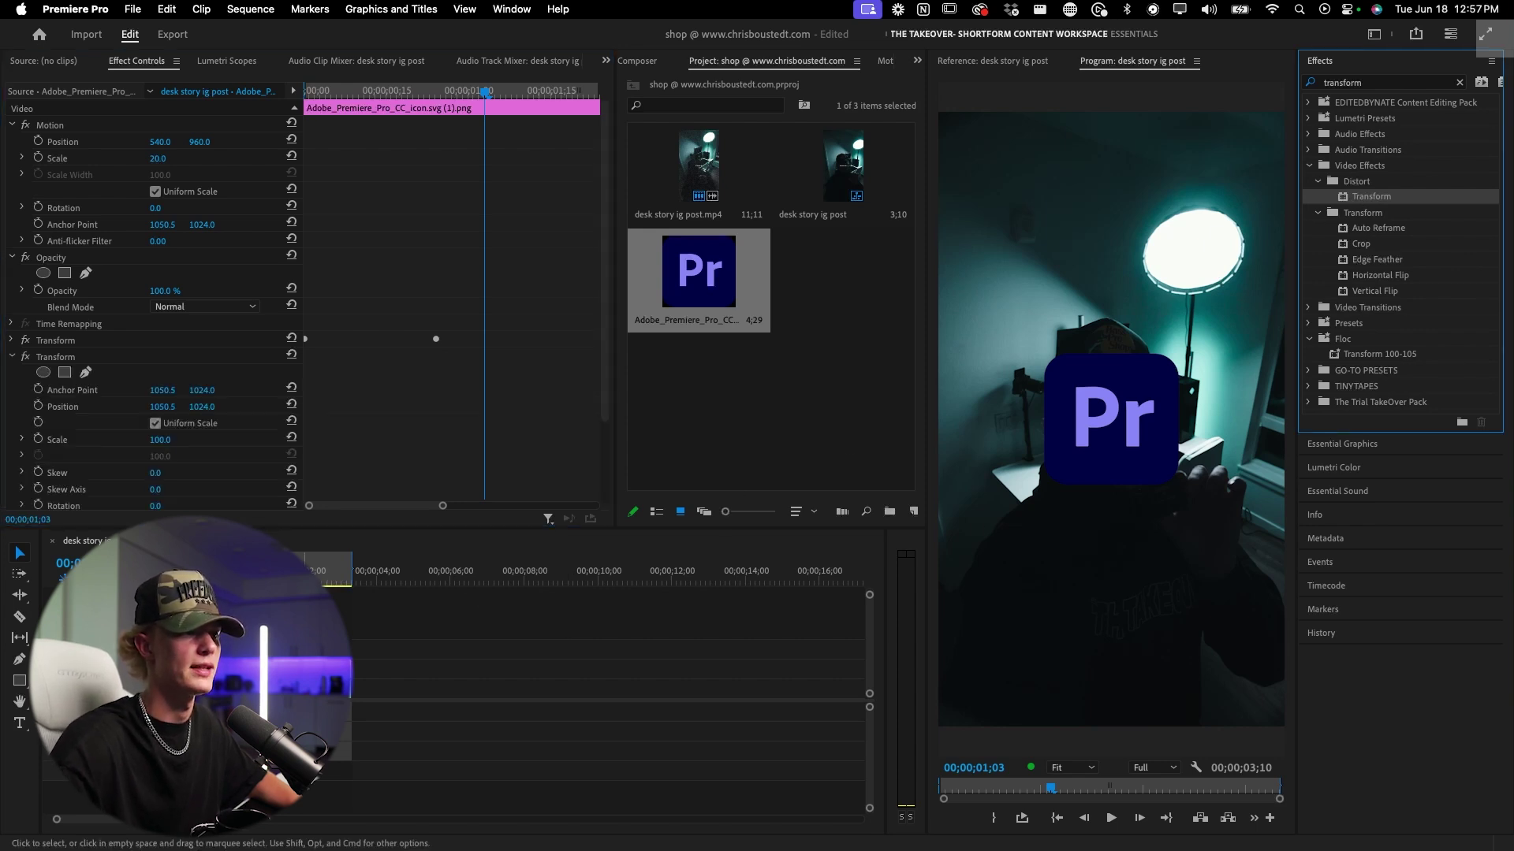
click(39, 407)
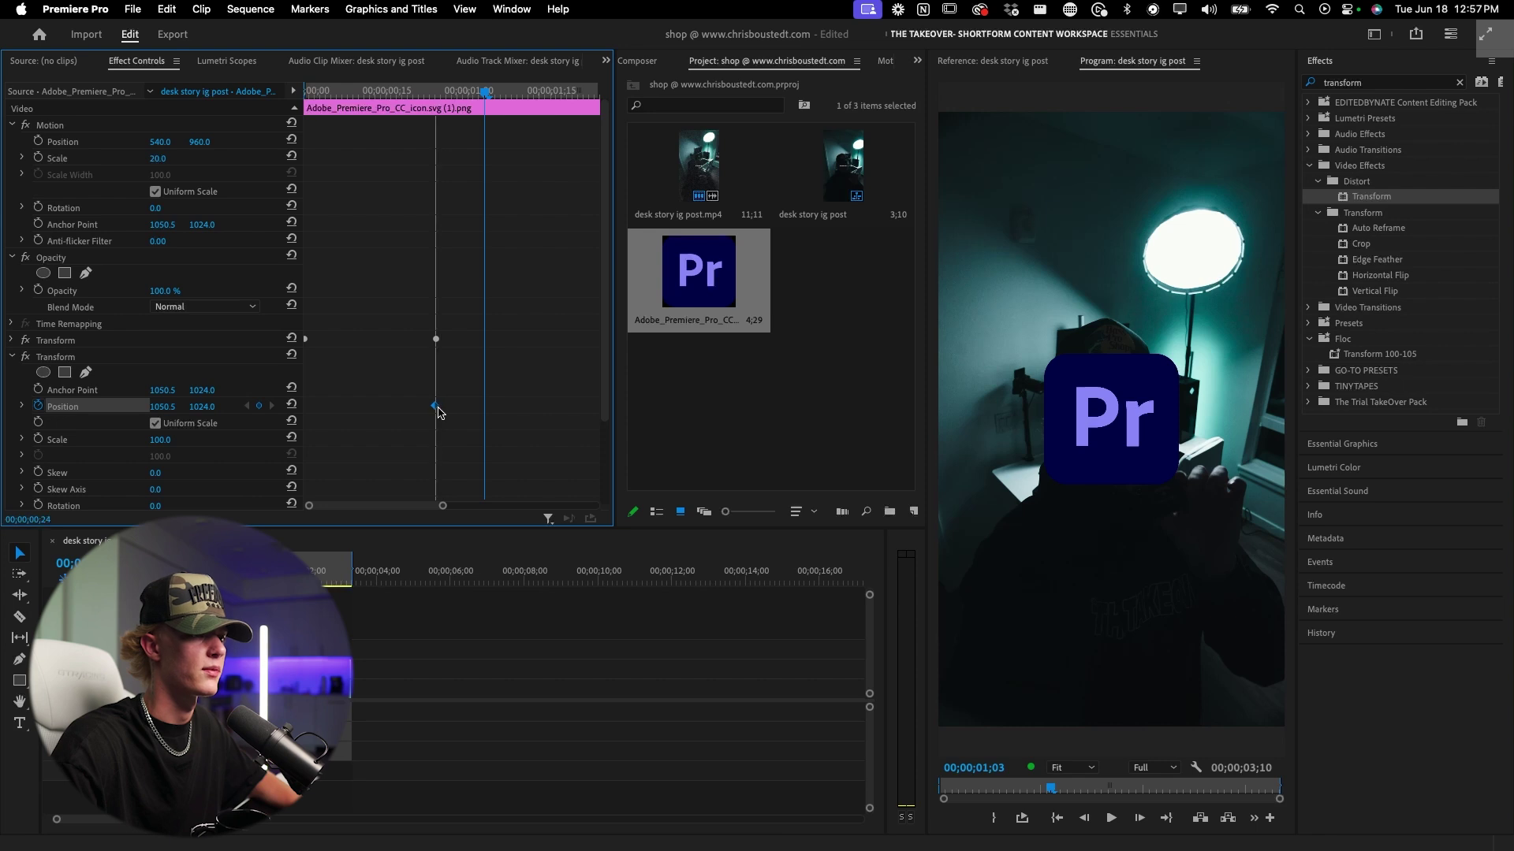
drag(446, 100, 560, 97)
drag(202, 406, 468, 406)
drag(260, 407, 278, 407)
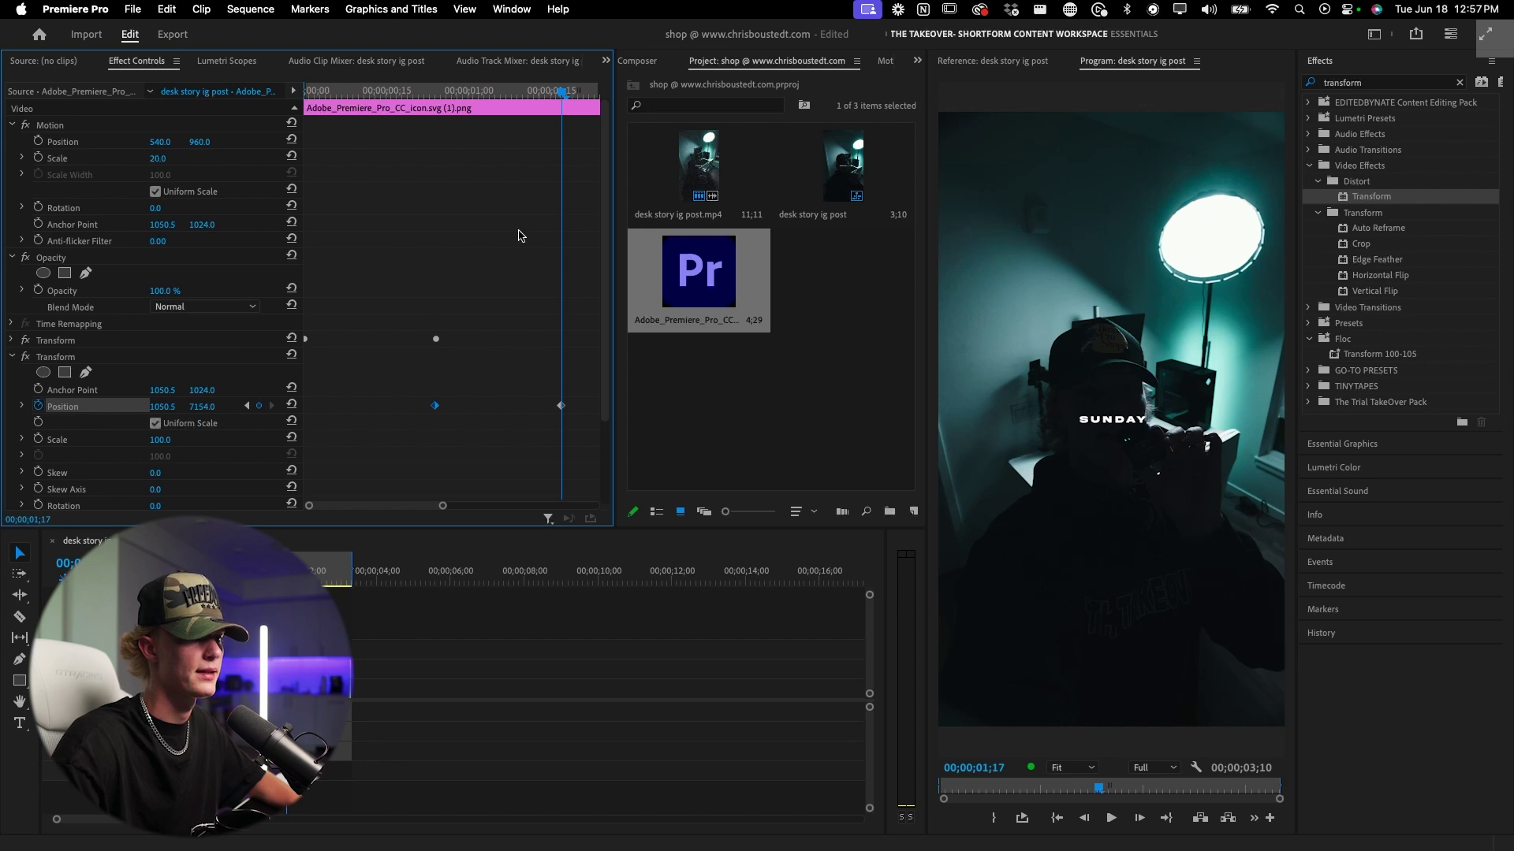
Step: Move the second Transform's position keyframes to about 00;00;01;00 and 00;00;01;19 while playing back the slide-out
drag(431, 95, 402, 109)
key(space)
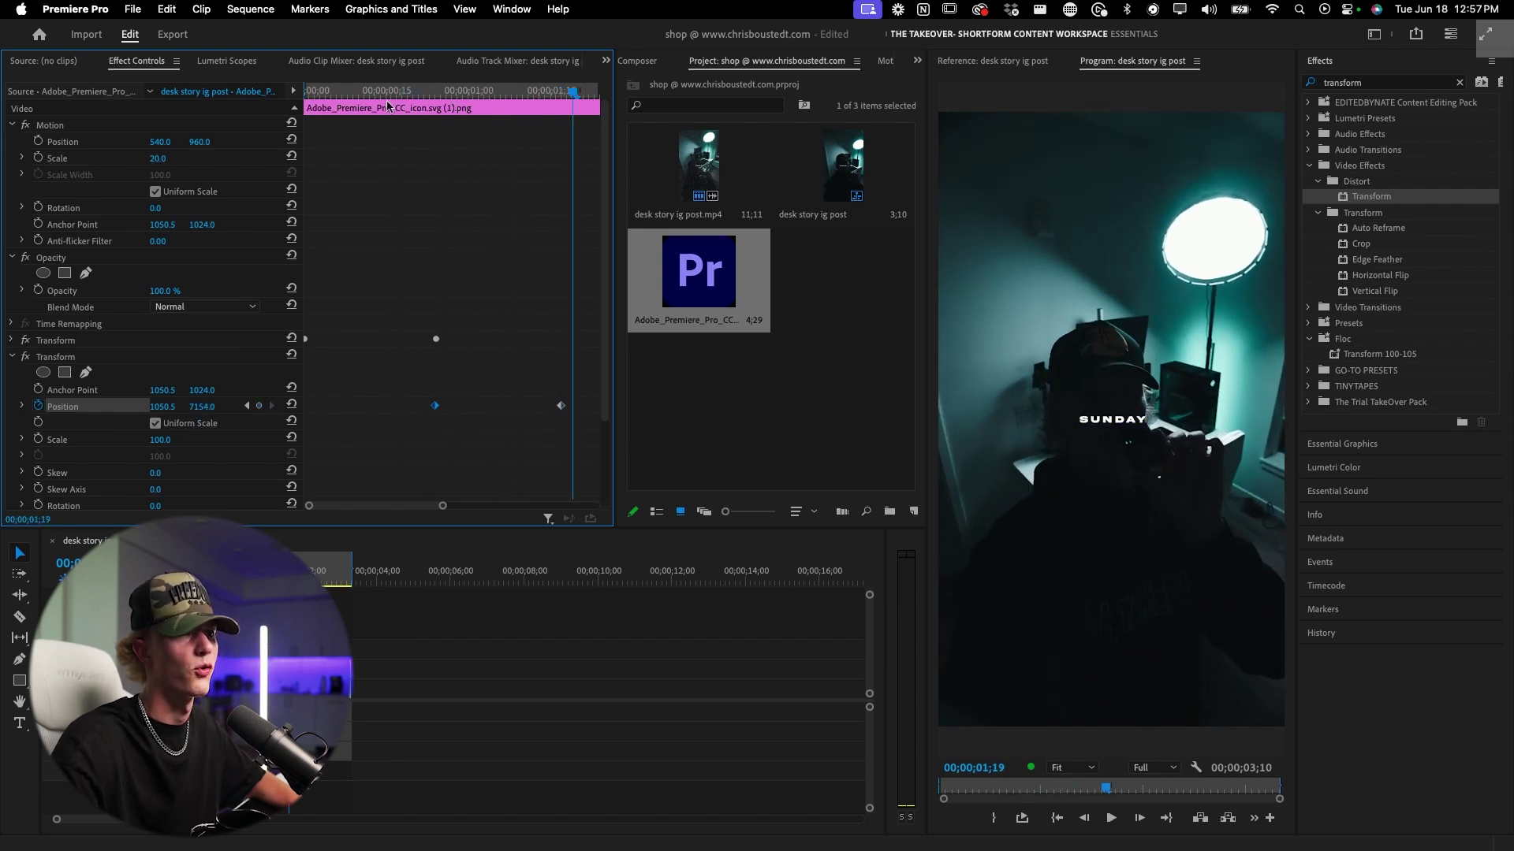
key(space)
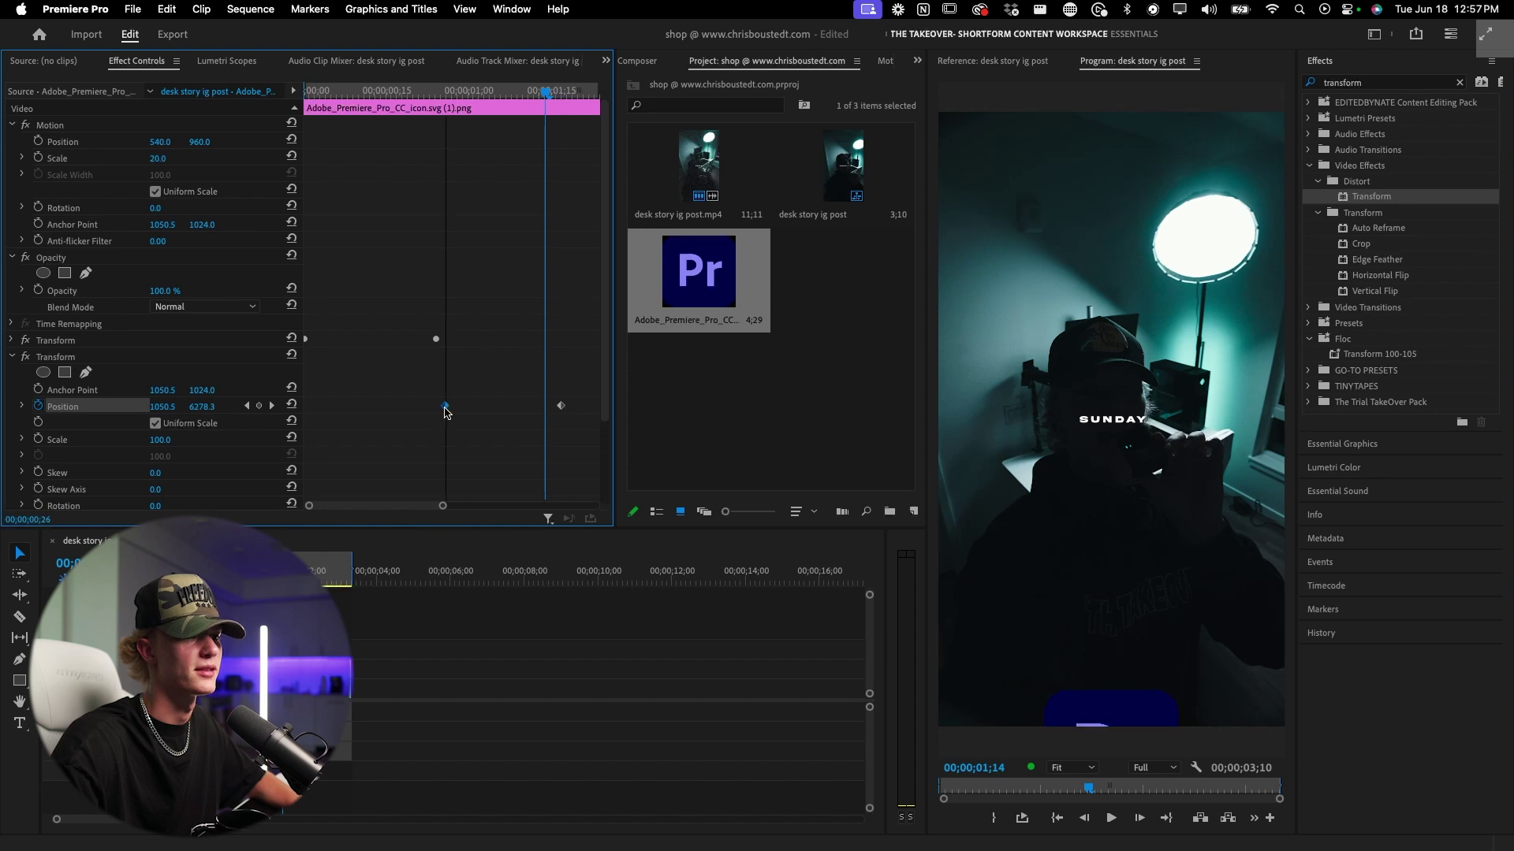
click(391, 93)
key(space)
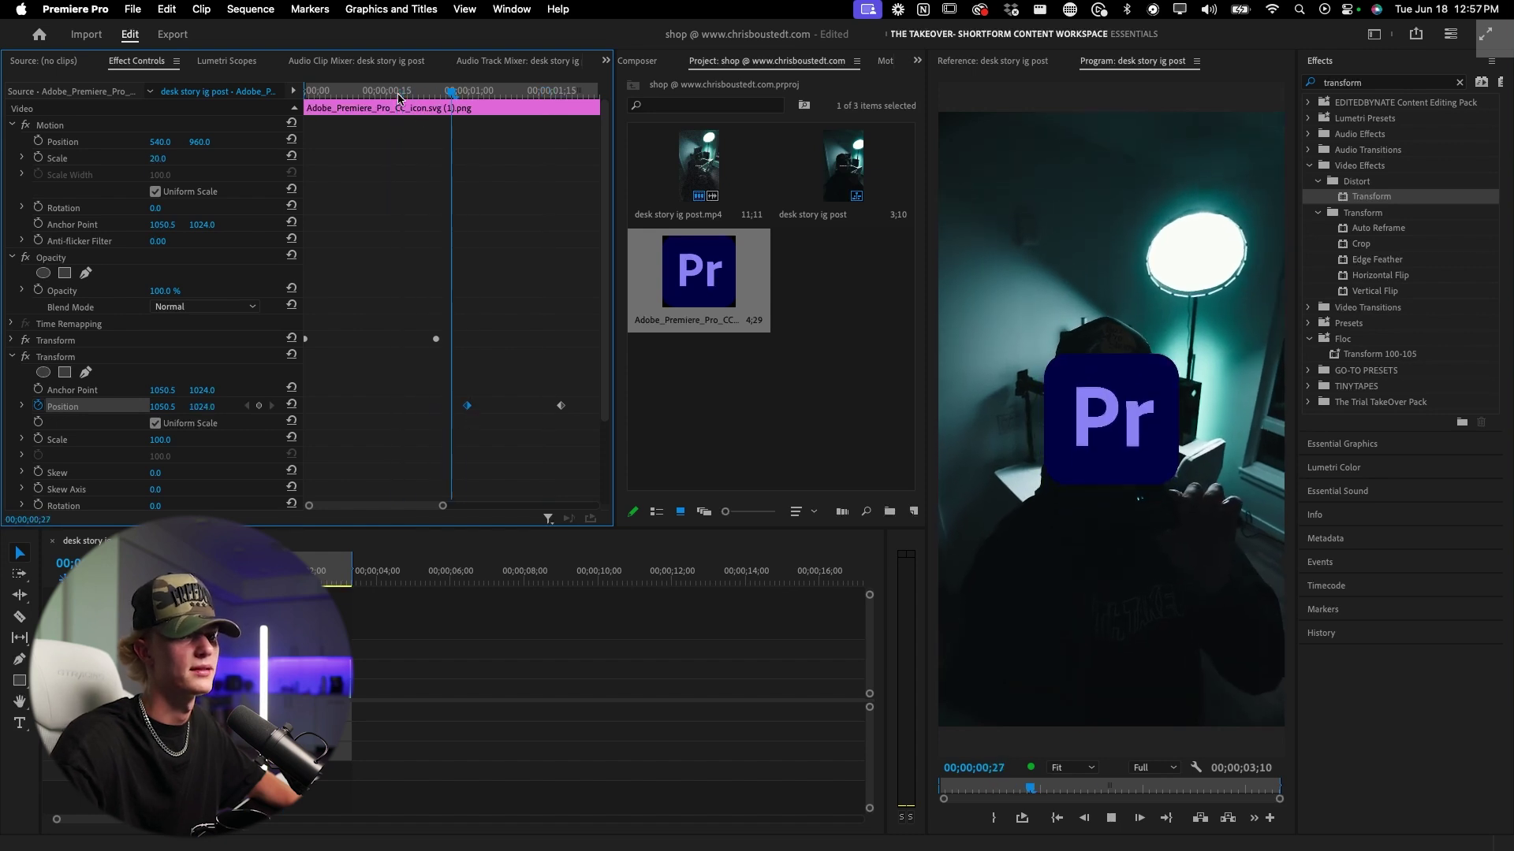
key(space)
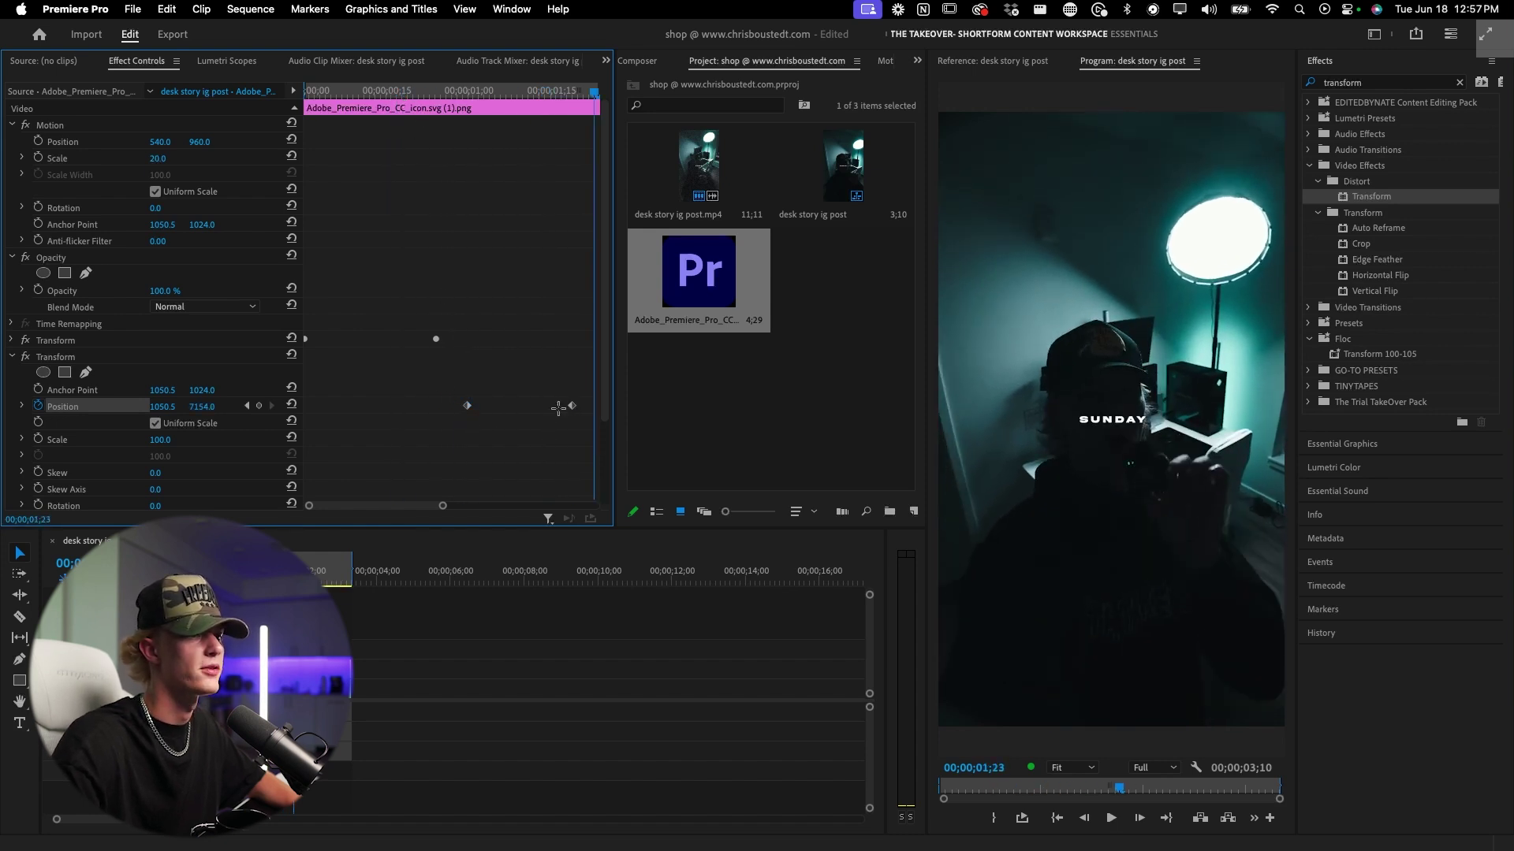
Step: Set both slide-out keyframes' temporal interpolation to Bezier, show the position velocity graph, and play back the exit
right_click(572, 408)
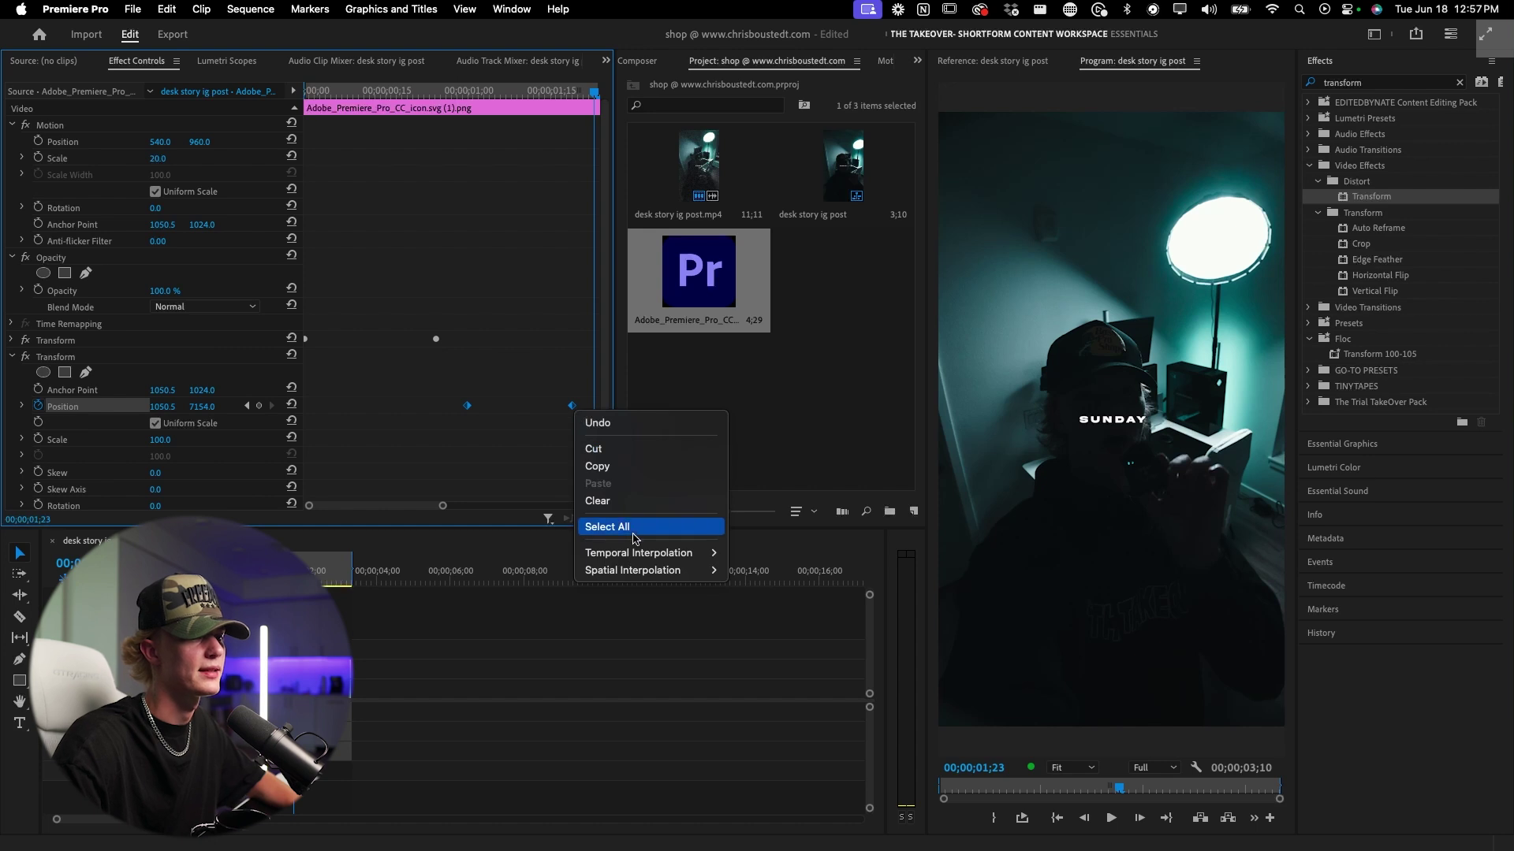
mouse_move(657, 555)
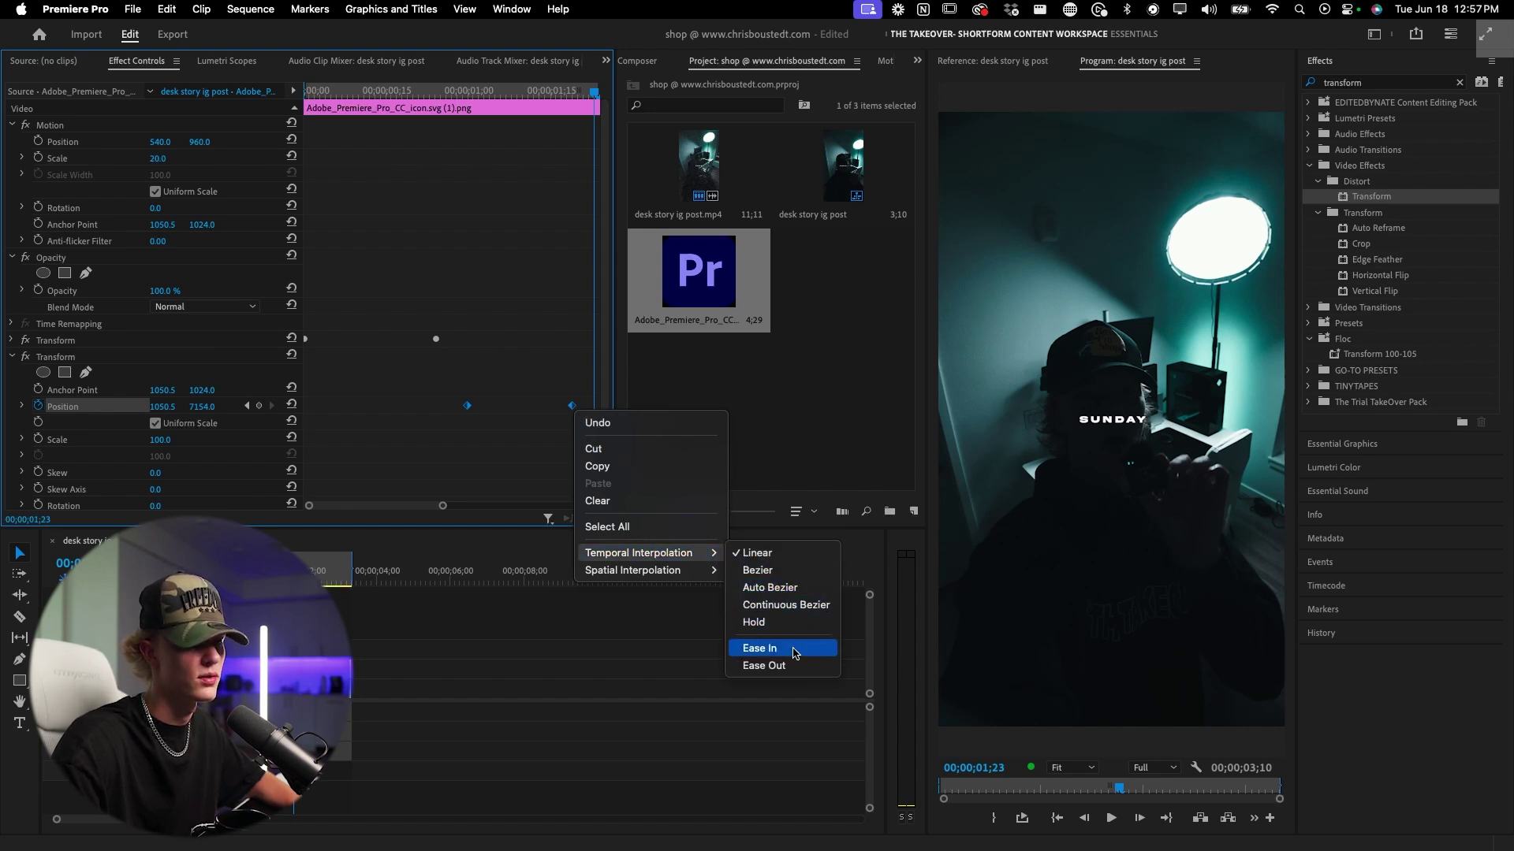
click(761, 570)
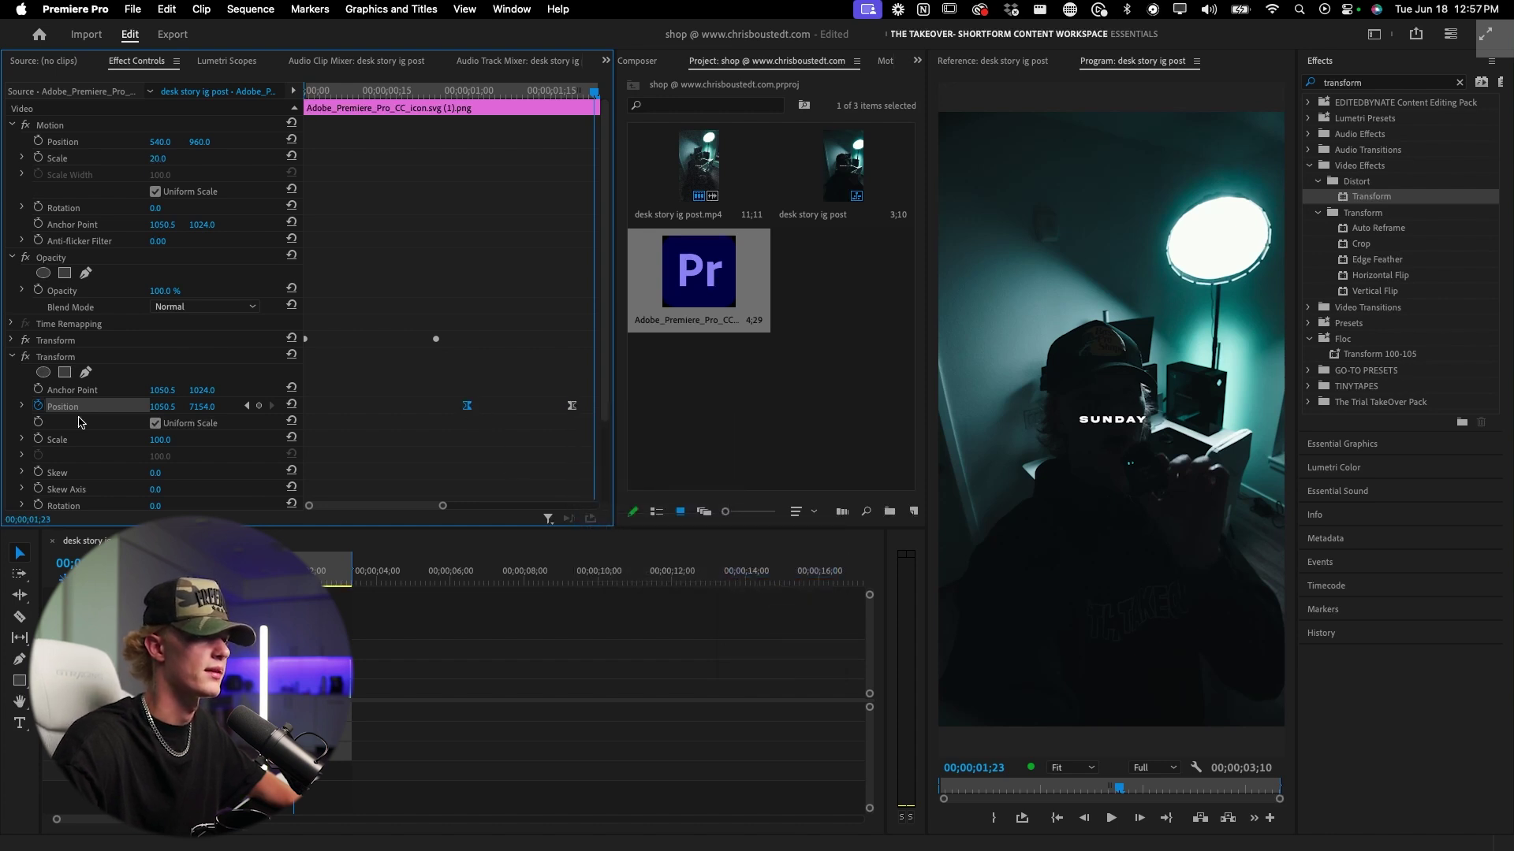
click(22, 406)
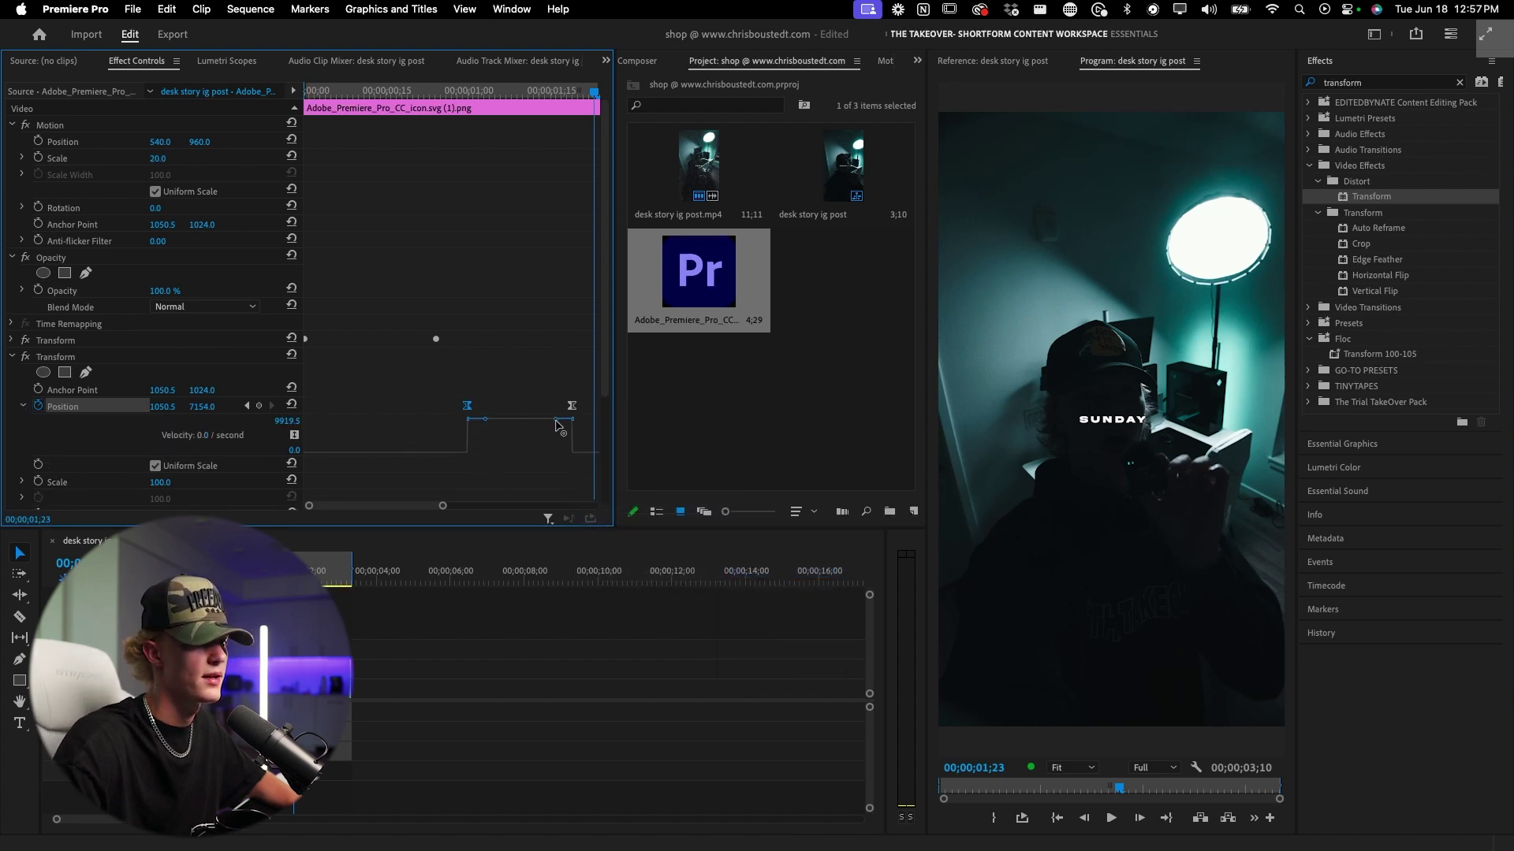
click(403, 90)
key(space)
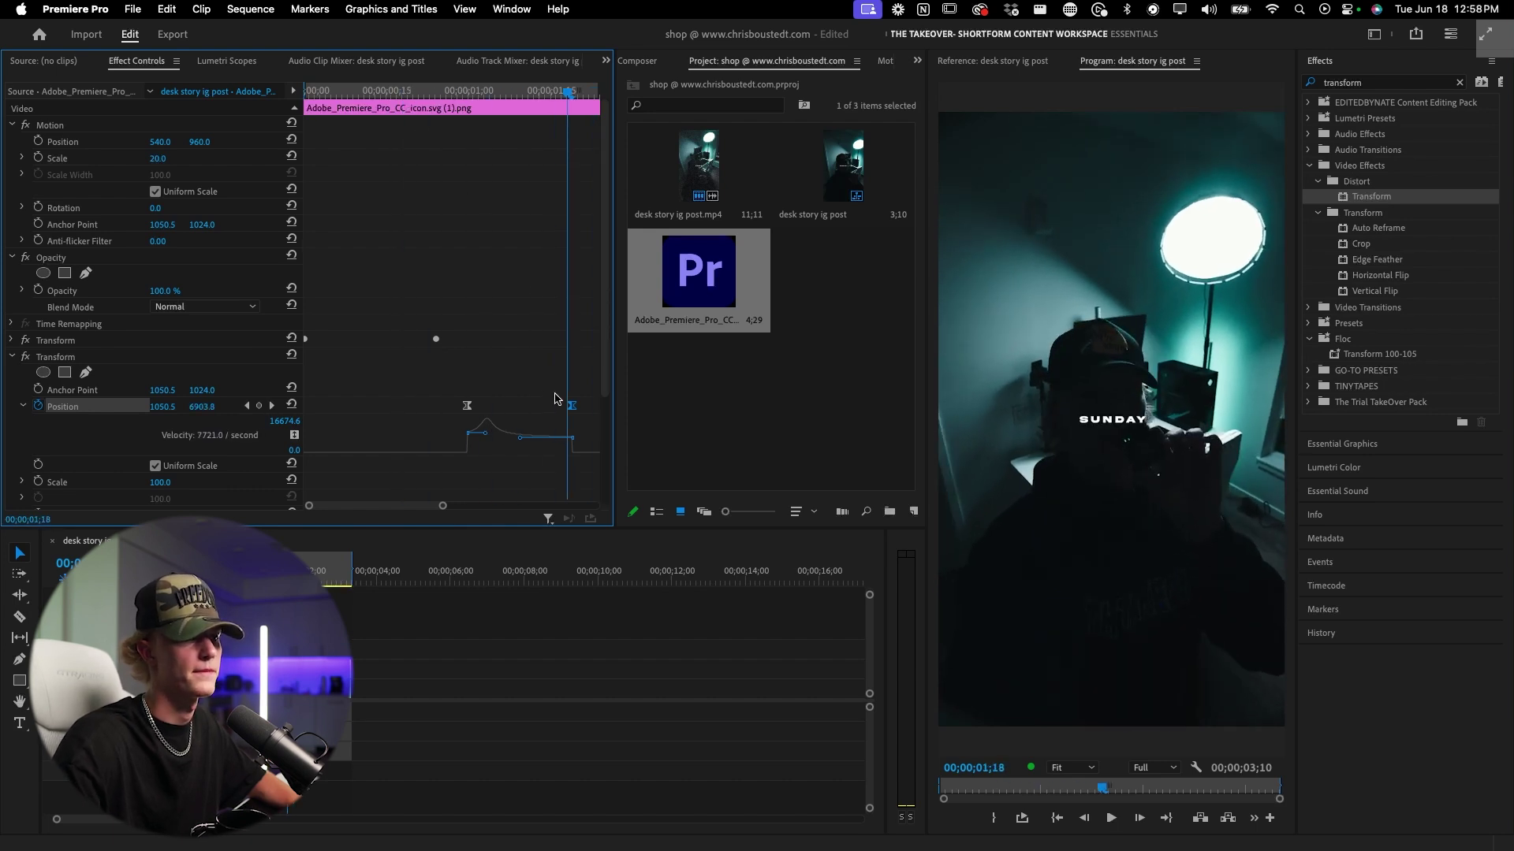
Step: Turn off Use Composition's Shutter Angle on the second Transform, set its shutter angle to 328, and preview the slide-out
scroll(396, 413, down, 5)
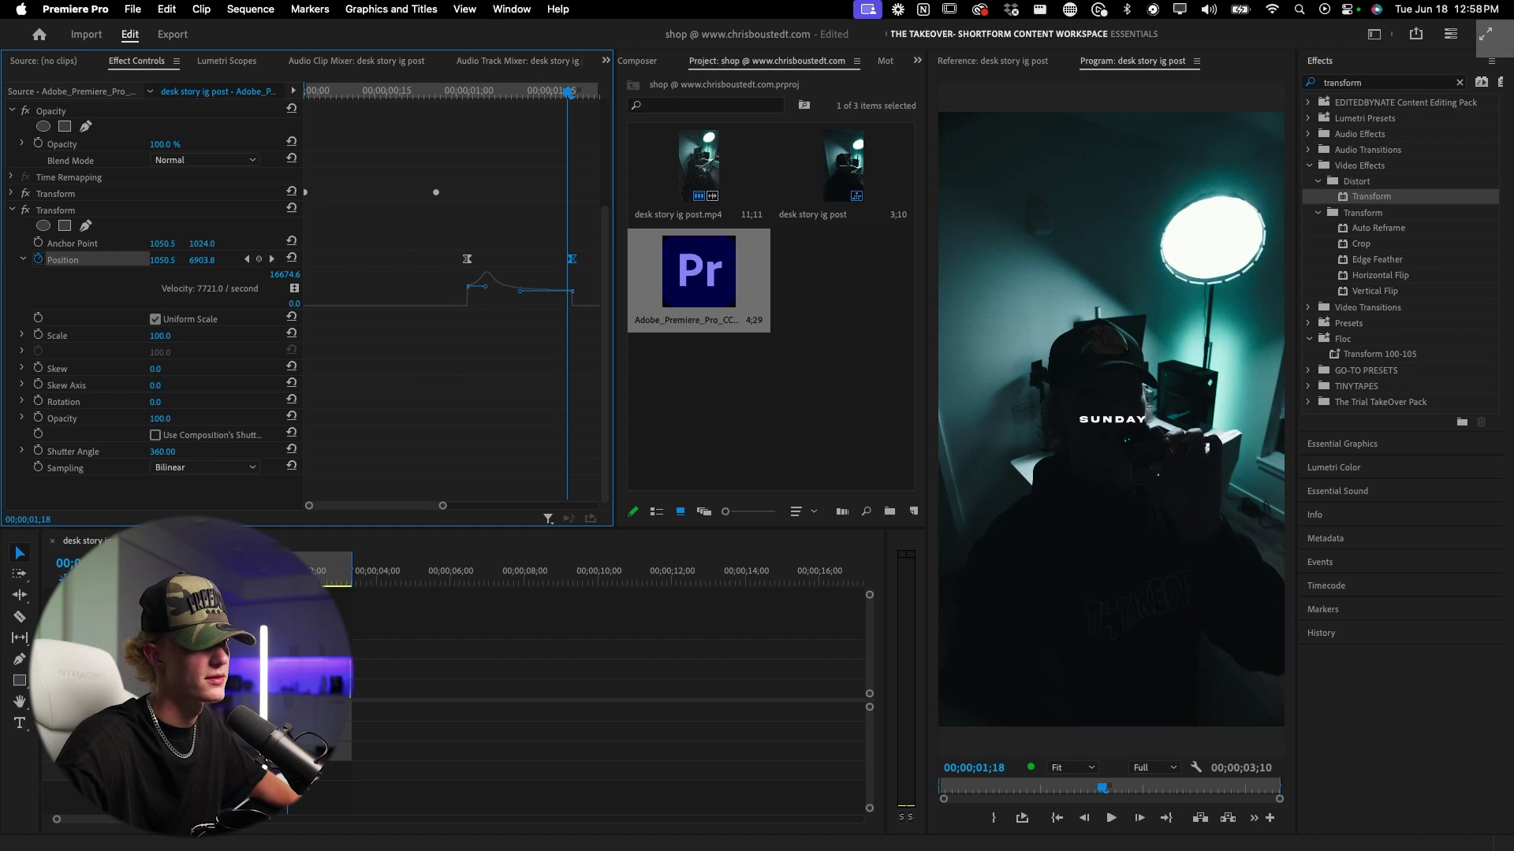
key(shift+Left)
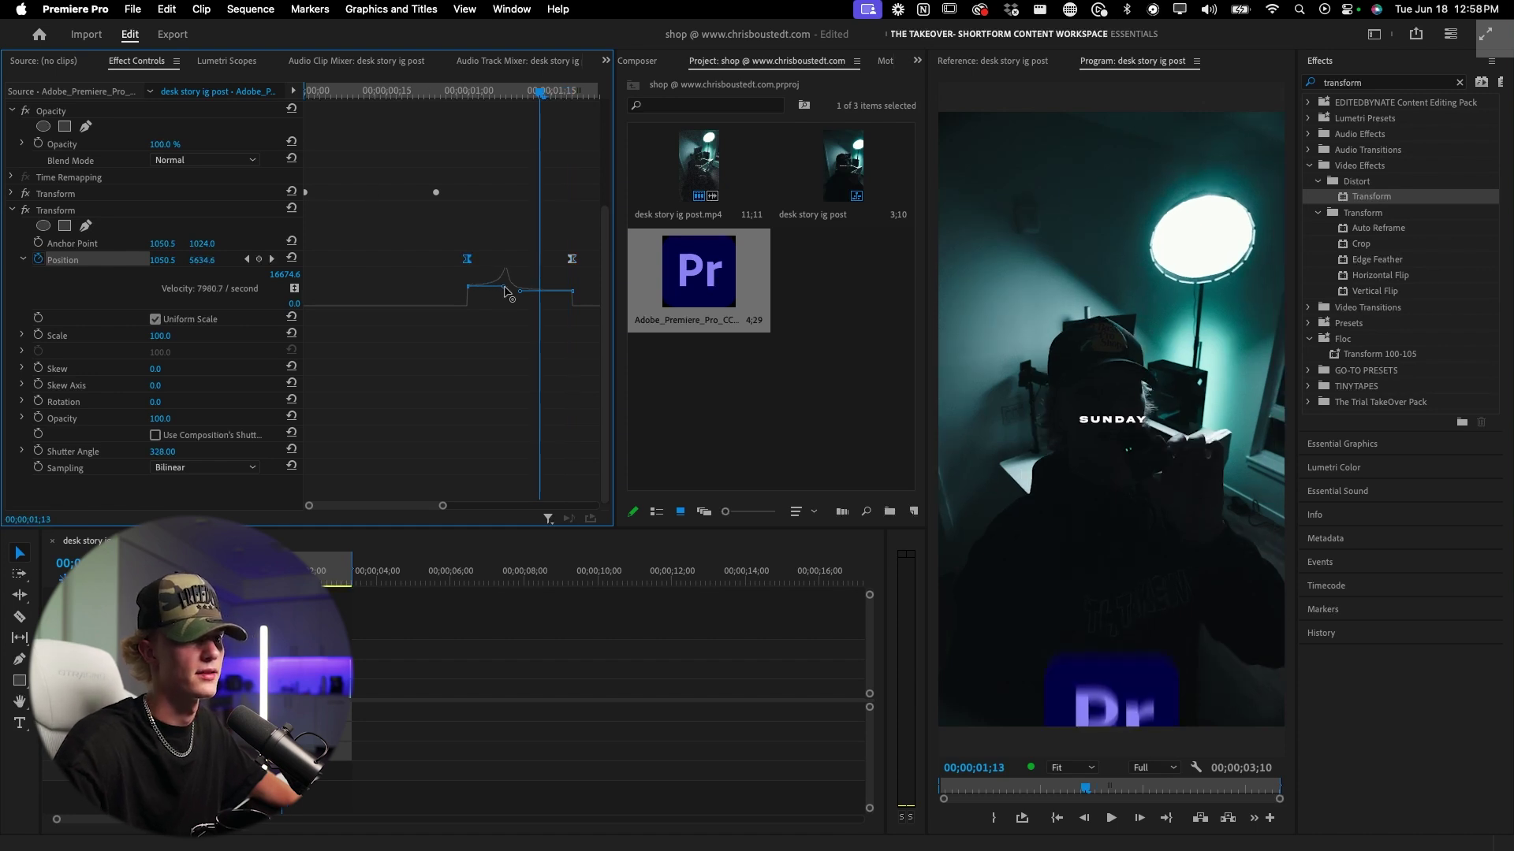
key(space)
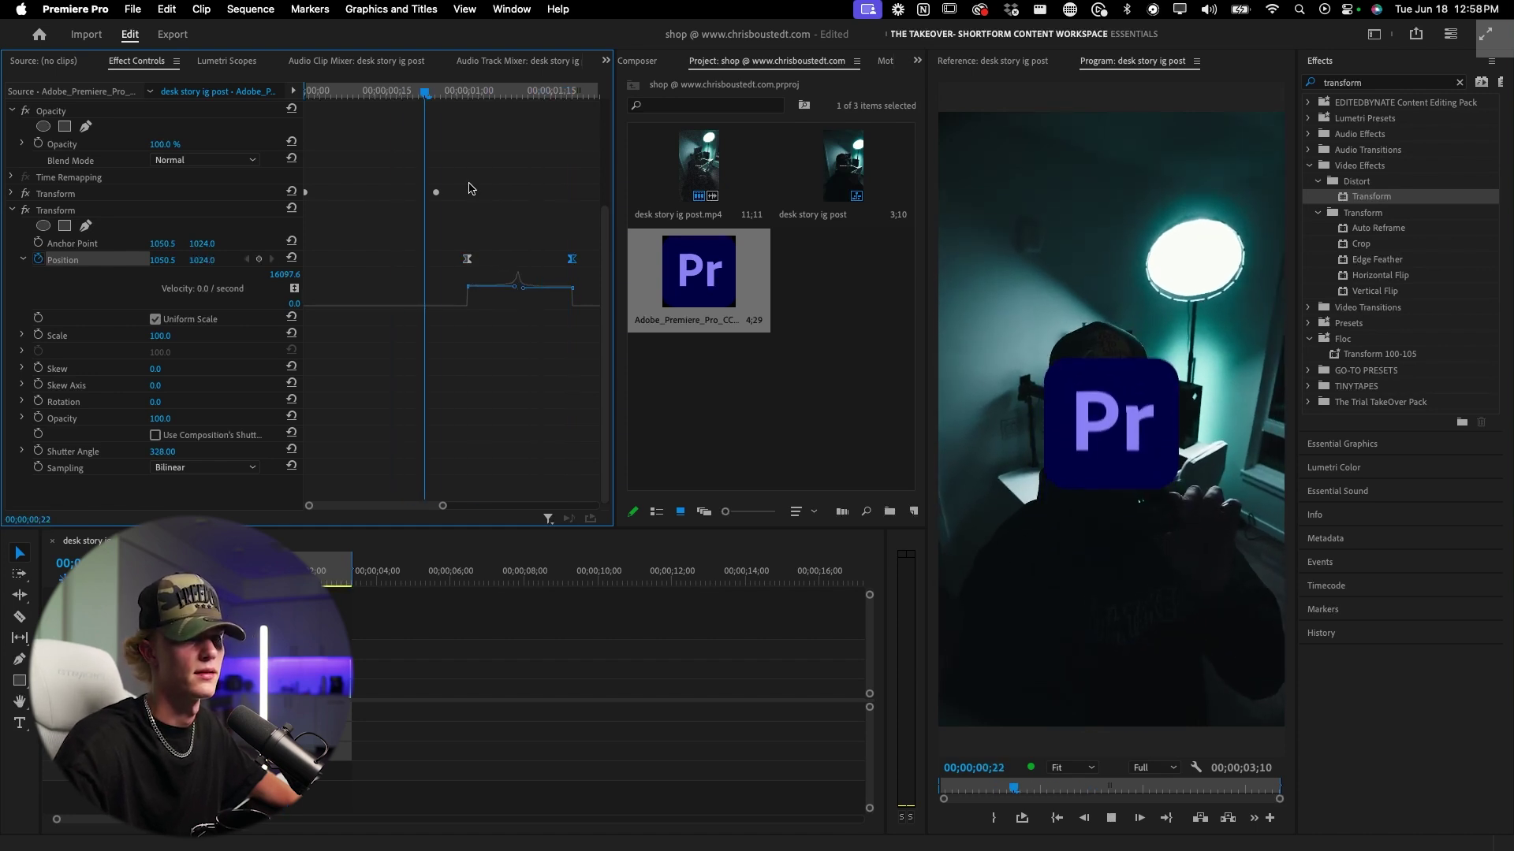
key(space)
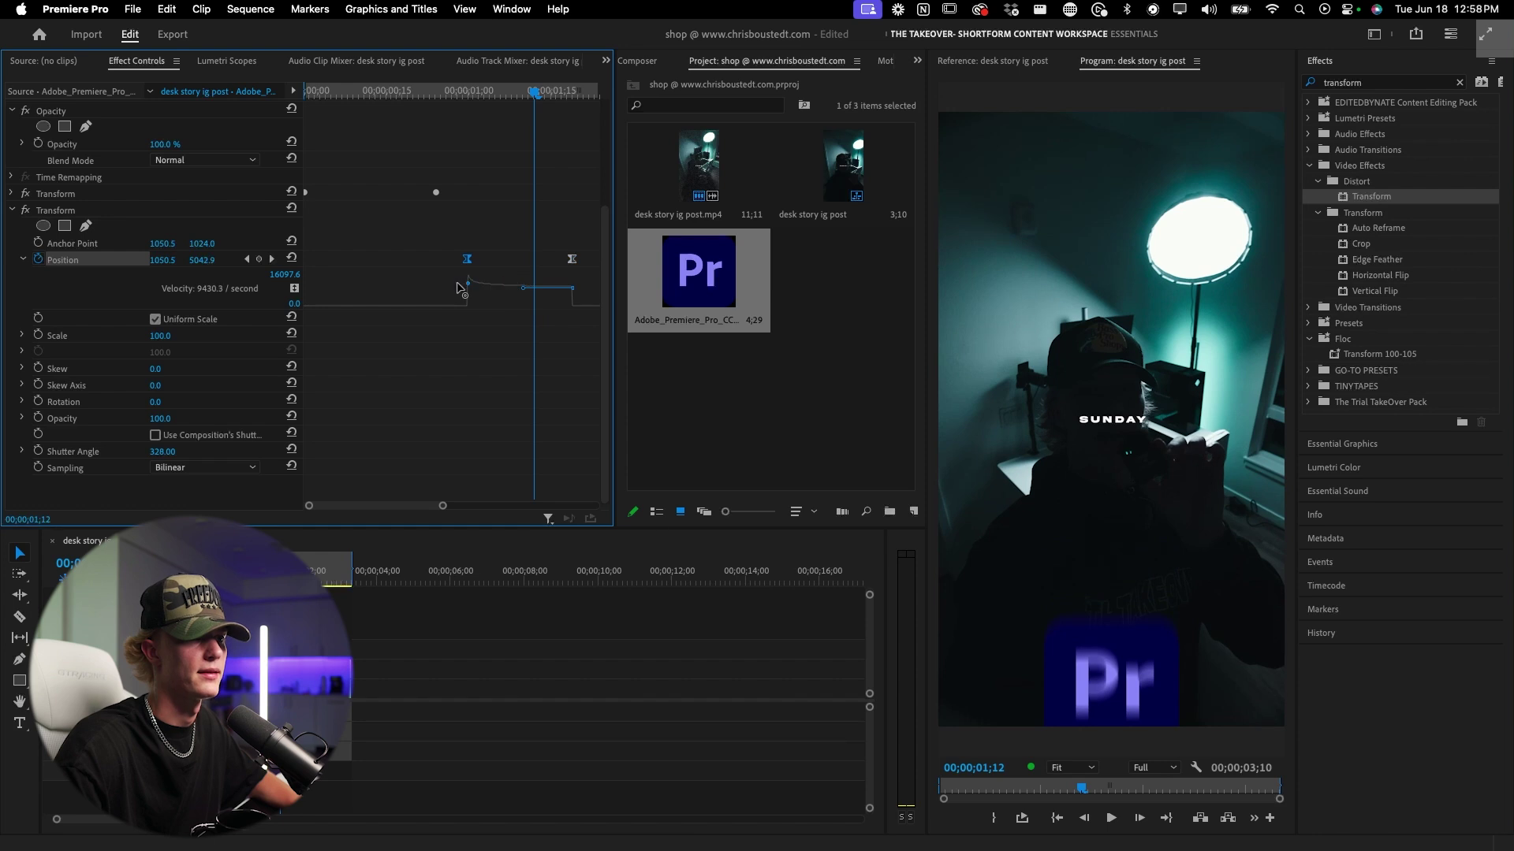
Step: Try shortening the first slide-out keyframe's handle so velocity spikes at the start, and play back the exit
drag(516, 296, 480, 298)
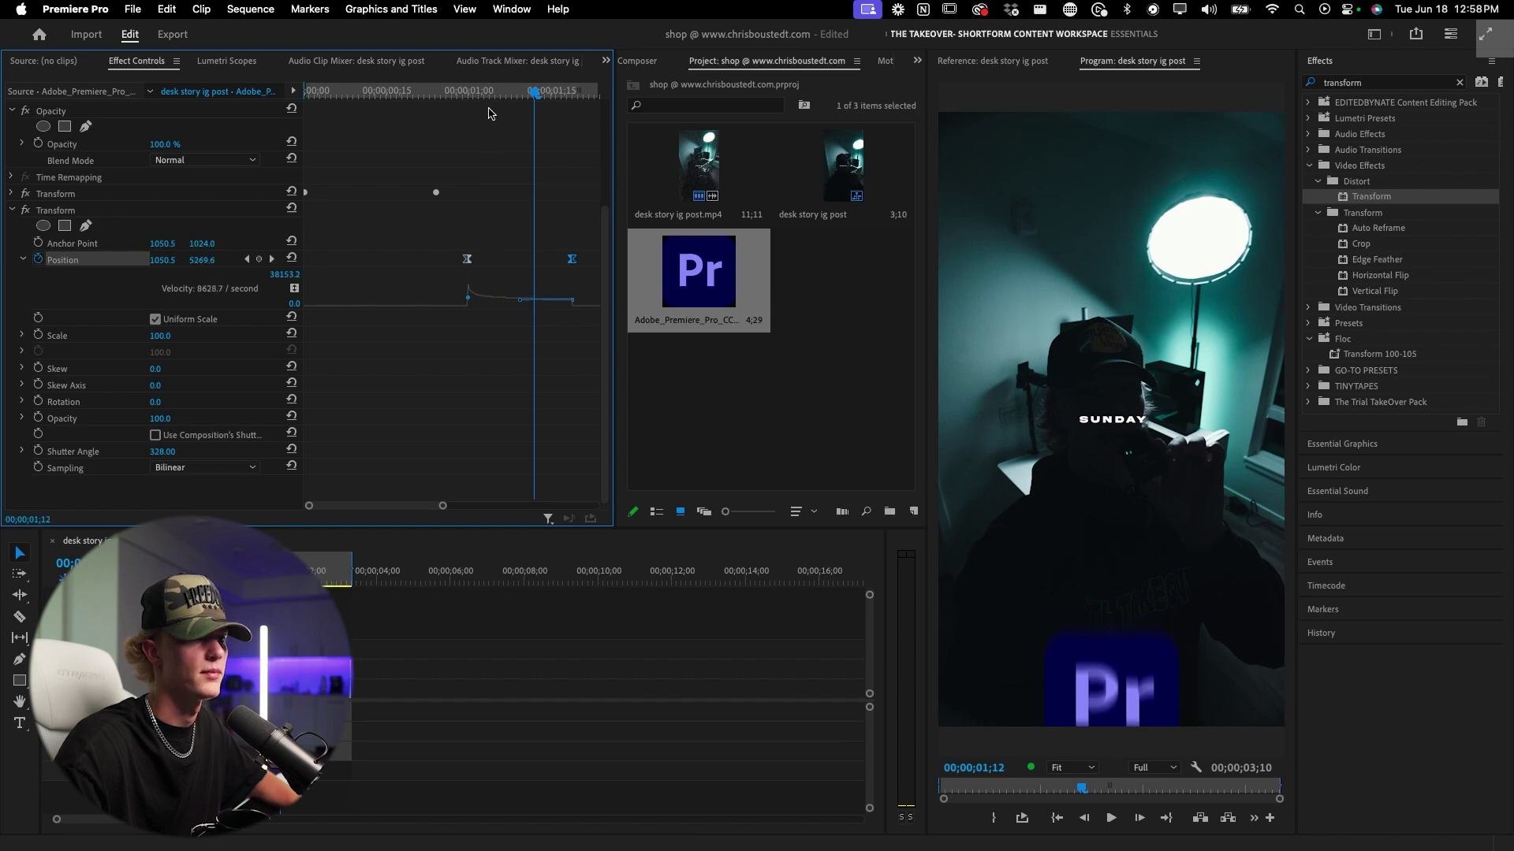
drag(487, 92, 419, 92)
key(space)
key(space)
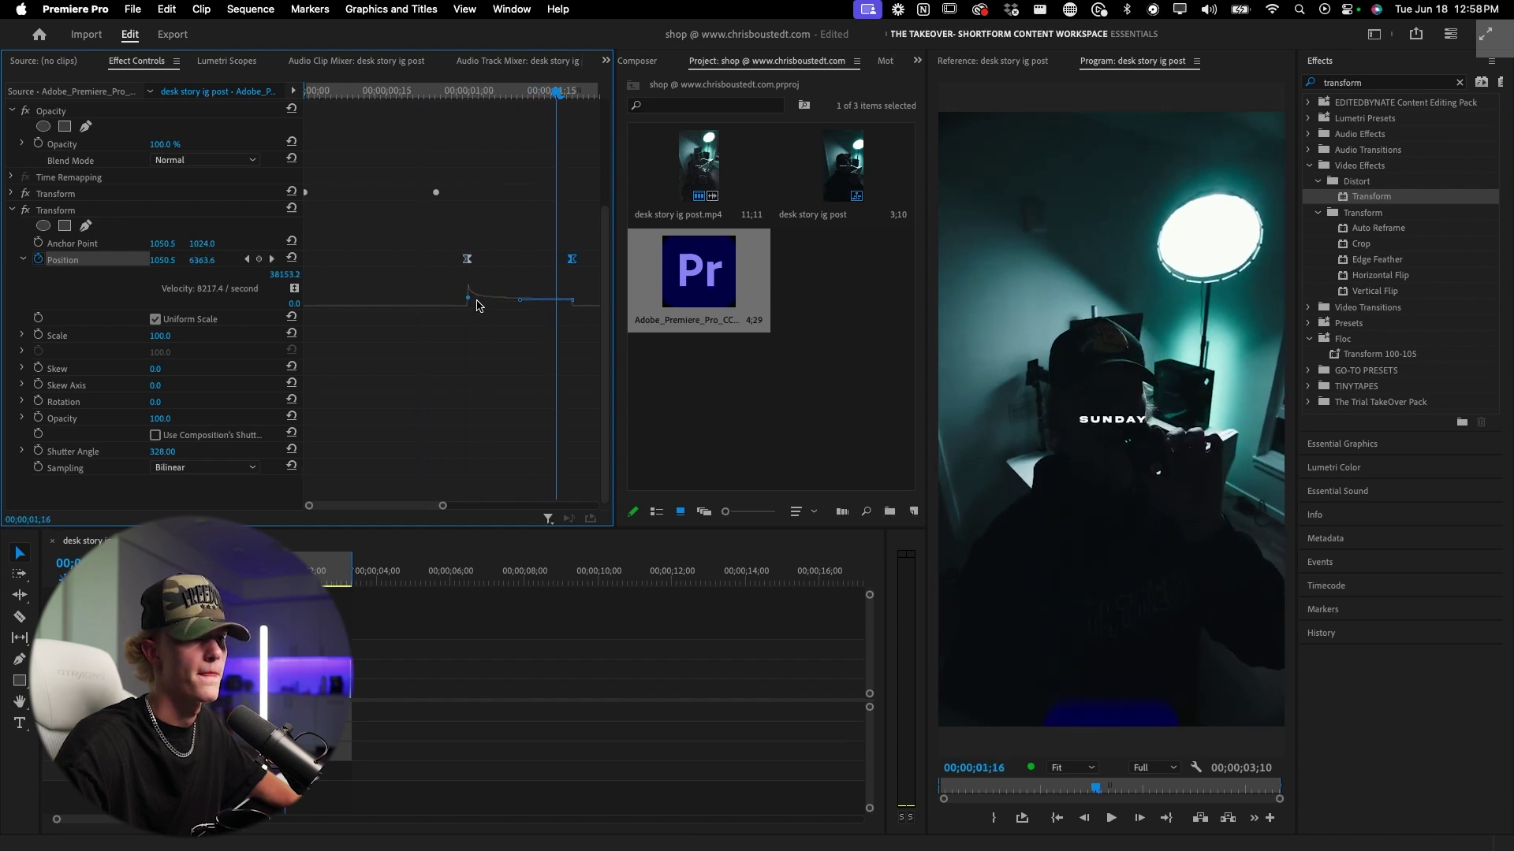
key(space)
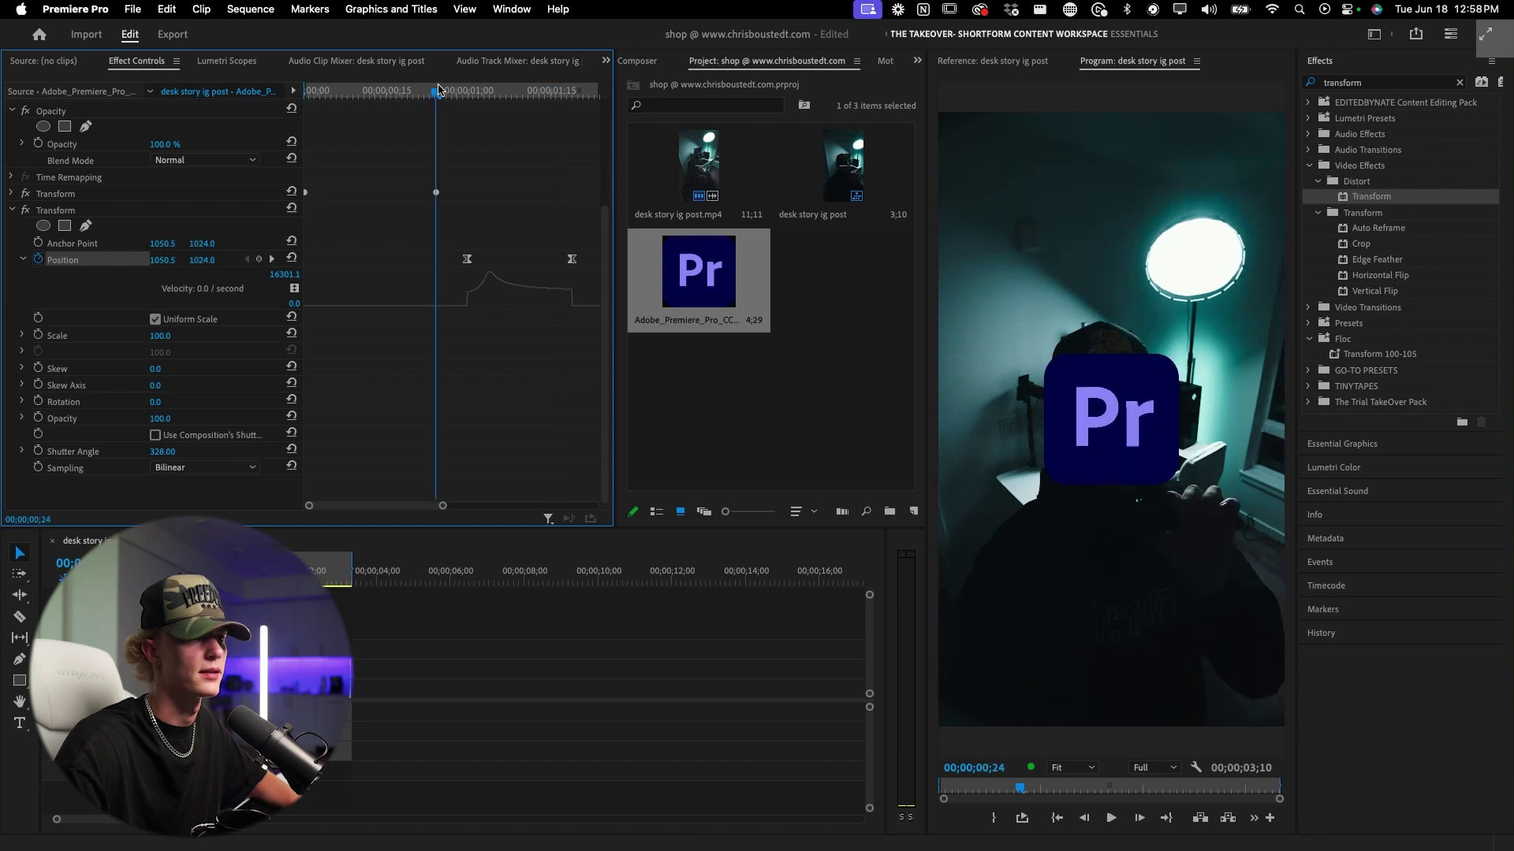
key(space)
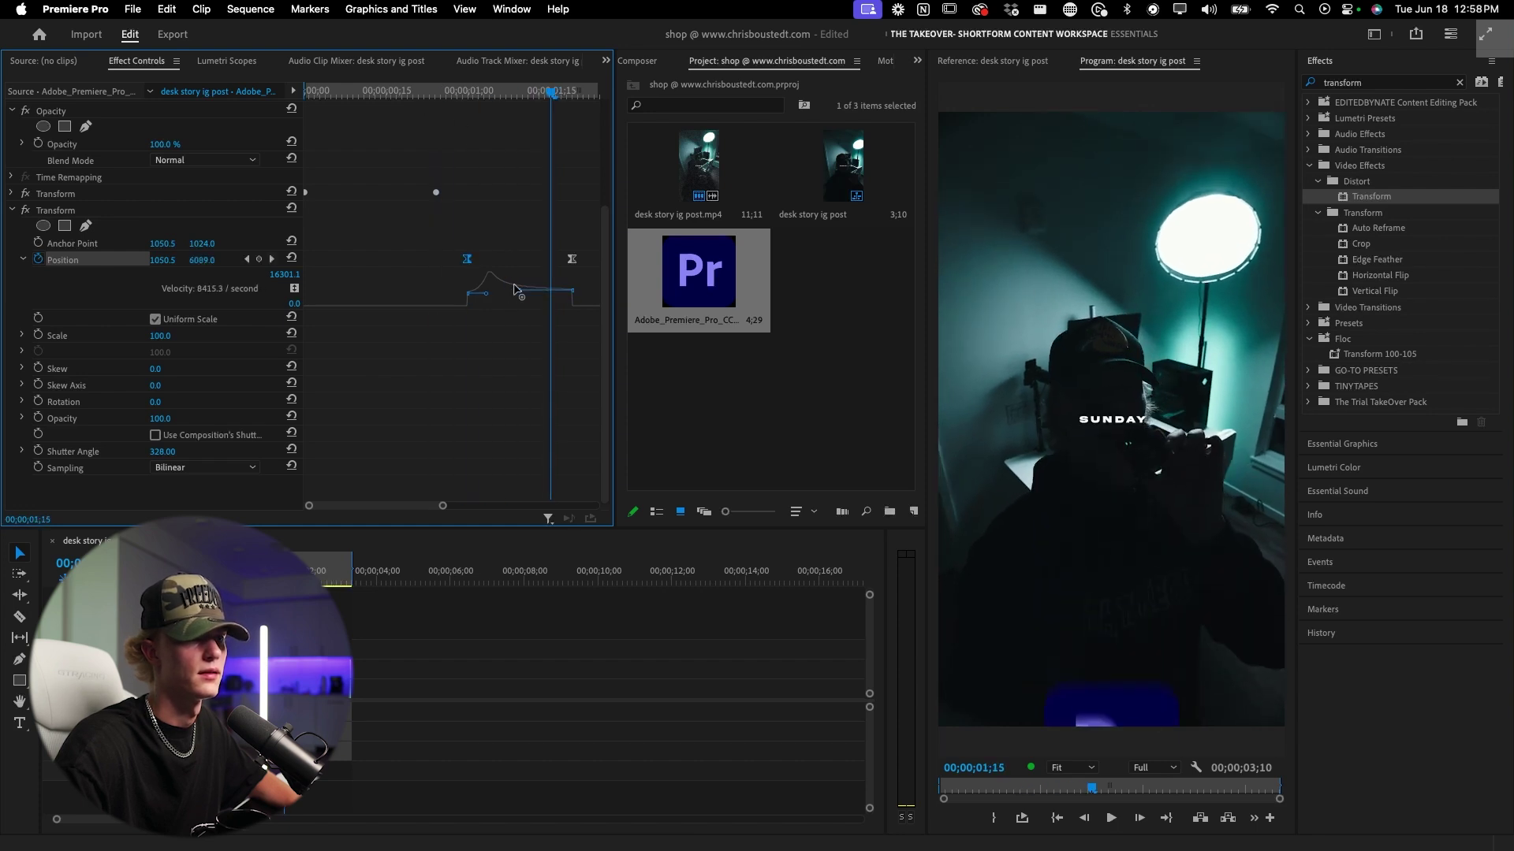
Step: Lower both slide-out keyframes' handles to zero velocity, adjust where the velocity peaks, and play back the exit
drag(480, 289, 543, 297)
key(space)
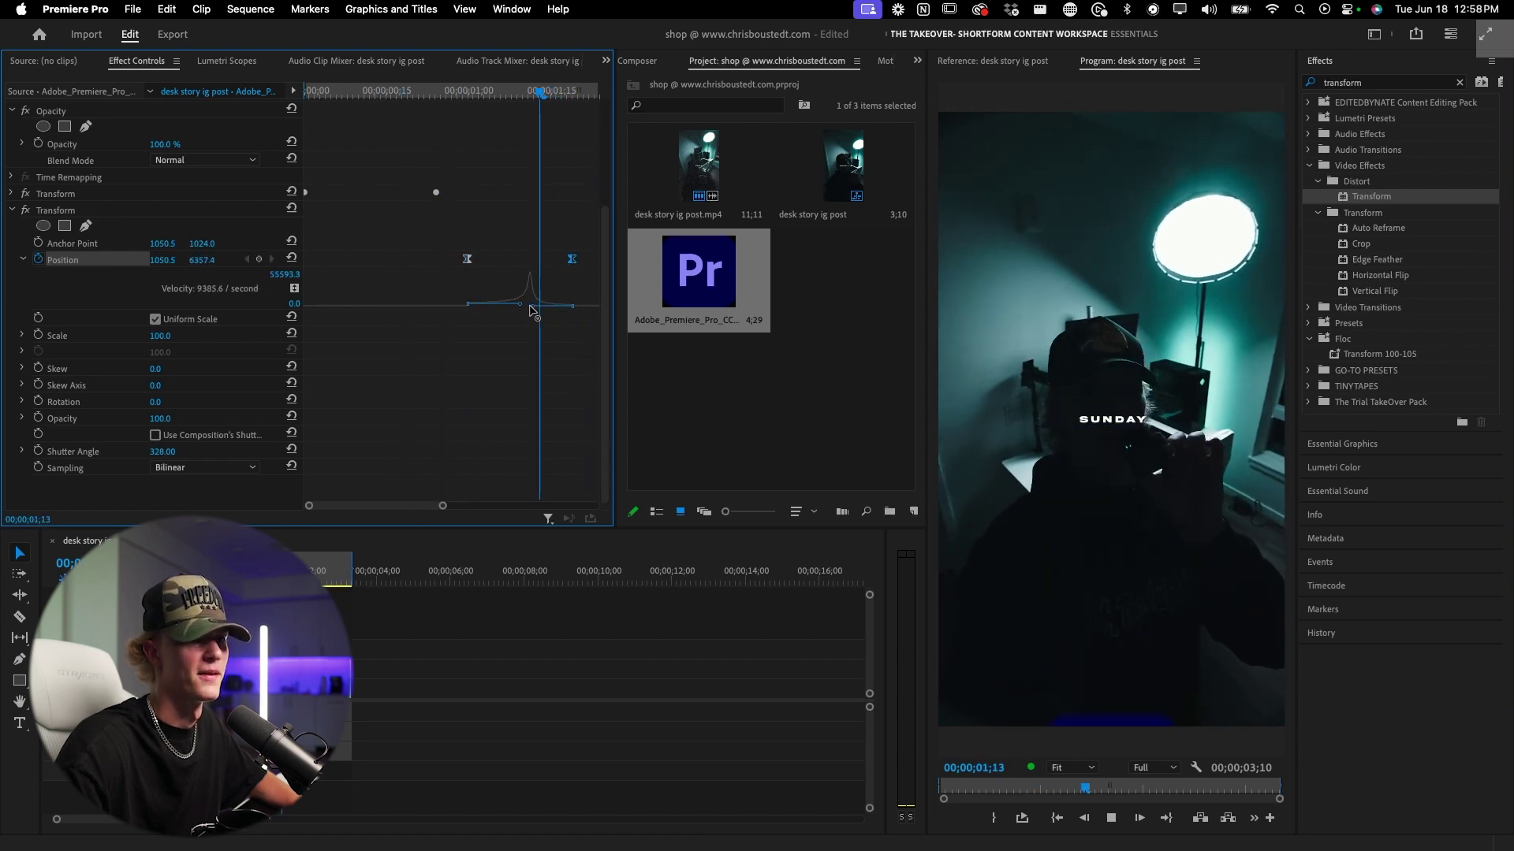
key(space)
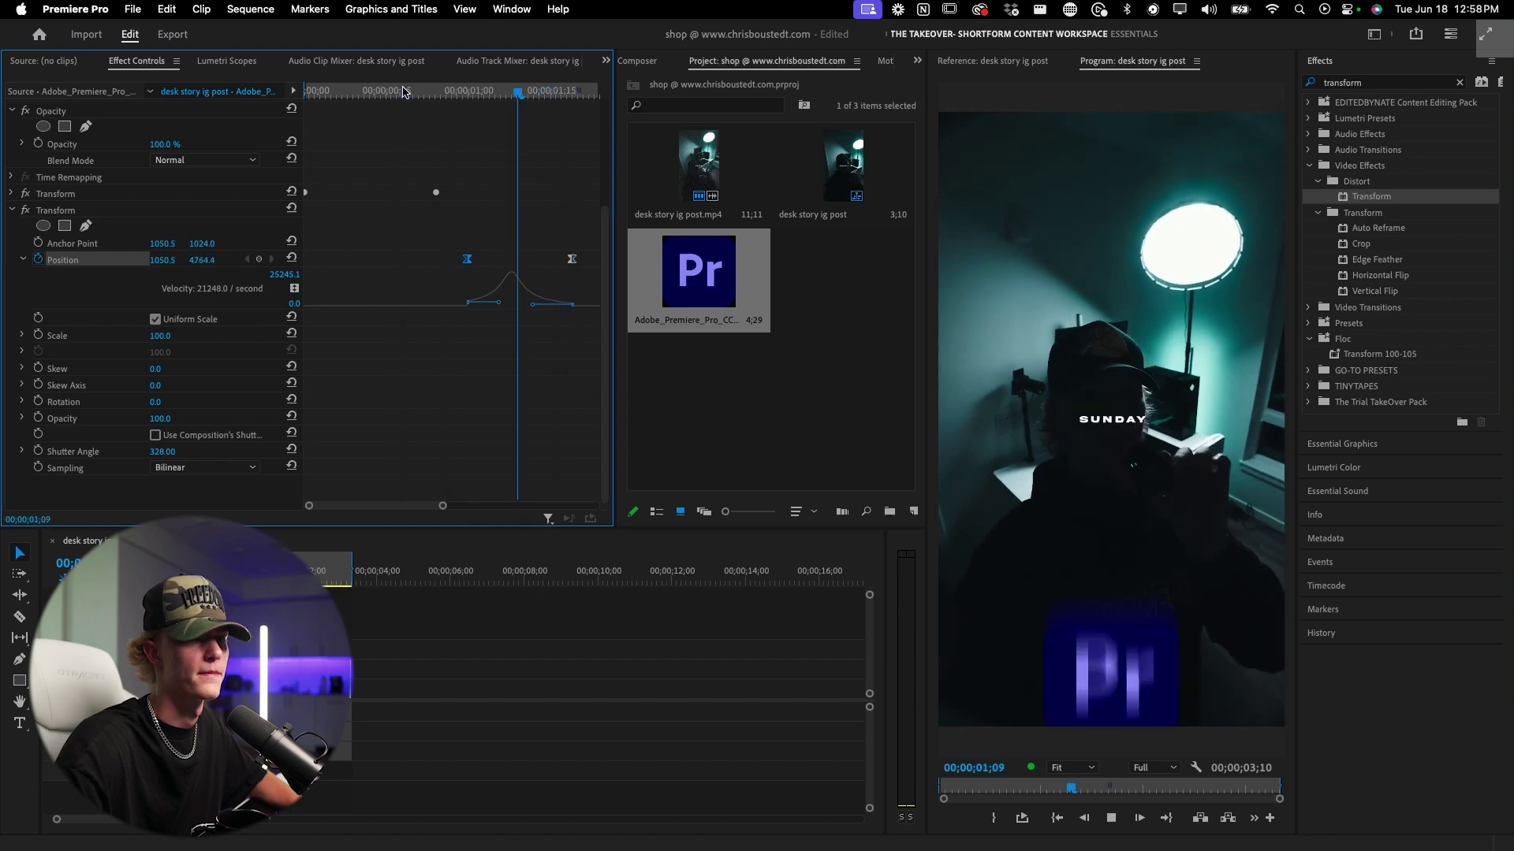
key(space)
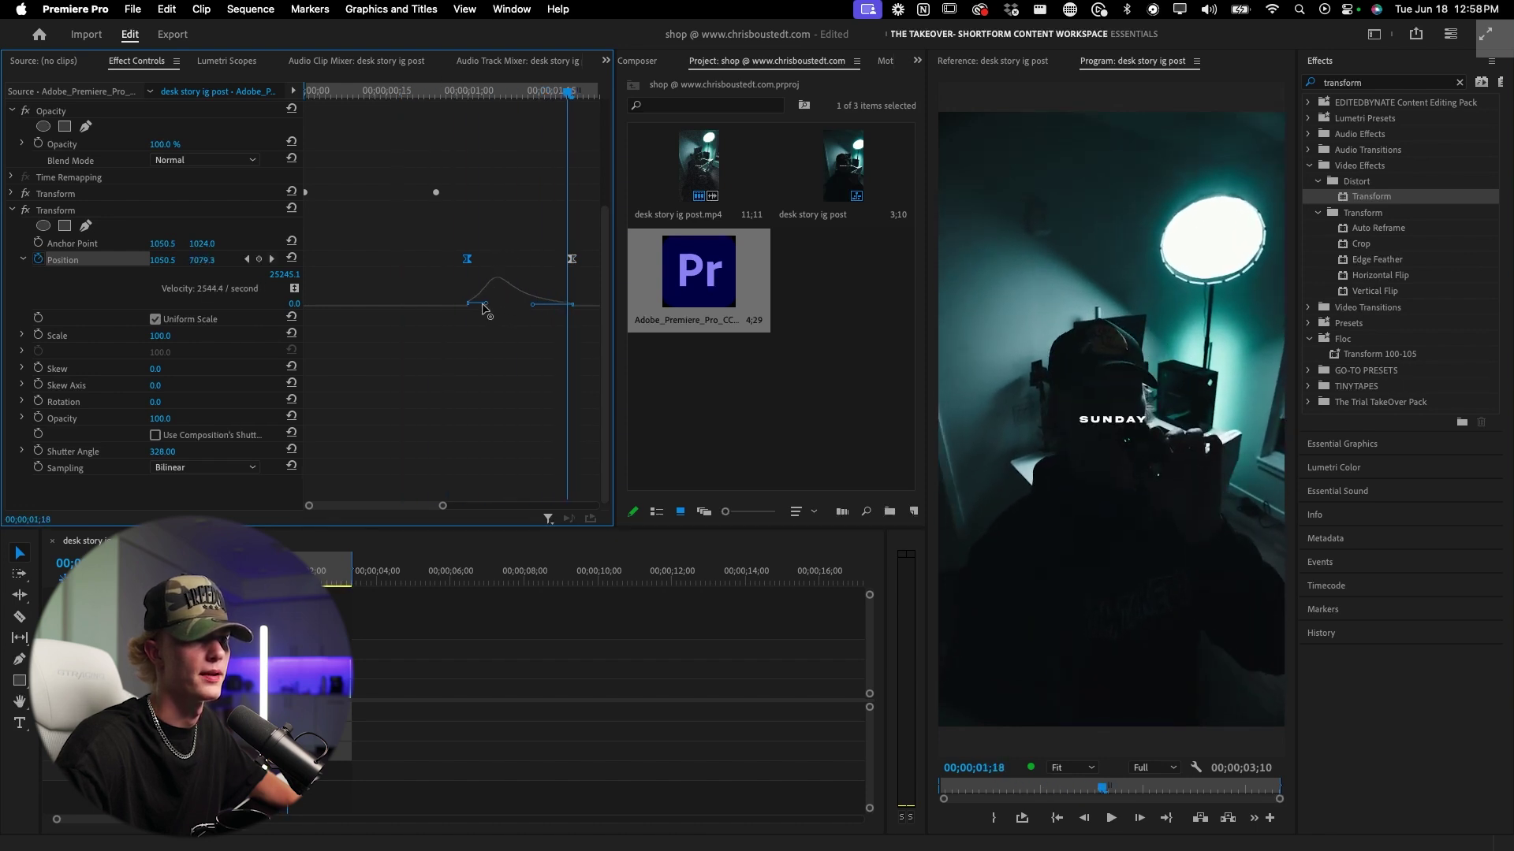
Step: Balance the slide-out handles into a smooth mid-move velocity peak and move the last keyframe to about 00;00;01;21
drag(481, 304, 494, 308)
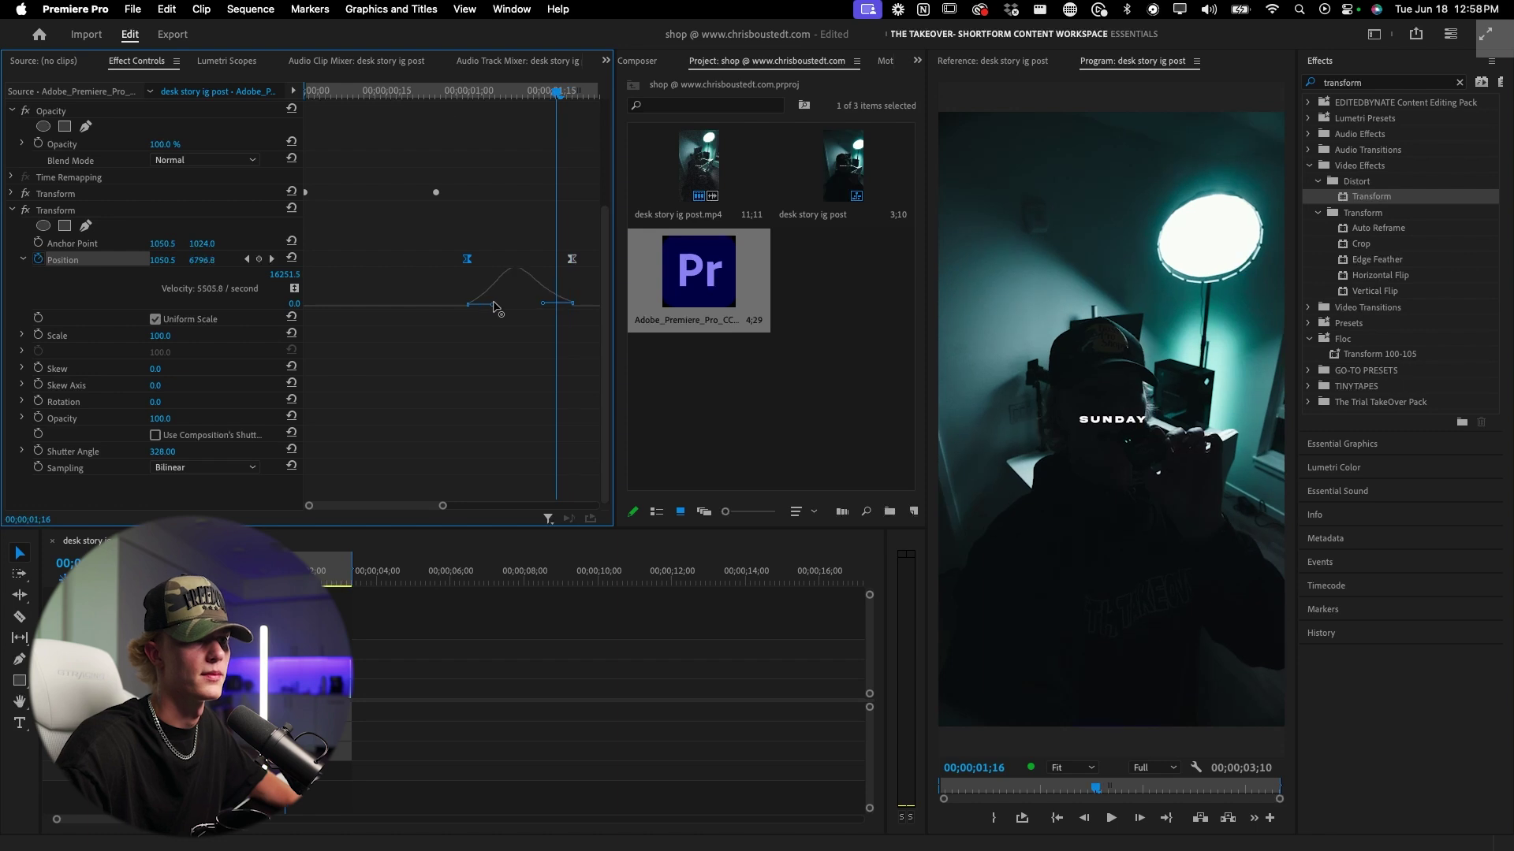
key(space)
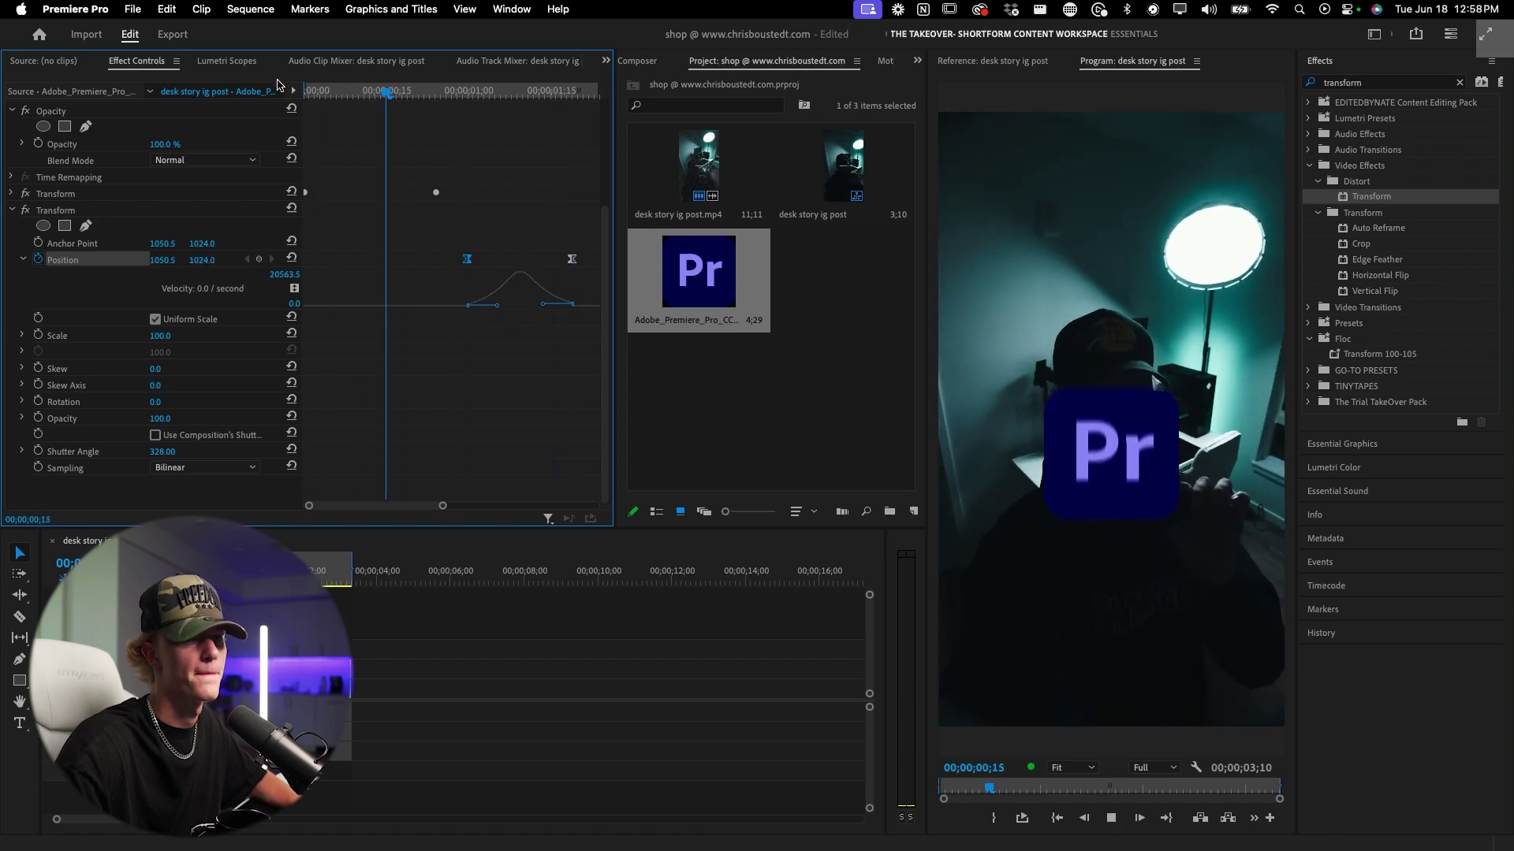
key(space)
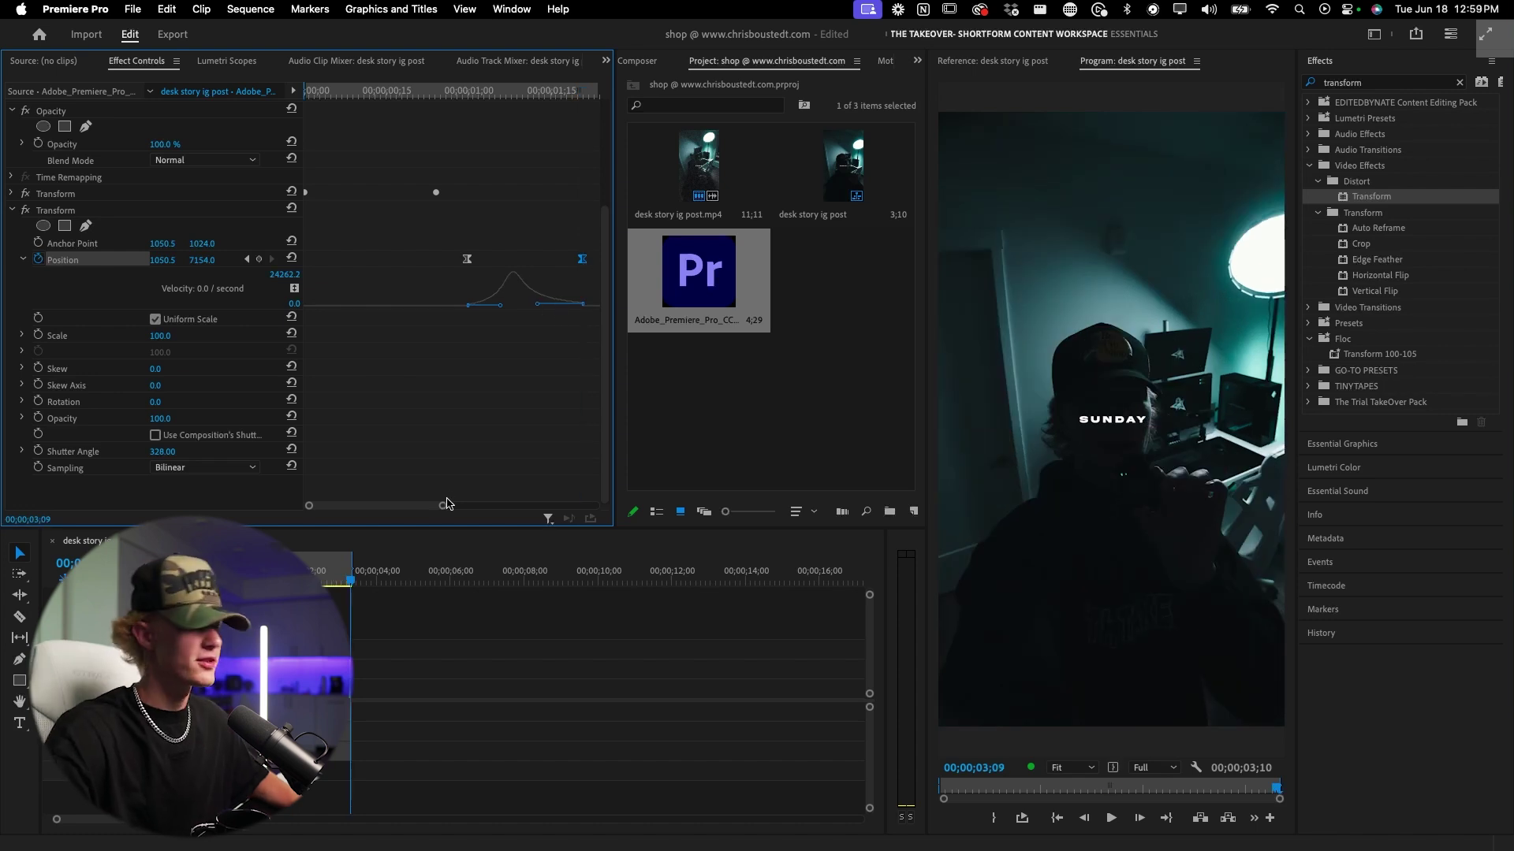
Step: Collapse the second Transform's settings, play back the icon's full slide-in and slide-out, and return the playhead to the start
click(12, 210)
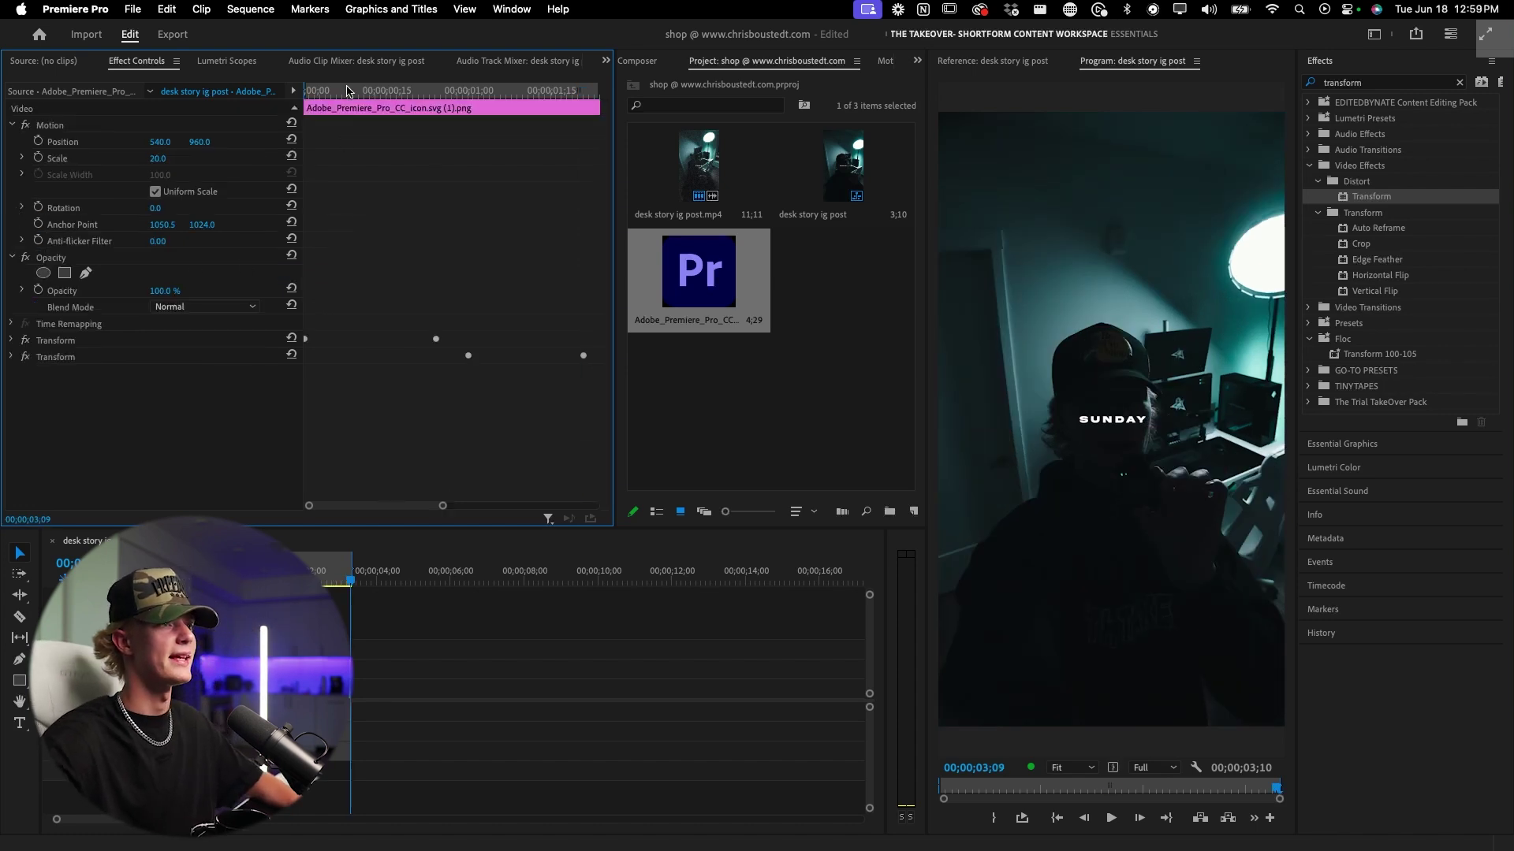
key(space)
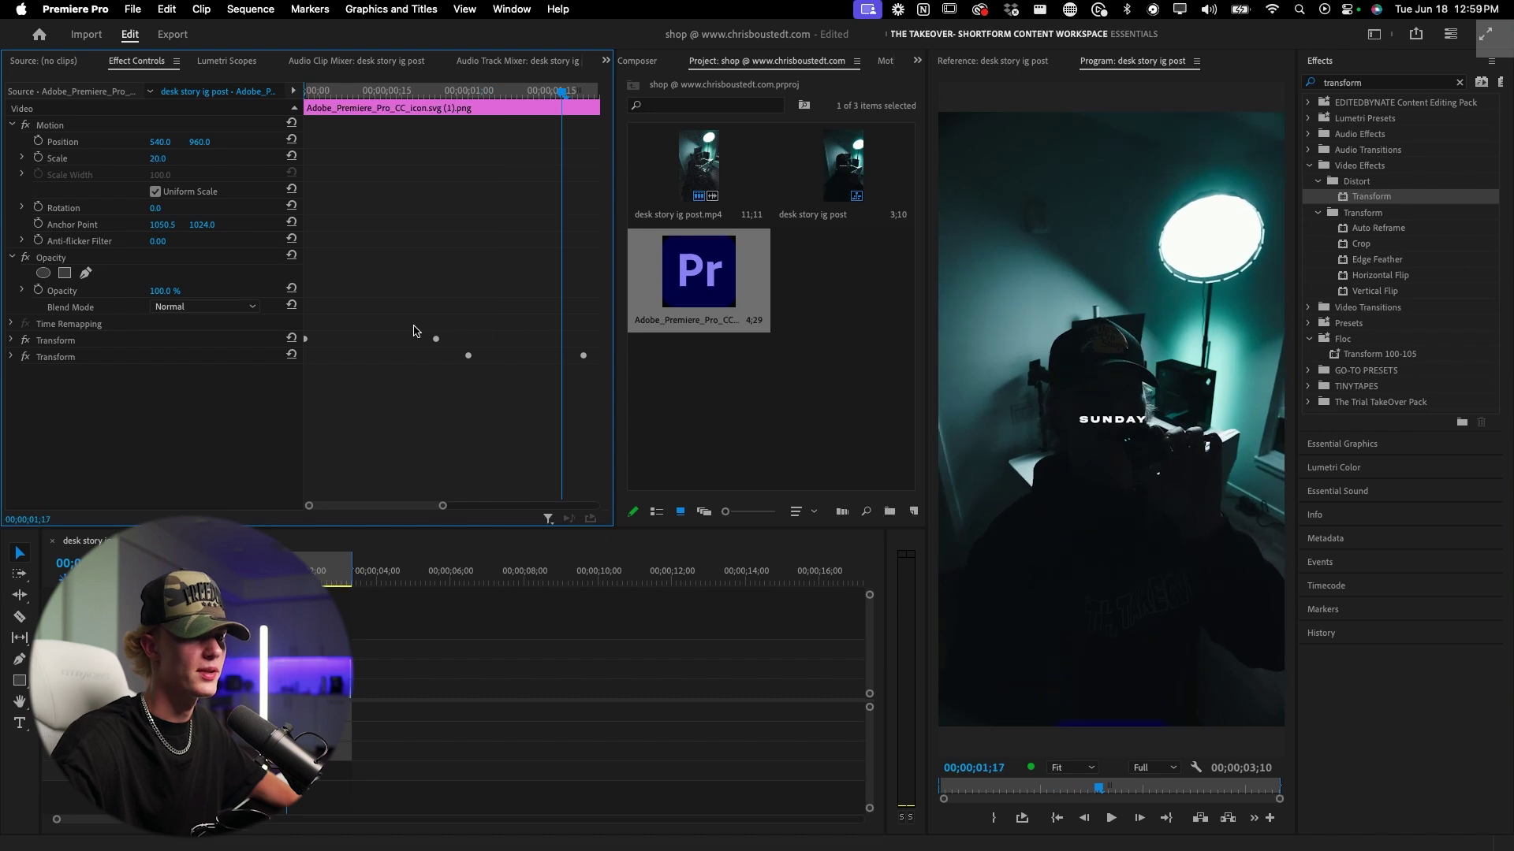
key(Home)
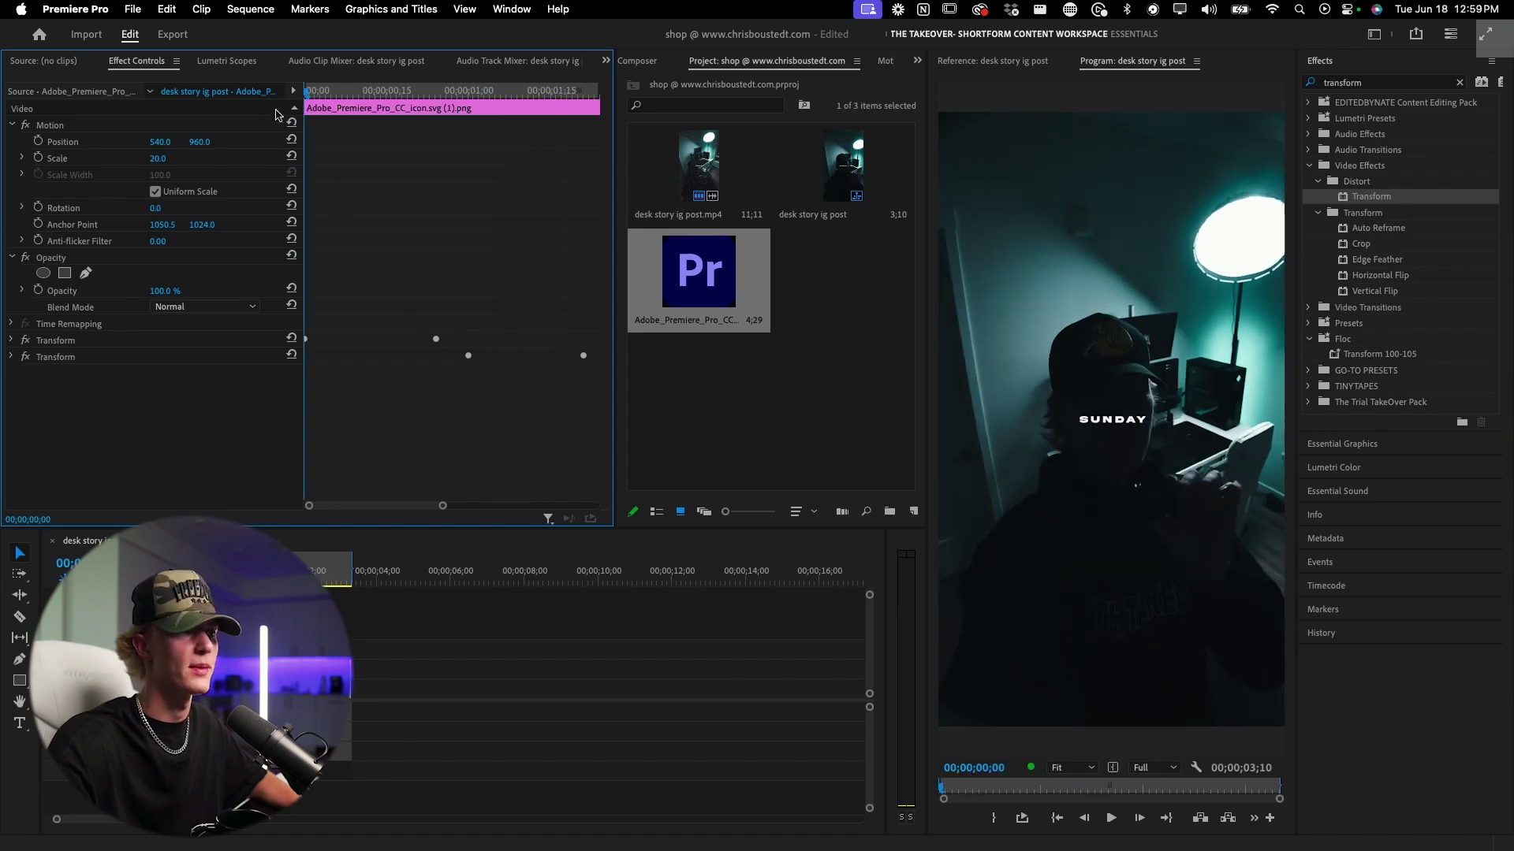
click(78, 341)
right_click(93, 345)
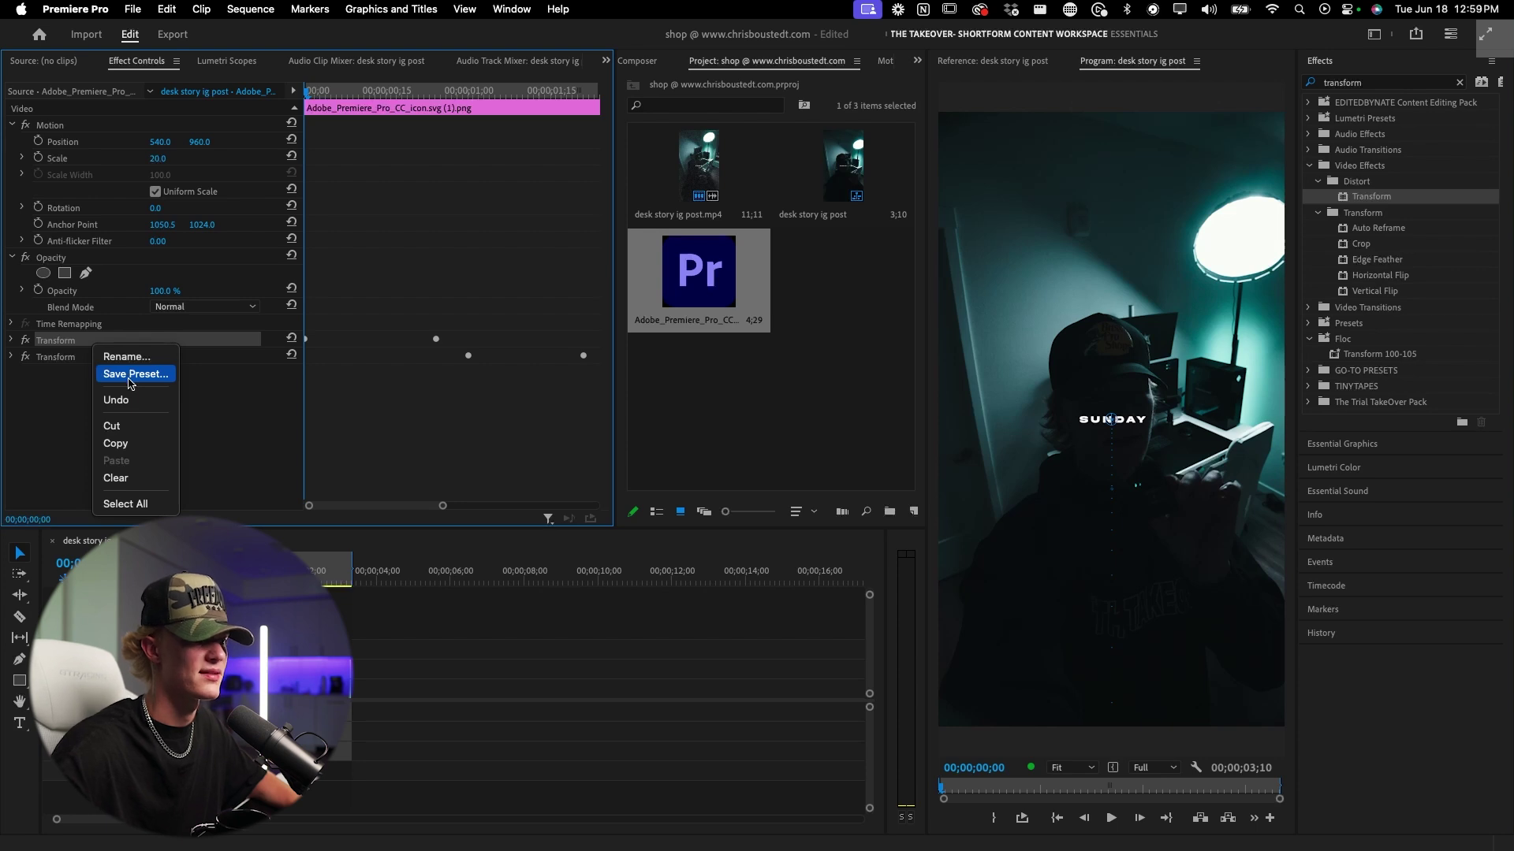
click(60, 359)
right_click(89, 367)
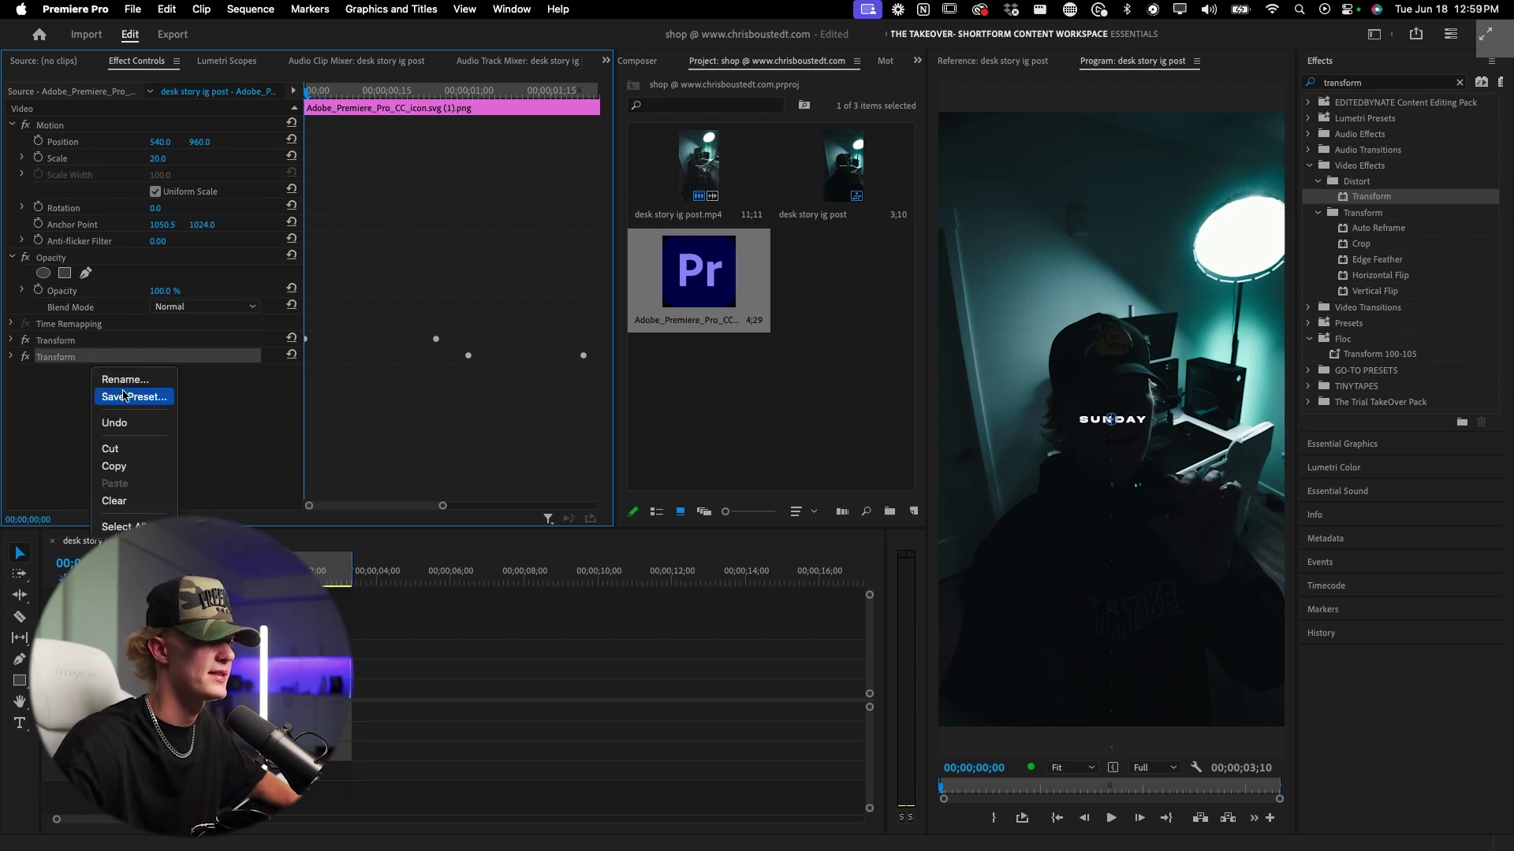
click(221, 387)
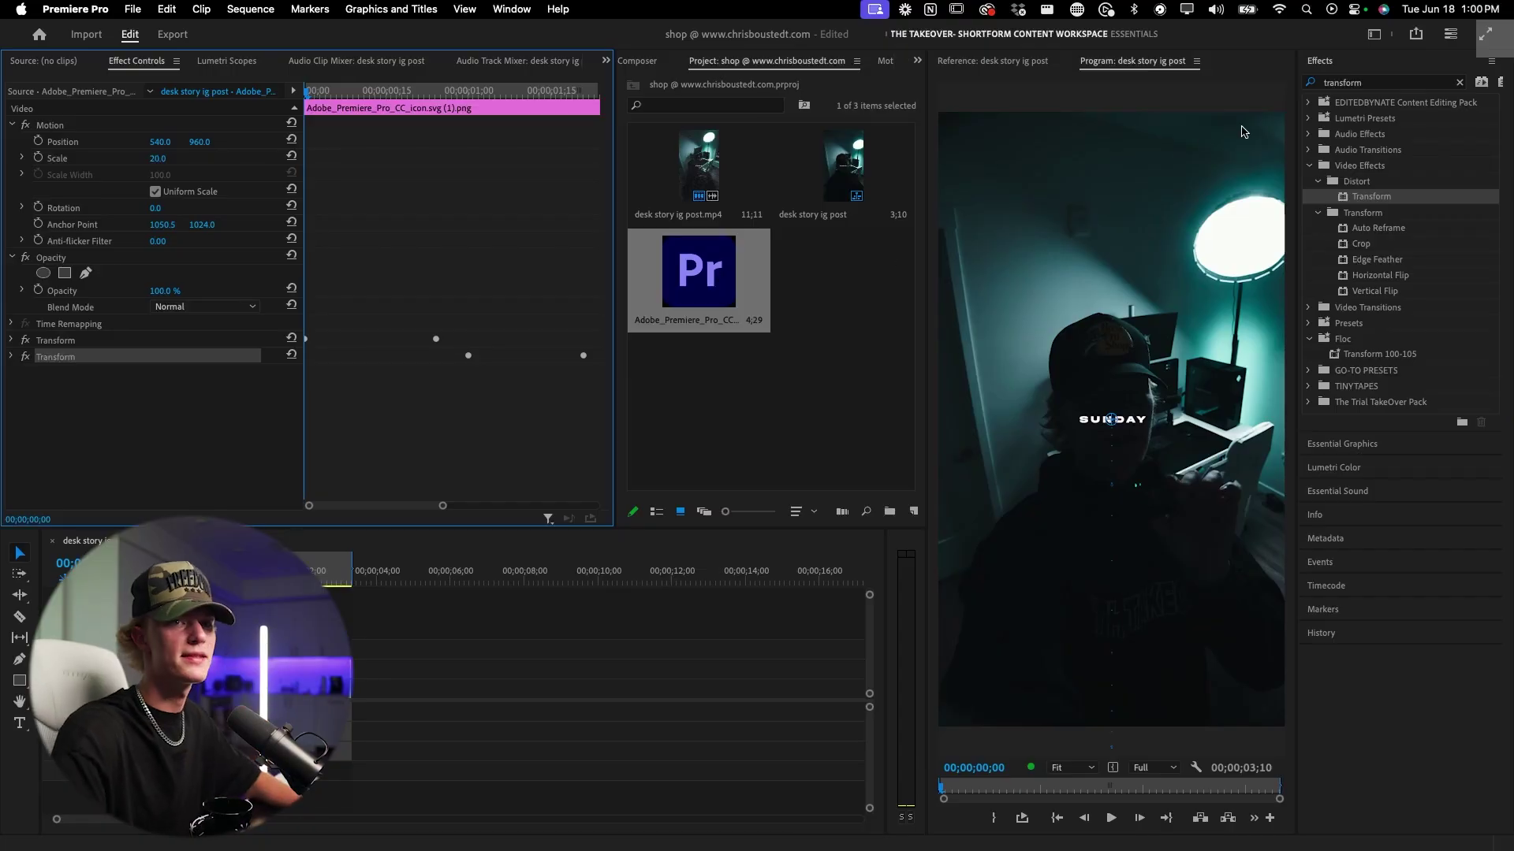
Step: Search the effects library for "takeover" presets
click(1344, 61)
click(1340, 61)
drag(1367, 84, 1235, 82)
text(takeover)
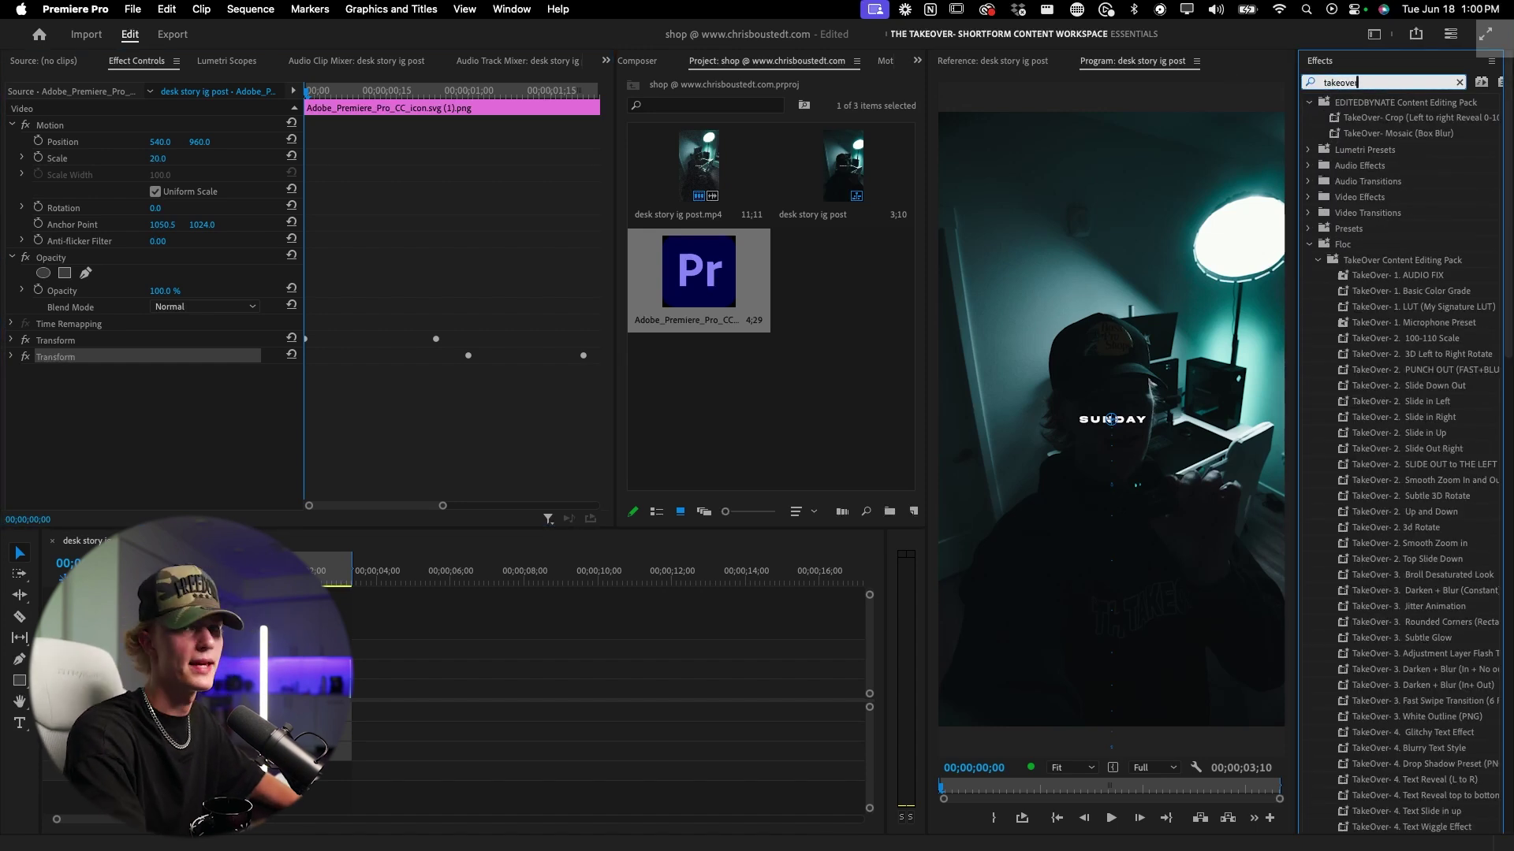
Step: Try applying the TakeOver- 5. Shake Medium preset directly to the icon clip with its two Transform effects
drag(1509, 180, 1511, 324)
click(1439, 510)
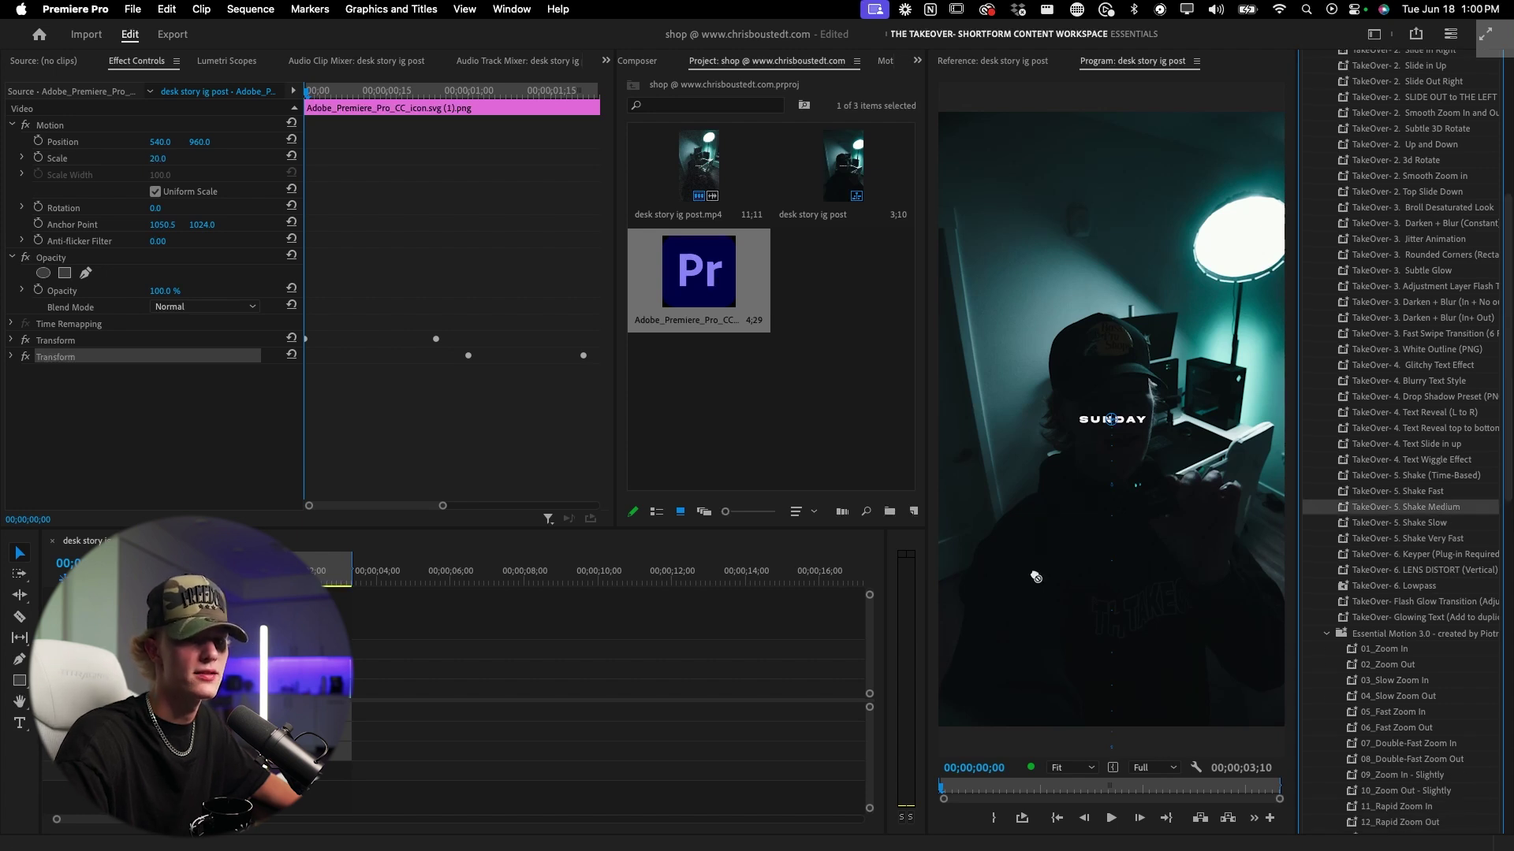
drag(150, 357, 150, 359)
key(shift+3)
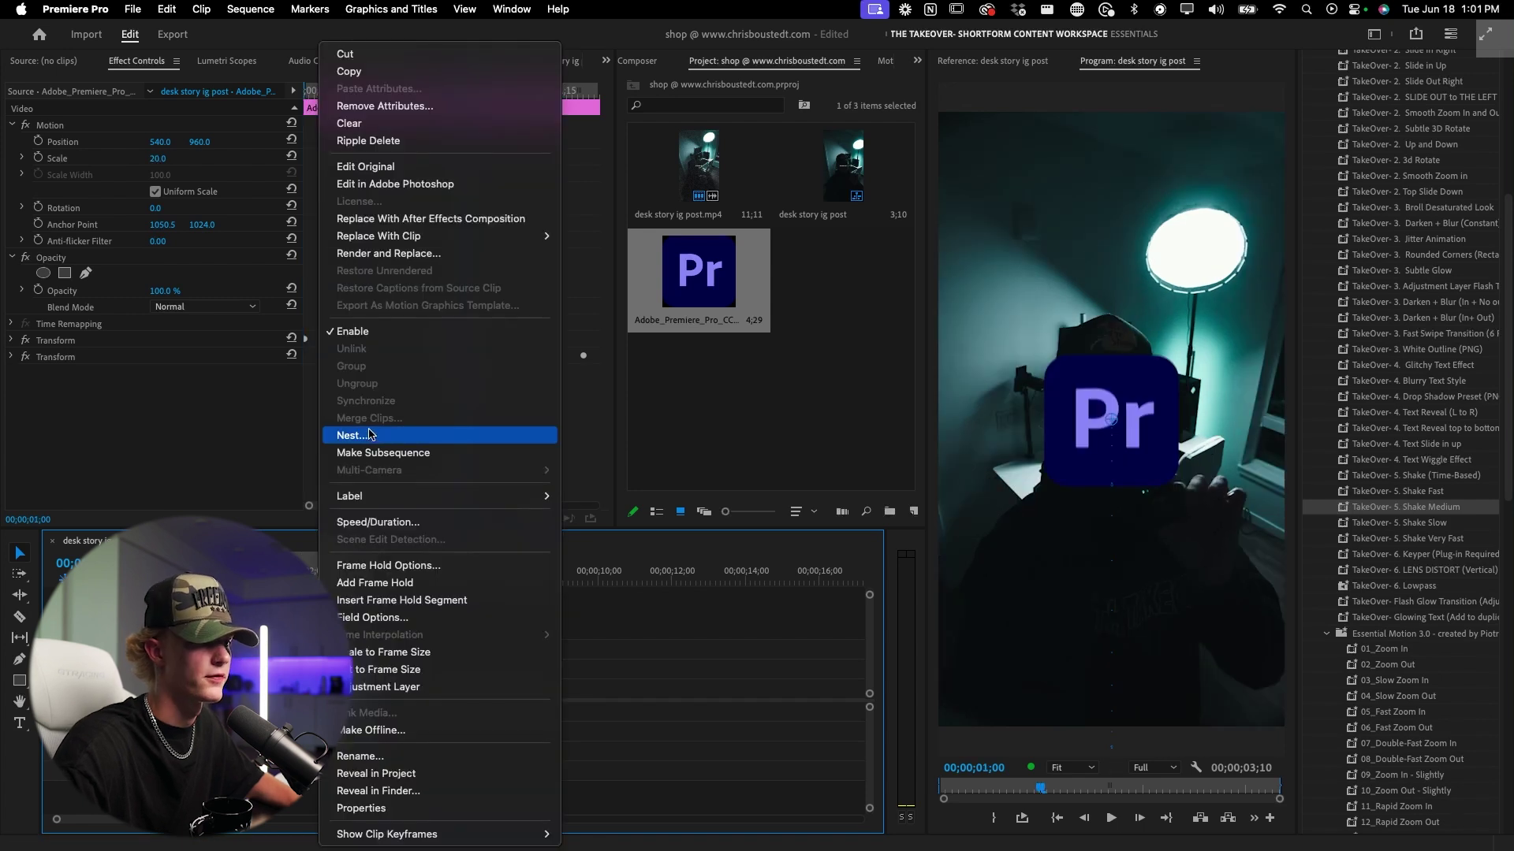
Step: Nest the icon clip as Nested Sequence 01 and apply the TakeOver- 5. Shake Medium preset to the nest
click(370, 435)
click(784, 474)
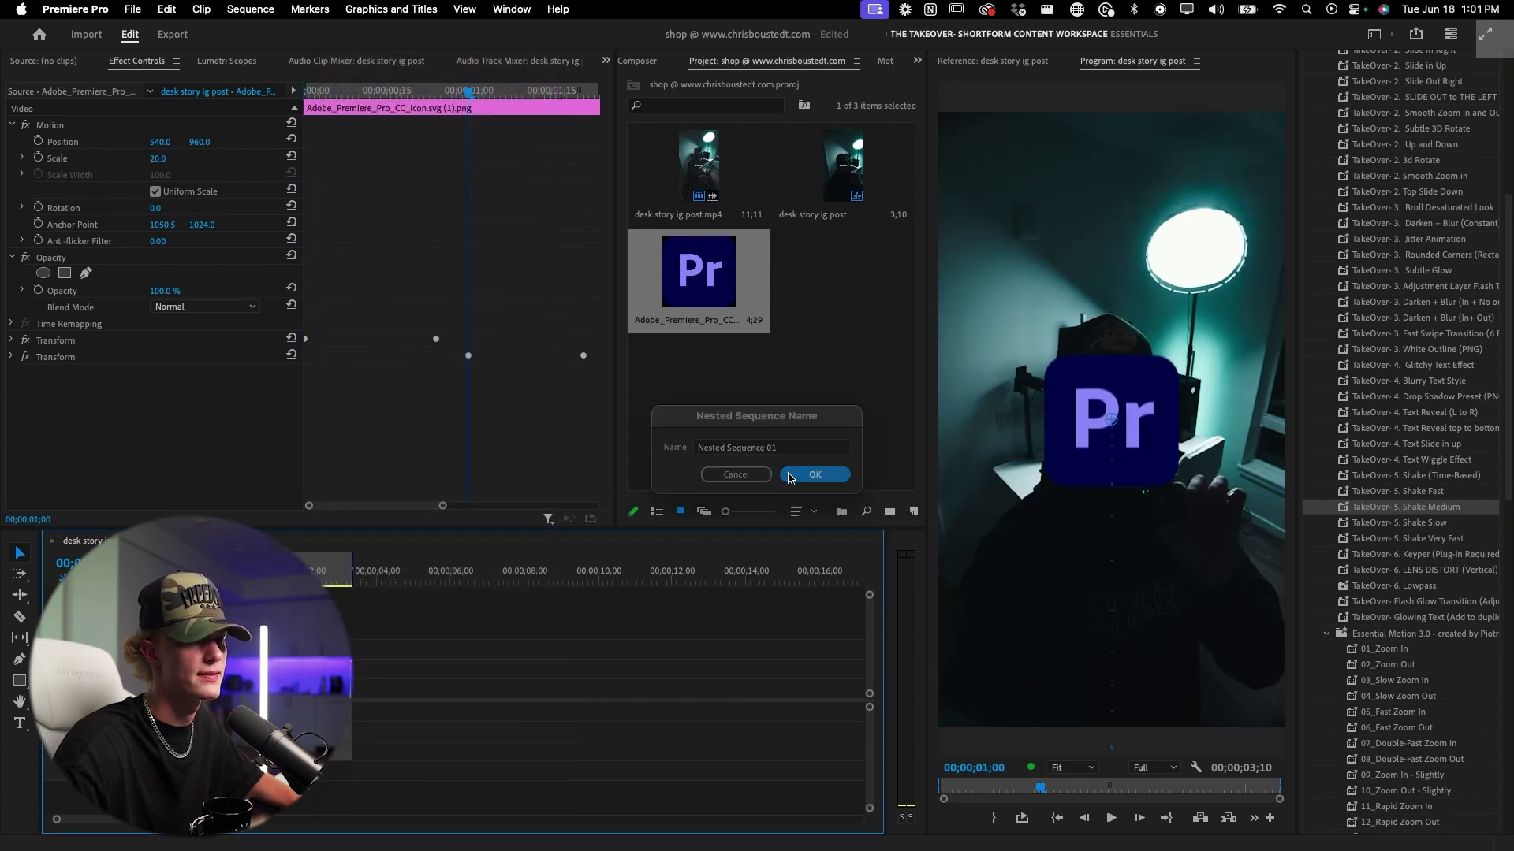
drag(1407, 510, 292, 649)
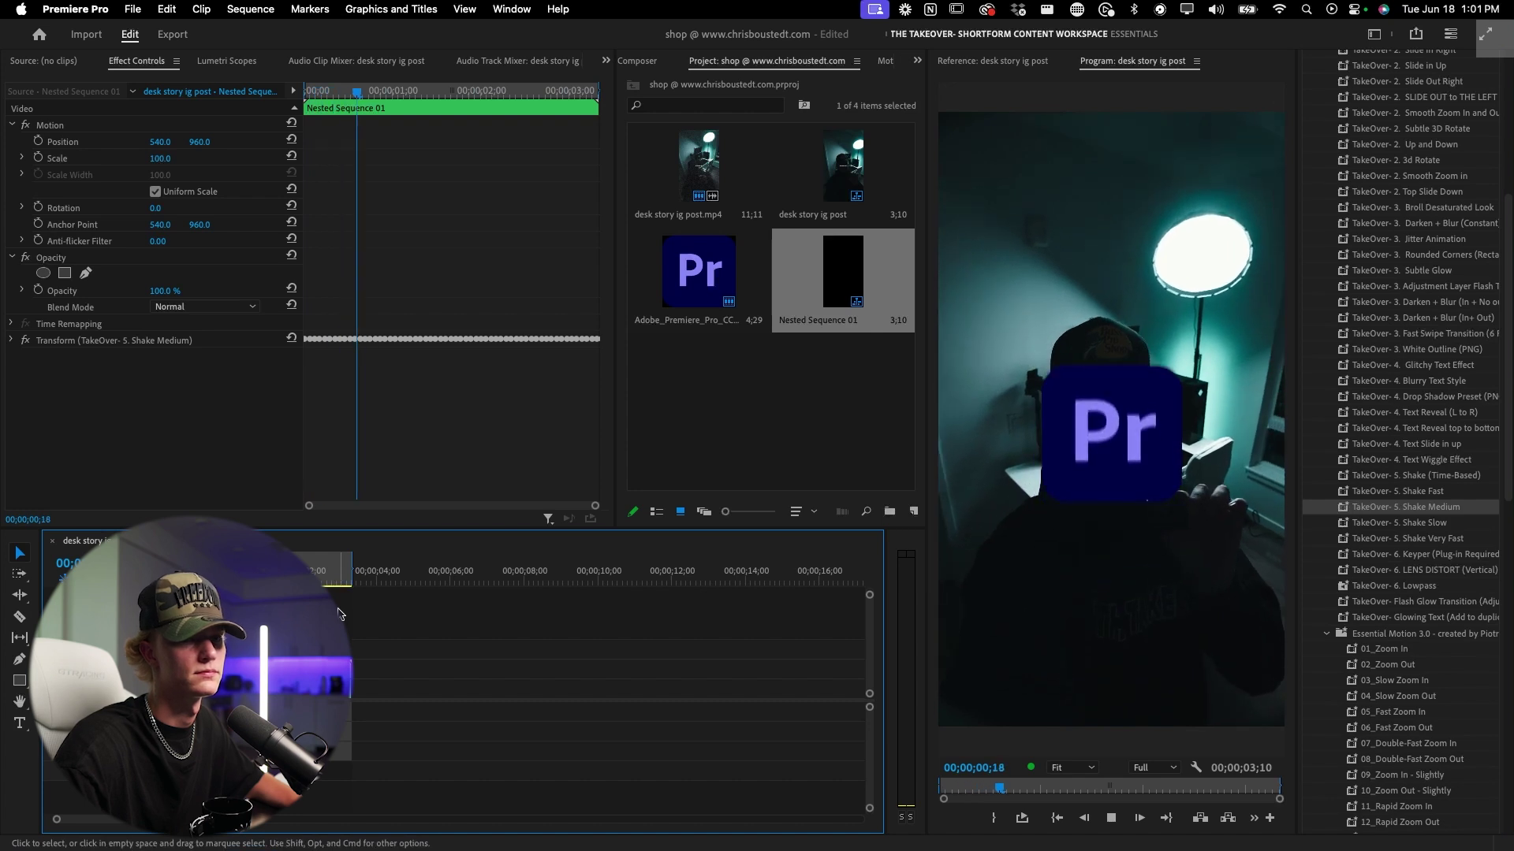
Step: Play back the nested icon from the start to check the shake together with the slide-in and slide-out
key(space)
drag(304, 570, 229, 571)
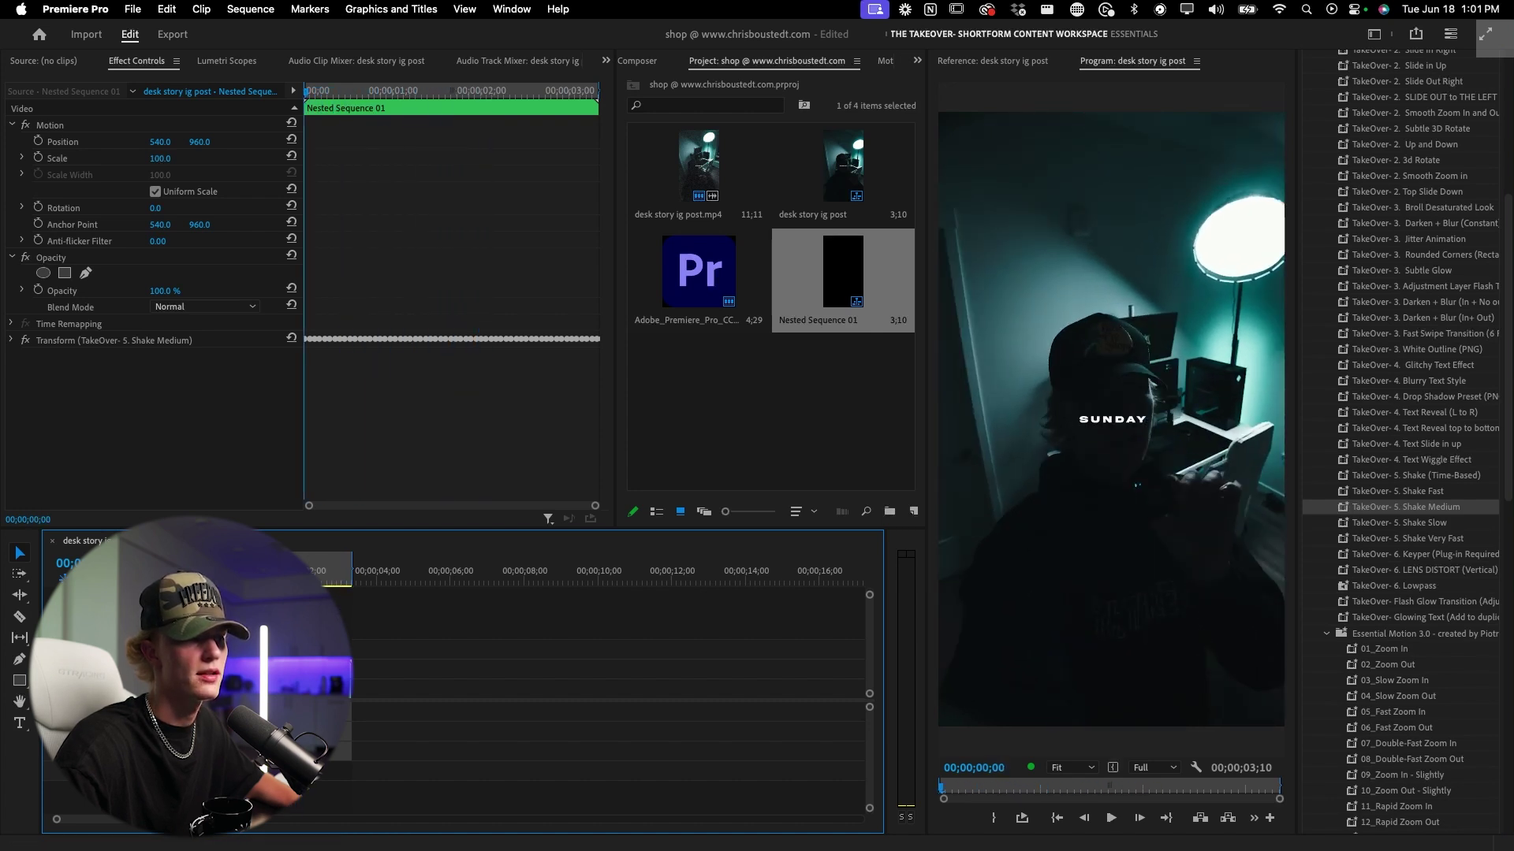
key(space)
key(space)
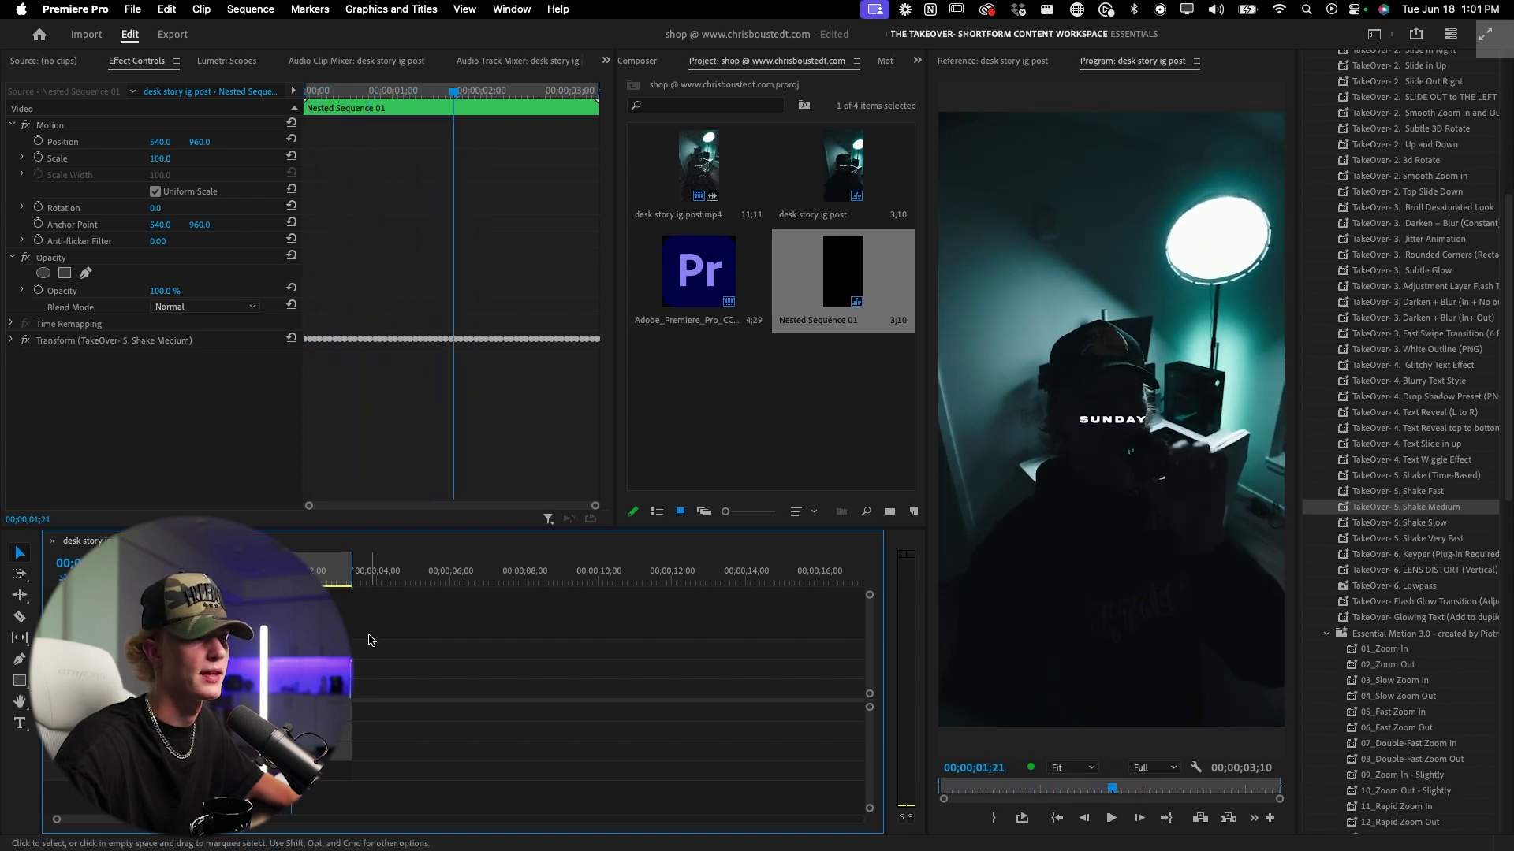